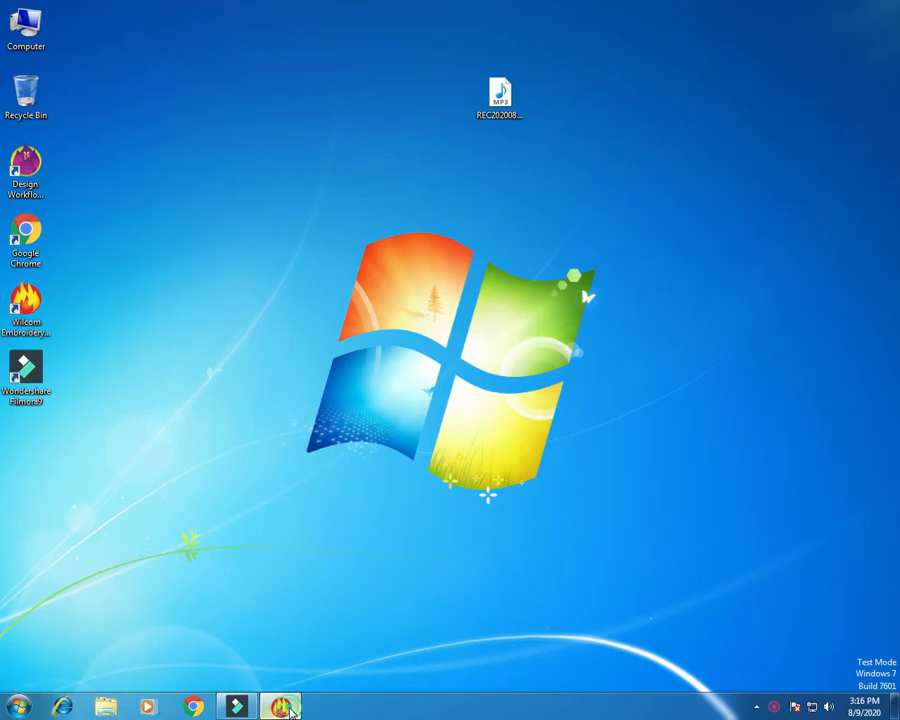
Switch to Wilcom EmbroideryStudio, close Design1 without saving it, and start a new blank design.
left_click(280, 707)
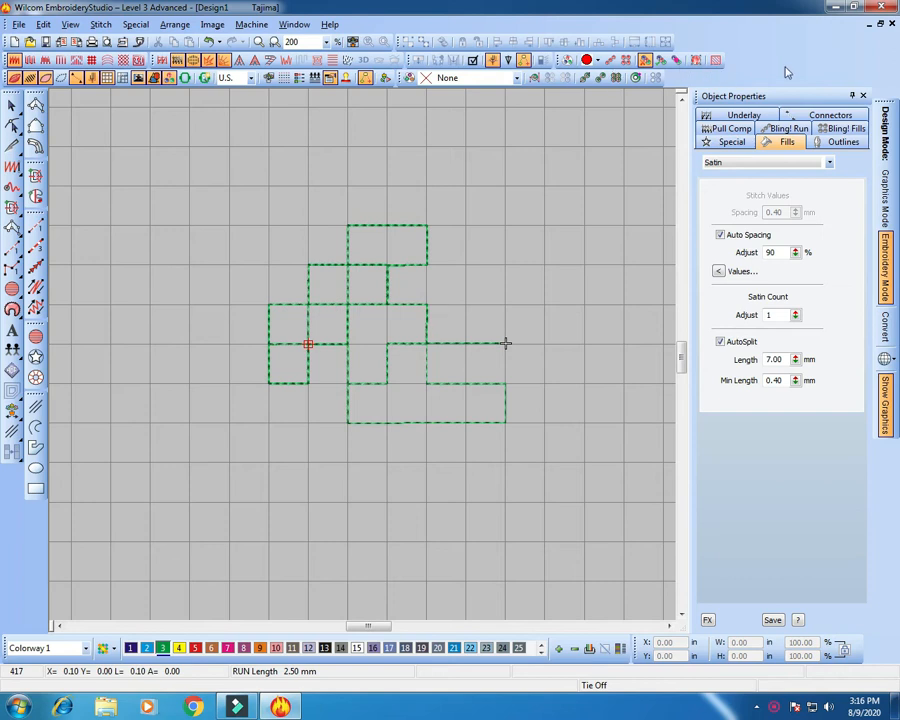
left_click(892, 24)
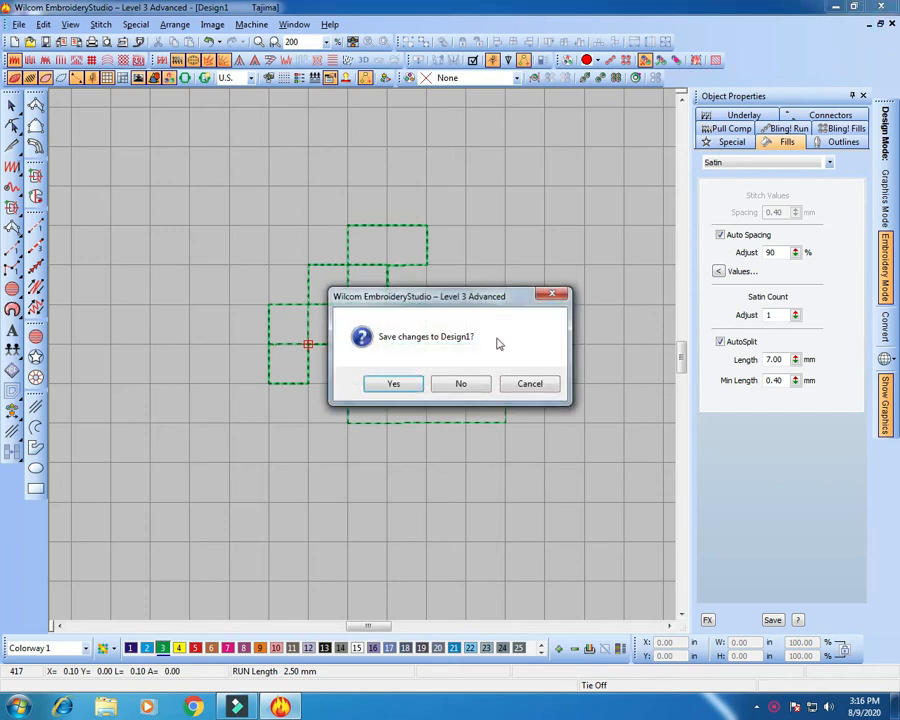
left_click(466, 388)
left_click(14, 41)
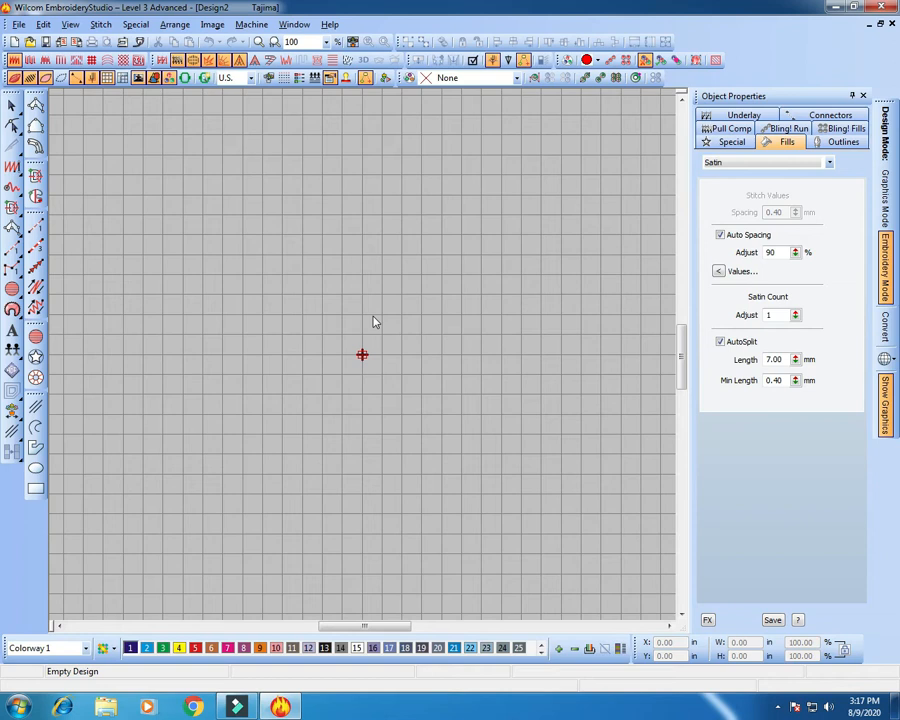
Place a one-line lettering object on the empty canvas containing the person's name in capital letters.
key("z")
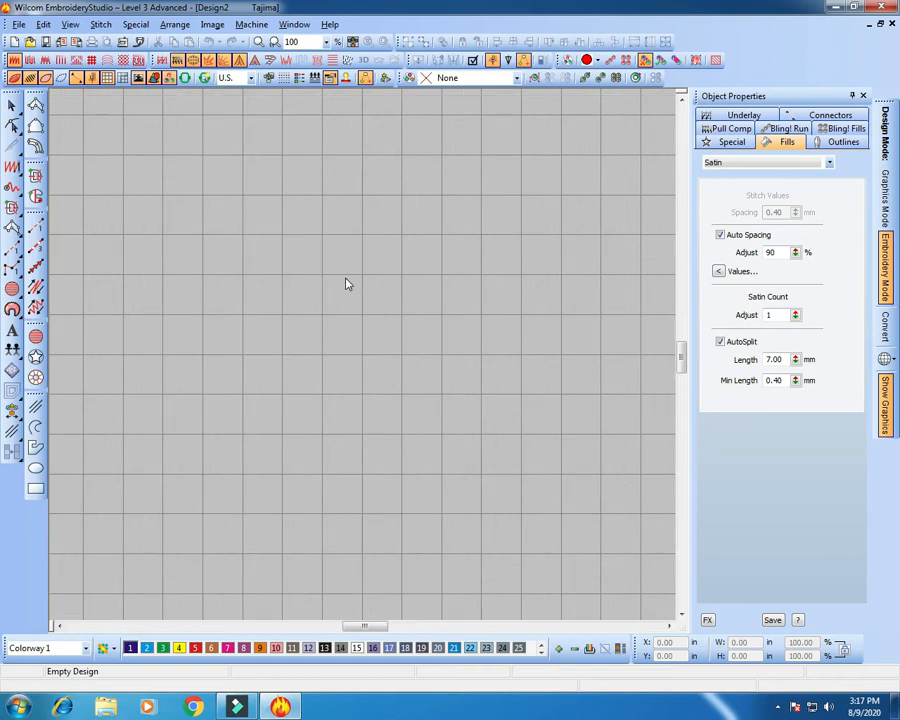
left_click_drag(375, 626, 355, 628)
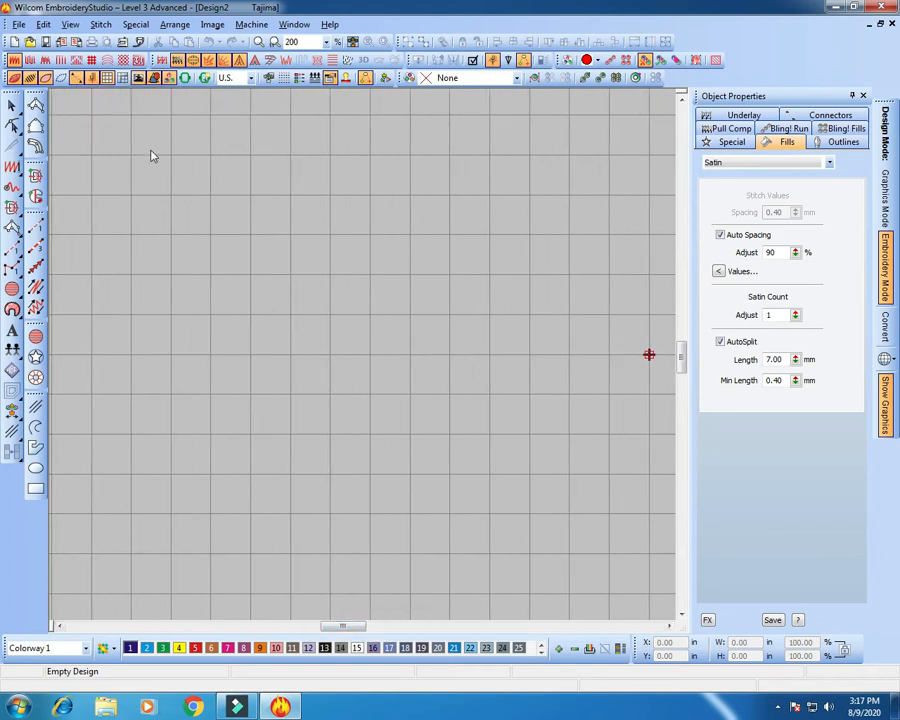
key("shift+z")
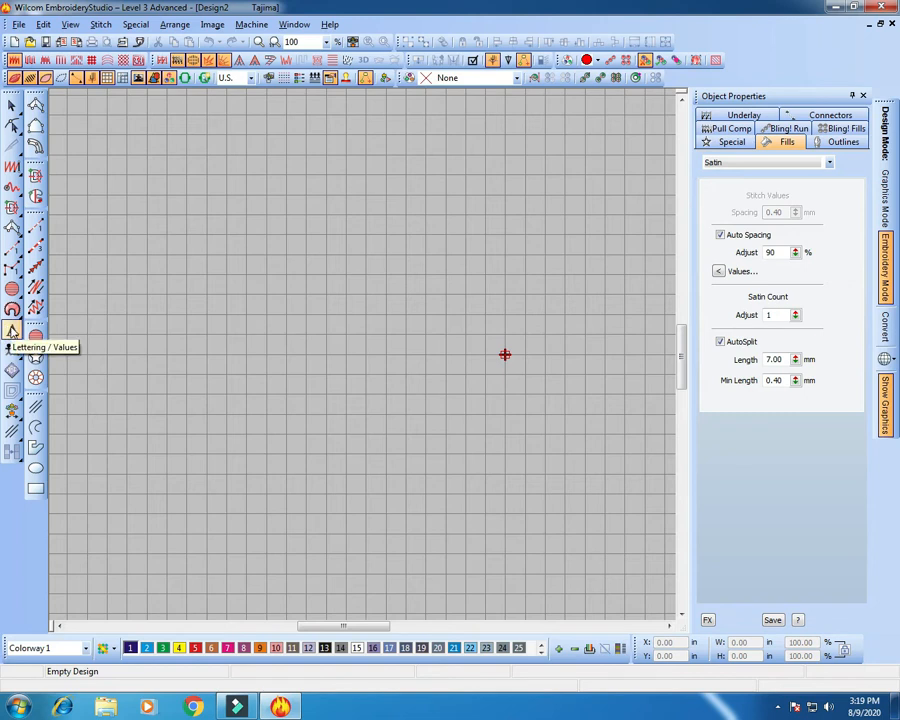
left_click(12, 331)
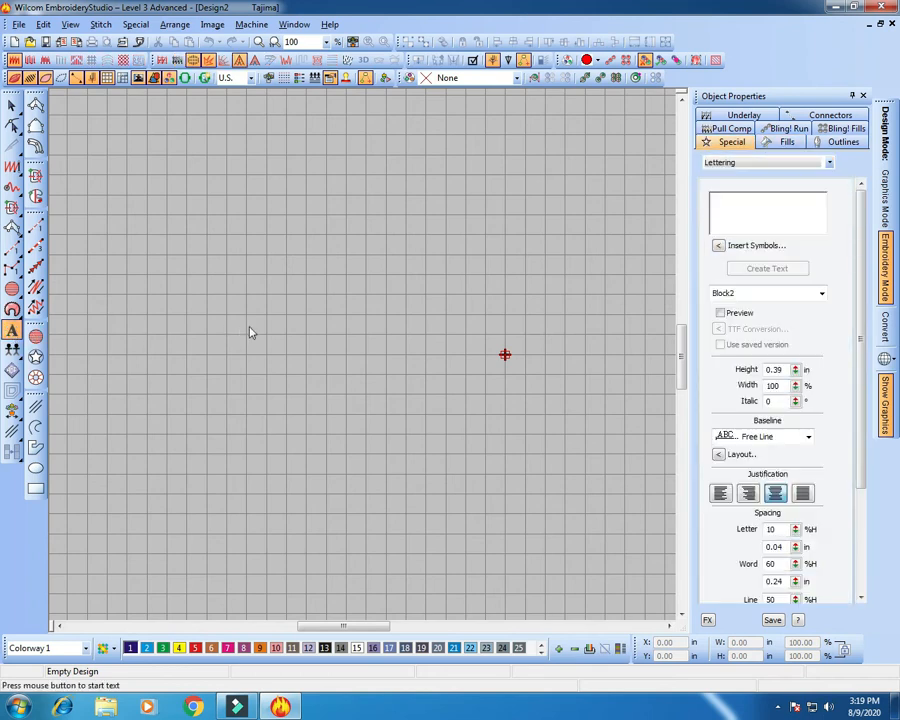
left_click(265, 333)
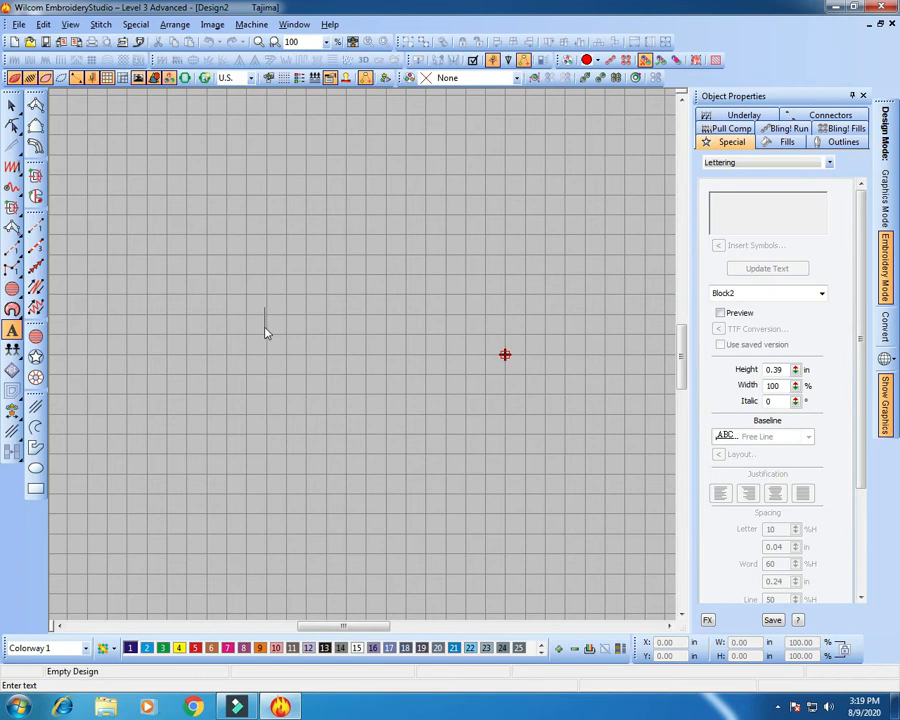
type("ALAMIN")
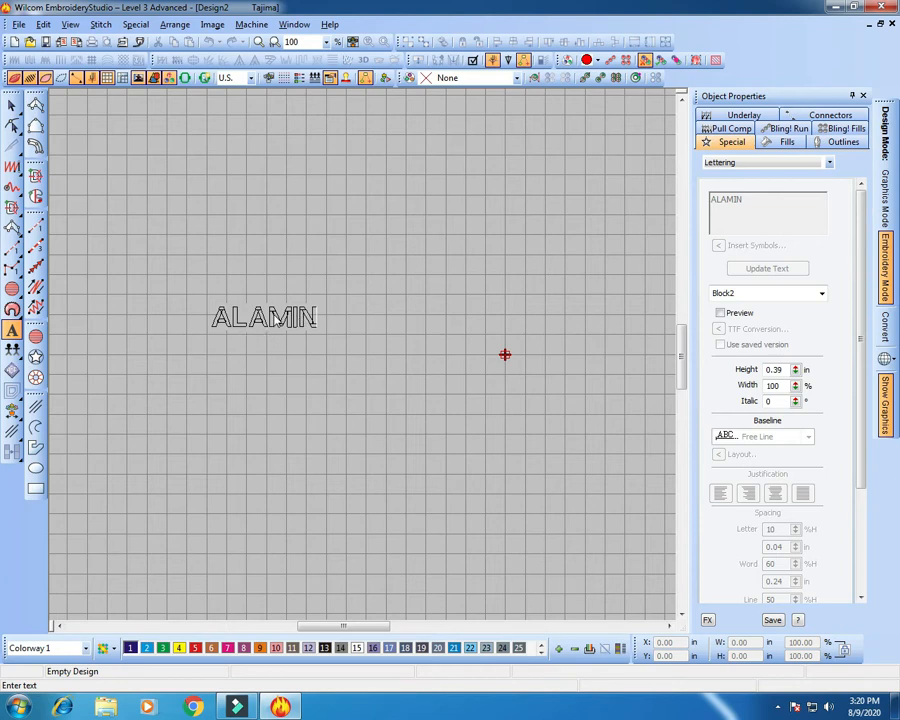
key("Return")
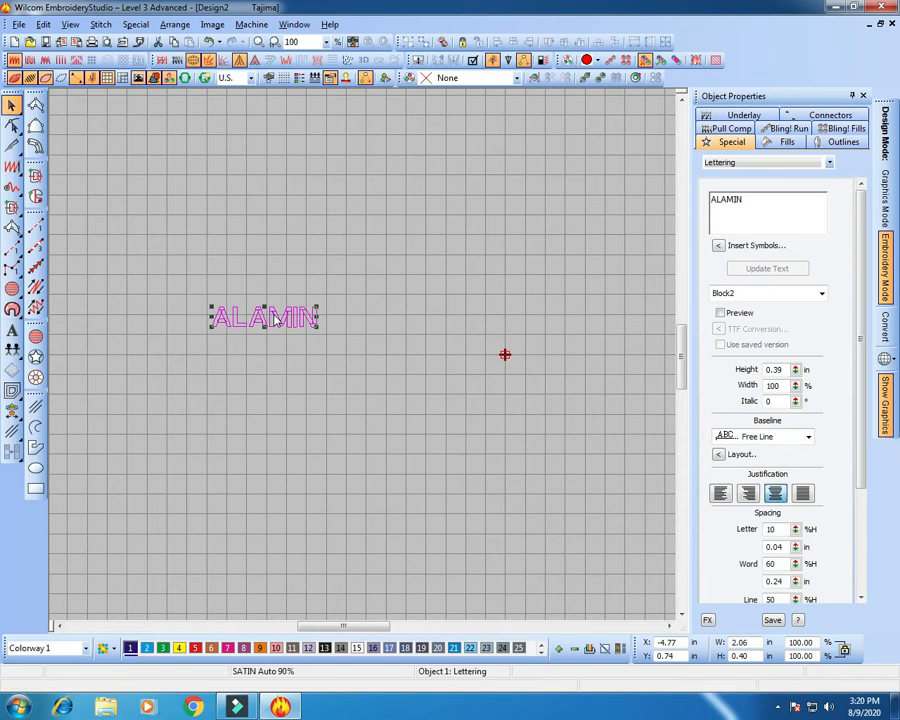
Move the lettering towards the centre of the work area and enlarge it proportionally to about 2.79 in wide.
key("z")
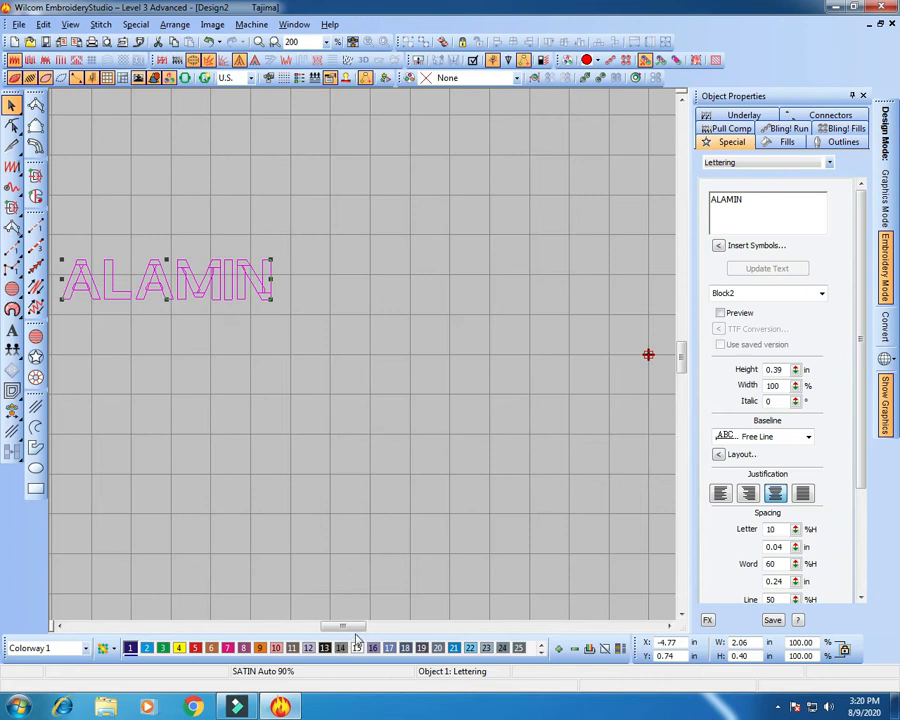
left_click_drag(355, 627, 339, 629)
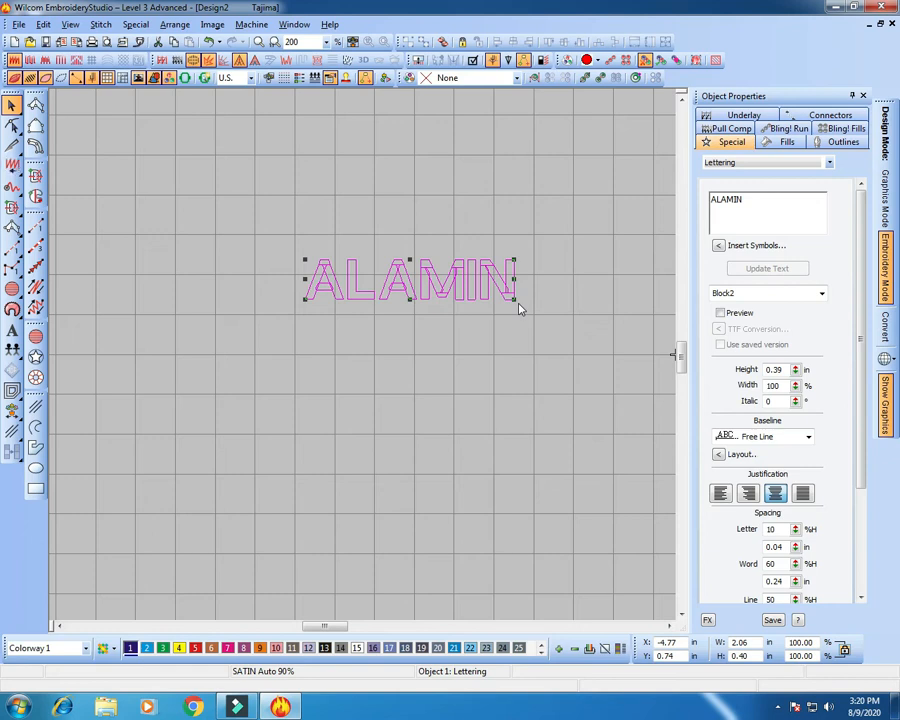
scroll(519, 309, "up", 1)
left_click_drag(514, 226, 382, 362)
scroll(386, 360, "down", 1)
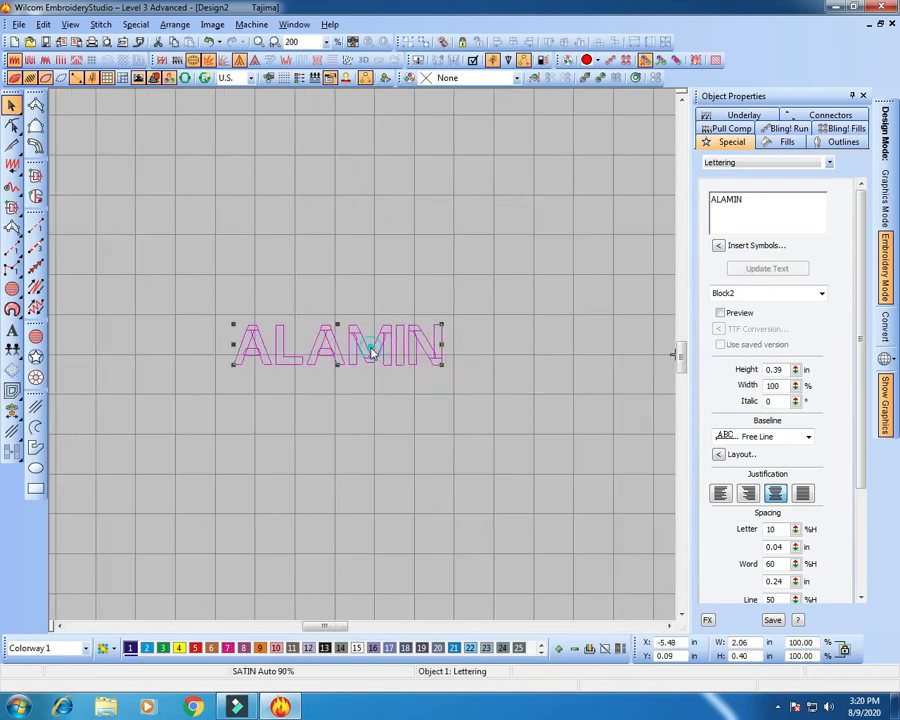
left_click_drag(441, 326, 490, 292)
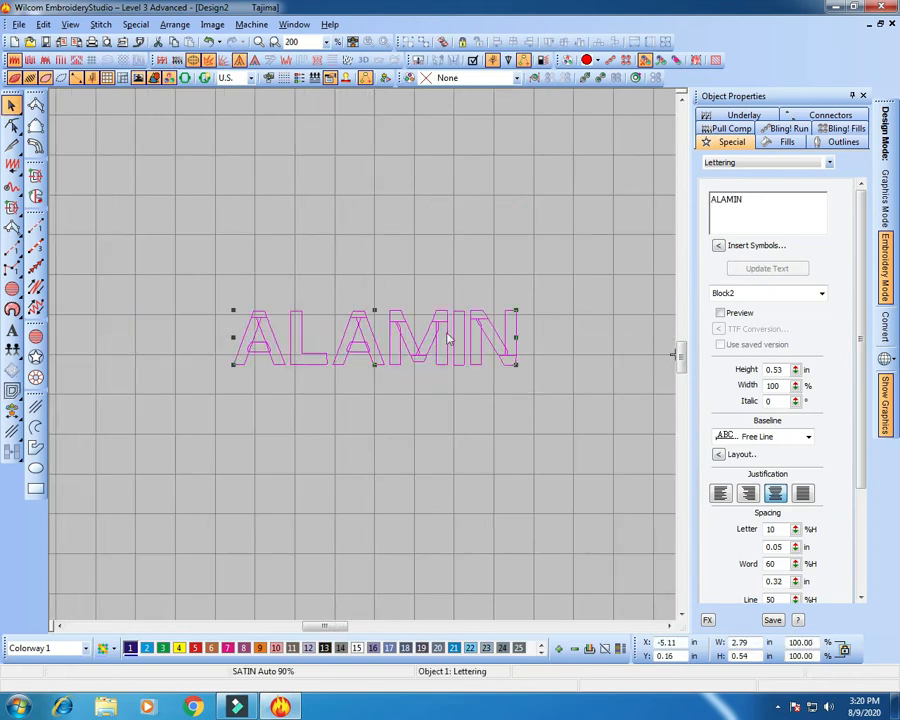
left_click(398, 330)
scroll(398, 330, "up", 1)
scroll(175, 97, "down", 1)
Toggle the grid display off and on several times, leaving the grid hidden.
left_click(109, 78)
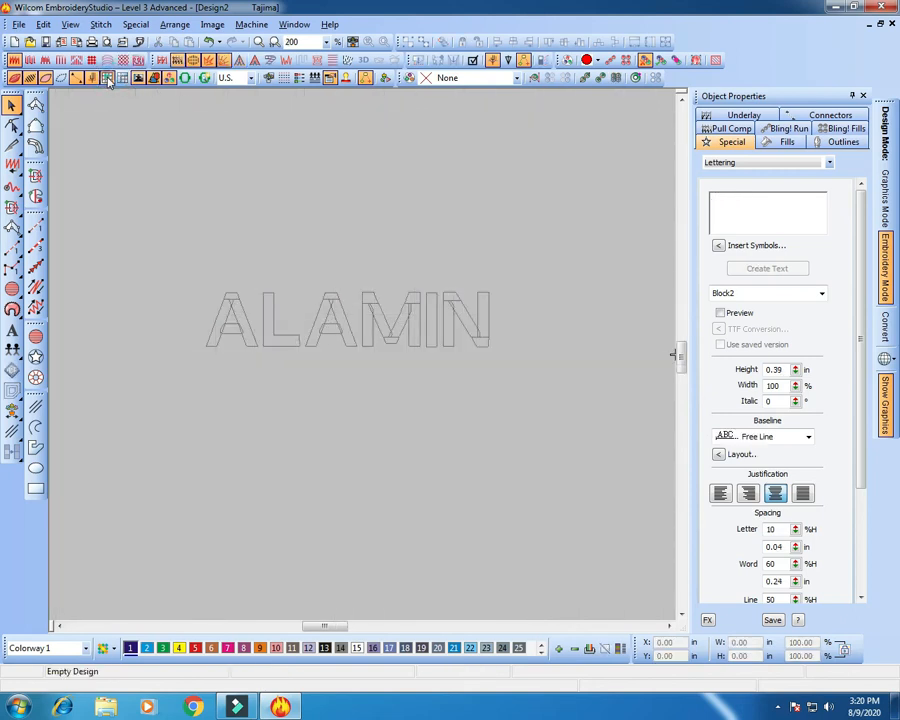
left_click(108, 78)
left_click(108, 78)
left_click(108, 78)
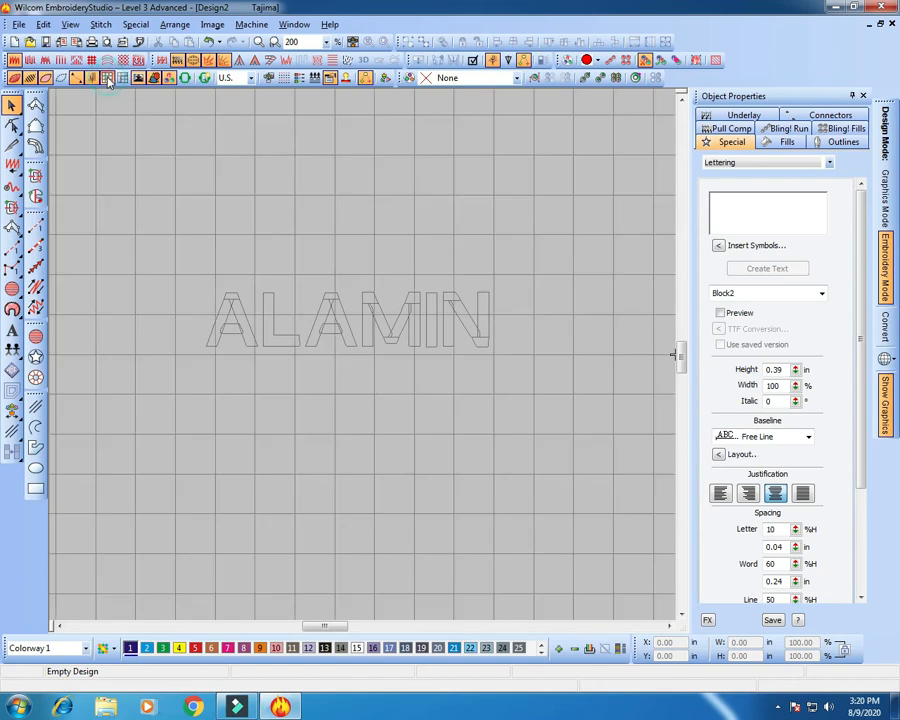
left_click(108, 78)
Select the lettering, move it freely to about X -5.73, Y 0.50 in, and deselect it.
scroll(388, 311, "up", 1)
left_click(396, 311)
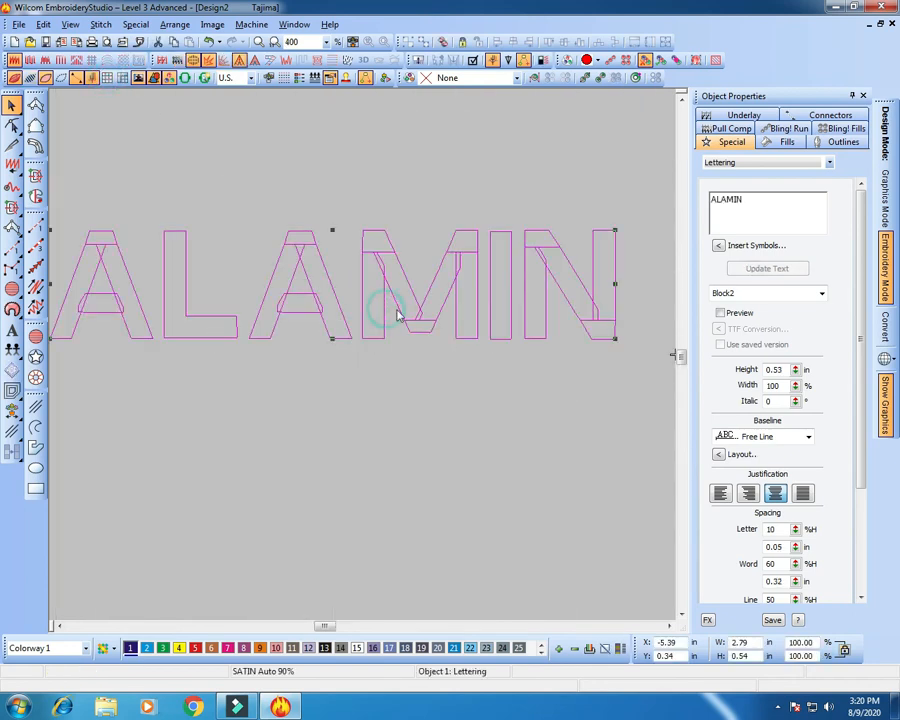
scroll(412, 320, "down", 1)
scroll(408, 325, "up", 1)
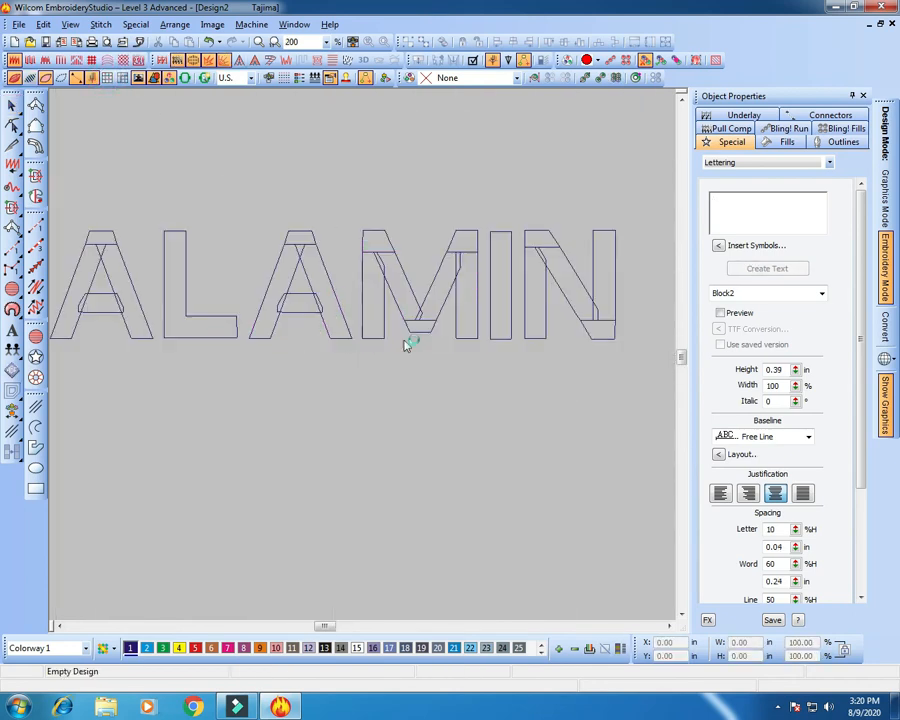
left_click(410, 312)
scroll(420, 560, "down", 1)
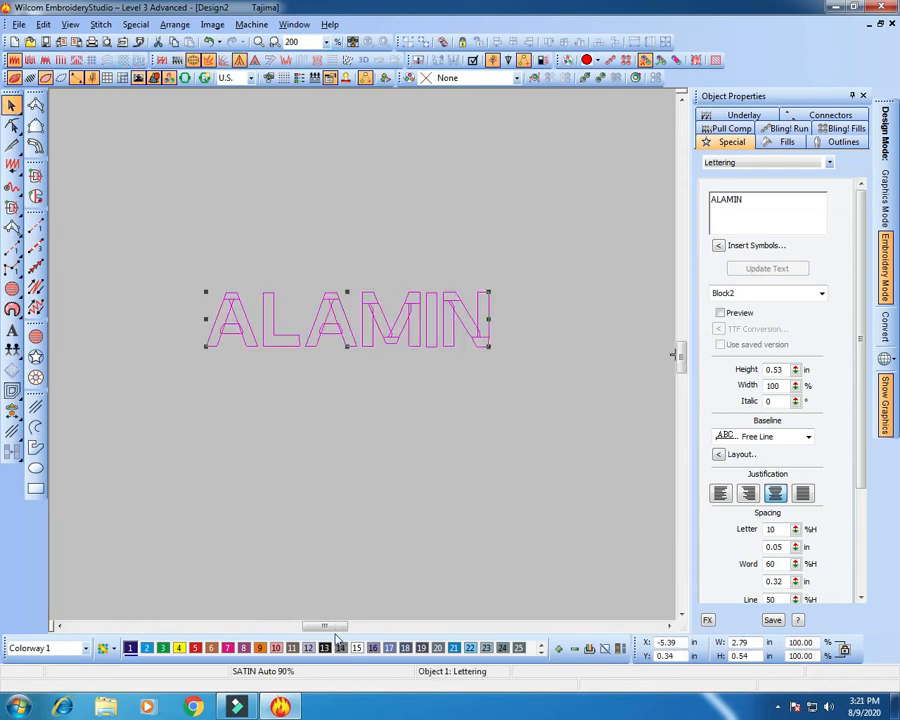
scroll(330, 600, "up", 1)
left_click_drag(328, 626, 321, 626)
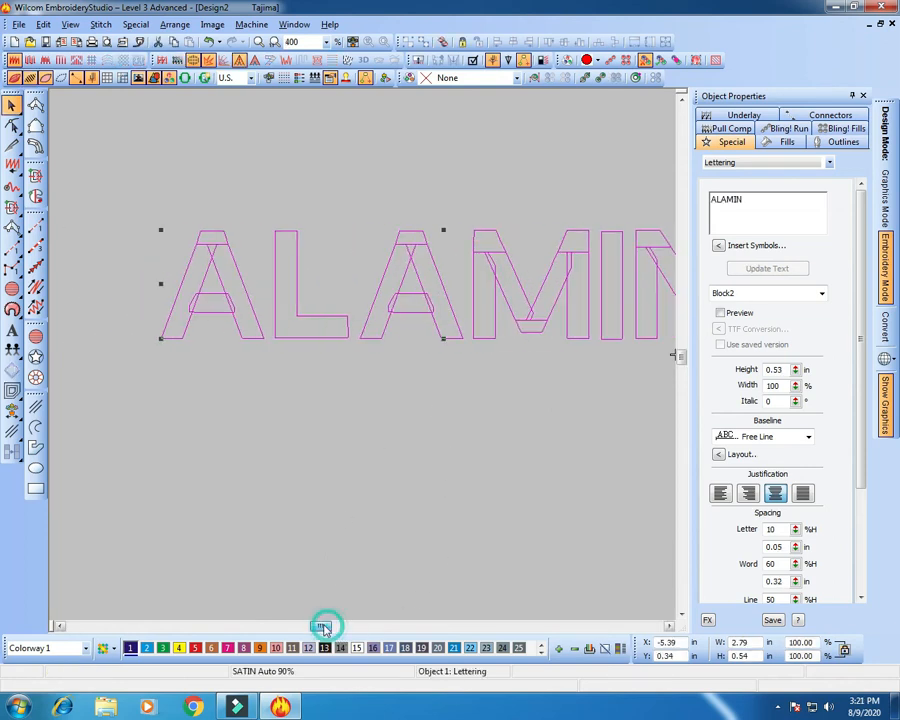
scroll(486, 305, "down", 1)
left_click_drag(485, 305, 325, 408)
left_click_drag(325, 408, 311, 382)
left_click_drag(311, 382, 349, 338)
left_click_drag(336, 340, 386, 268)
left_click_drag(390, 259, 386, 318)
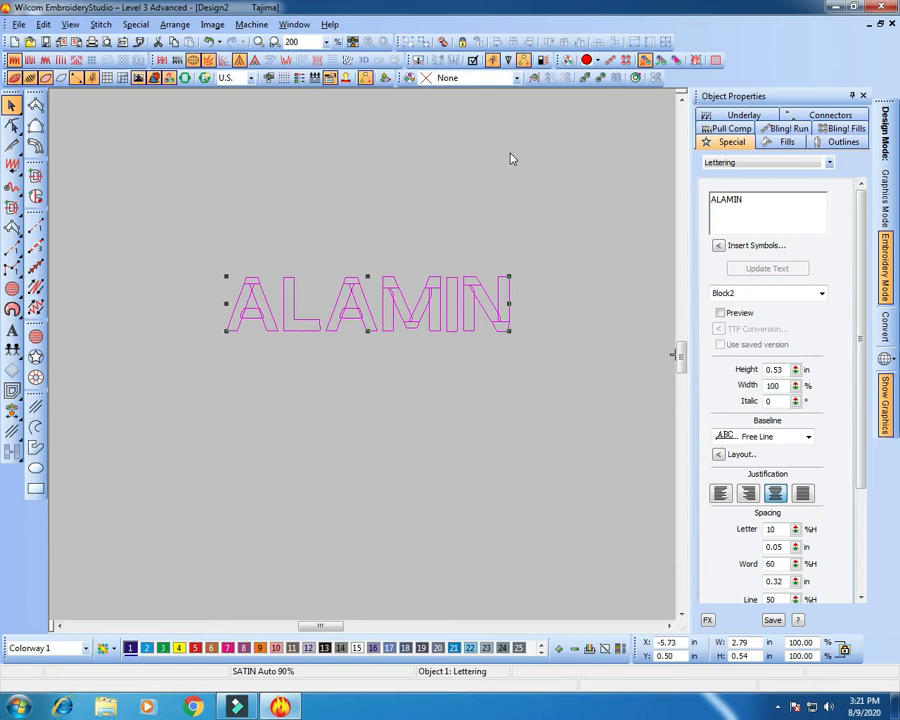
key("Escape")
key("z")
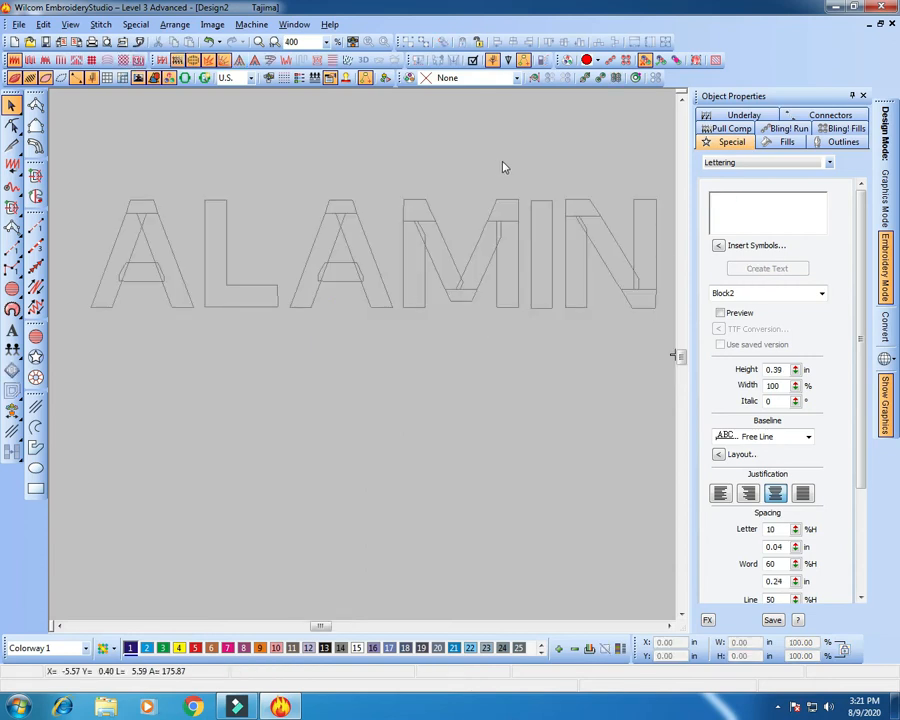
key("shift+z")
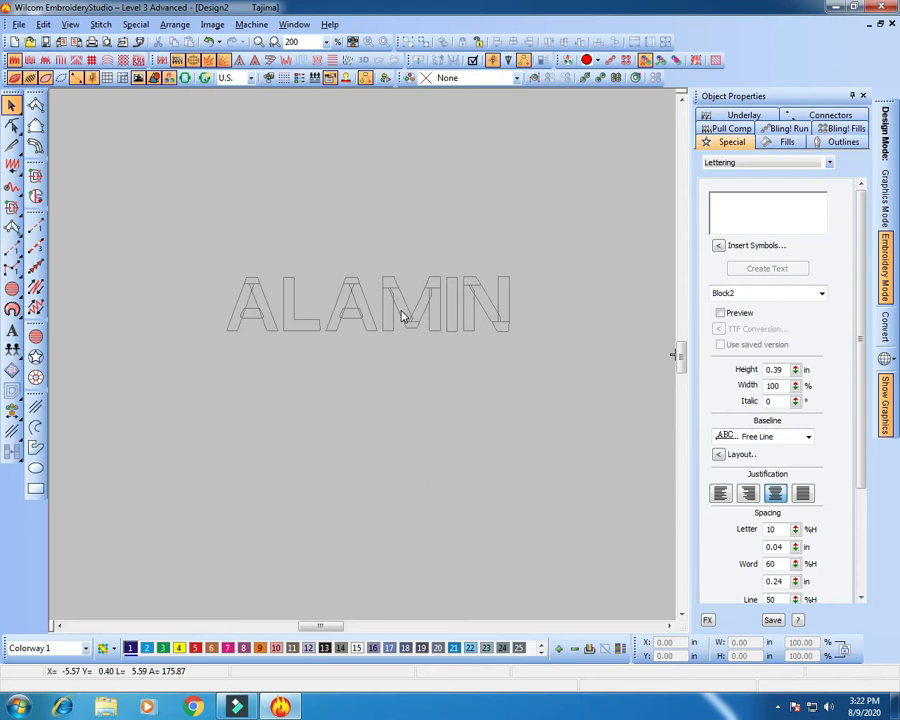
Shift the lettering again by hand to about X -5.92, Y 0.63 in, keeping it selected.
mouse_move(401, 311)
left_mouse_down()
mouse_move(394, 384)
mouse_move(400, 321)
left_mouse_up()
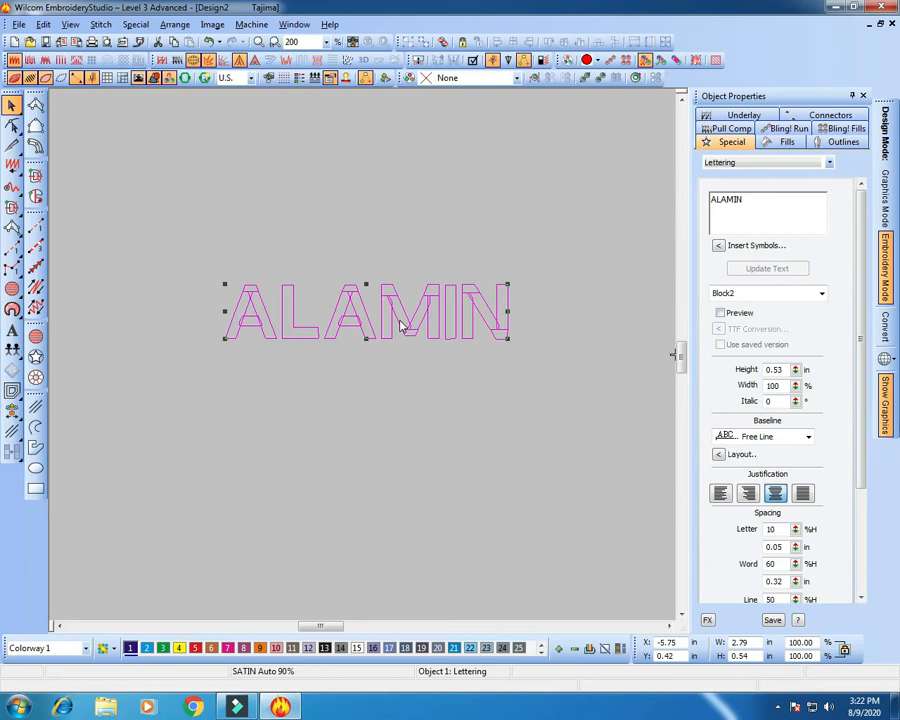
left_click_drag(395, 328, 392, 301)
key("z")
scroll(400, 305, "up", 1)
left_click_drag(448, 305, 386, 329)
key("shift+z")
left_click(431, 268)
left_click(390, 310)
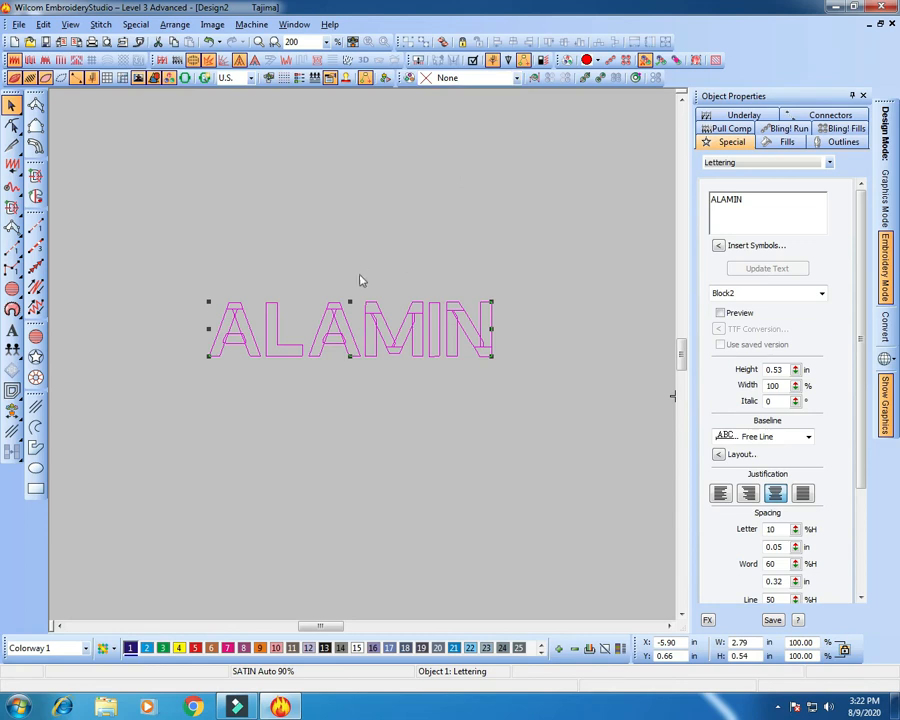
mouse_move(355, 341)
left_mouse_down()
mouse_move(336, 342)
mouse_move(374, 321)
mouse_move(352, 345)
left_mouse_up()
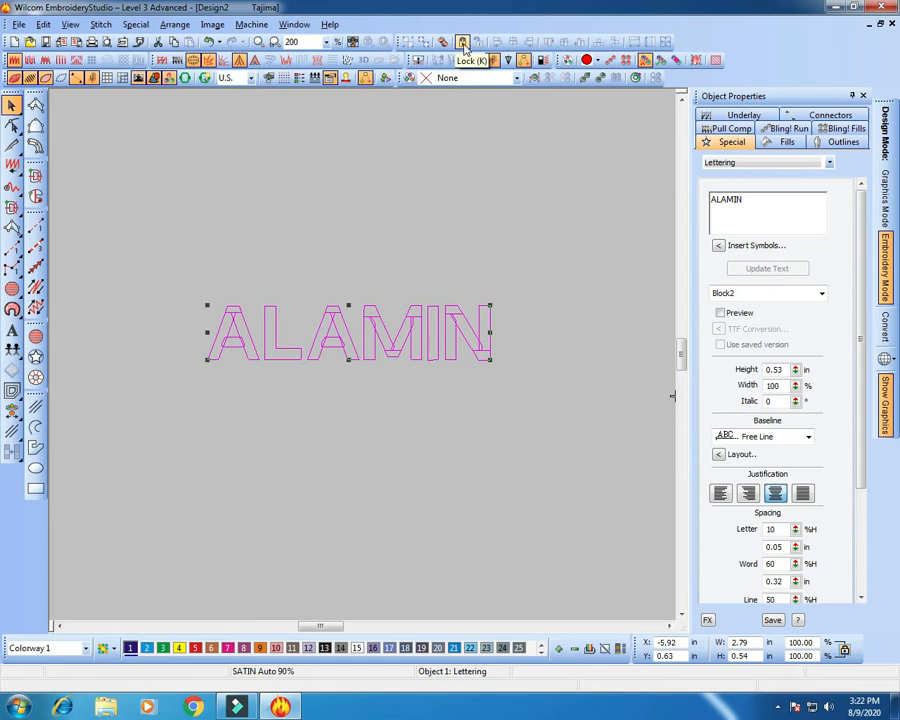
Lock the selected lettering and test the lock by trying to select and move the letters.
left_click(463, 44)
left_click_drag(333, 326, 396, 404)
left_click(363, 347)
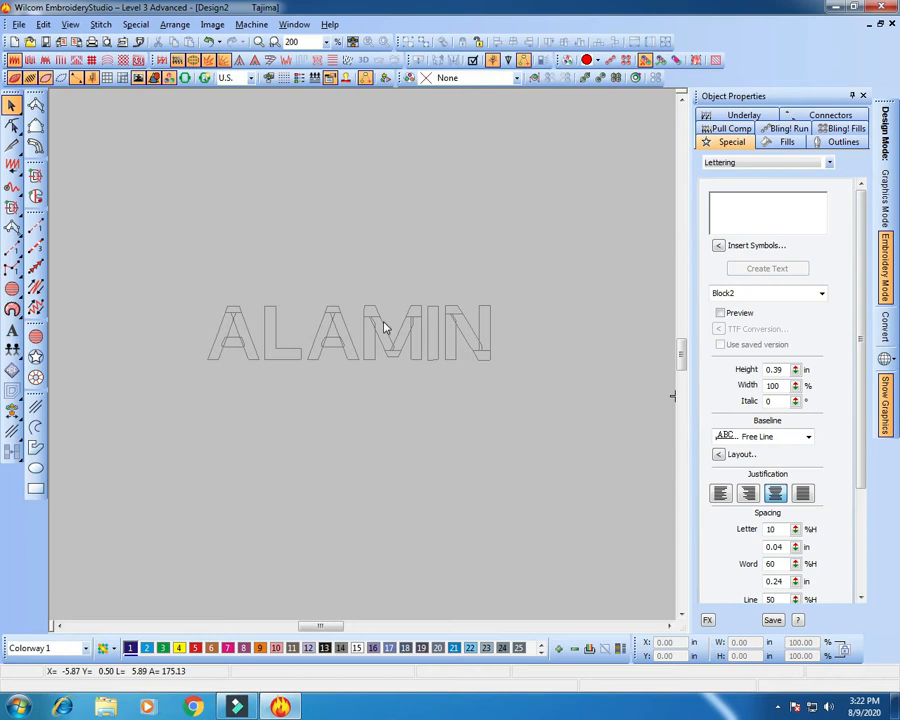
left_click(311, 319)
left_click(360, 341)
left_click(330, 334)
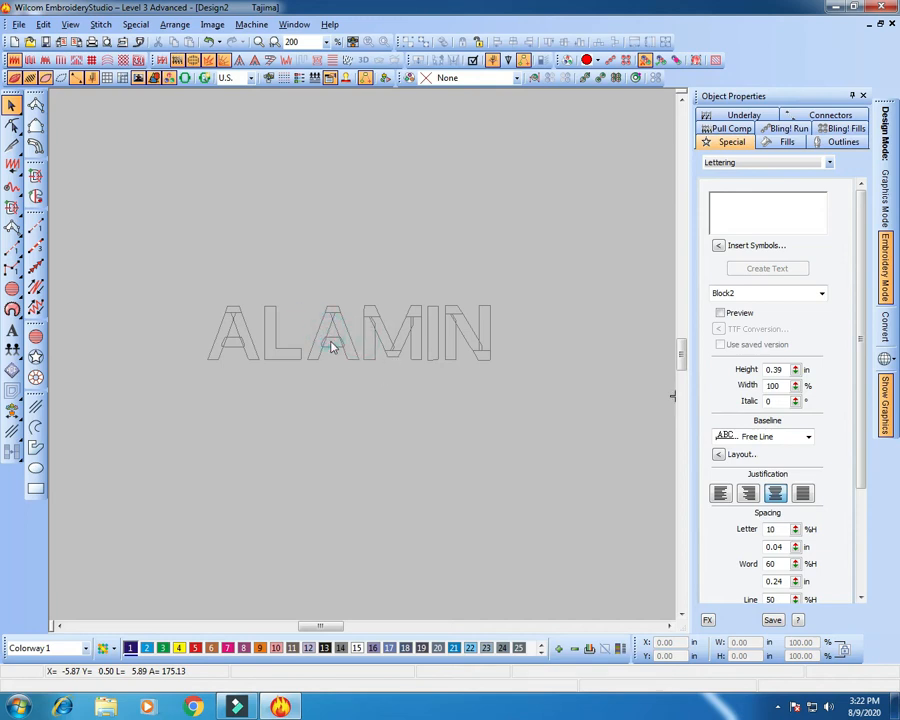
Unlock all objects and move the lettering slightly to about X -5.93, Y 0.55 in.
left_click(477, 42)
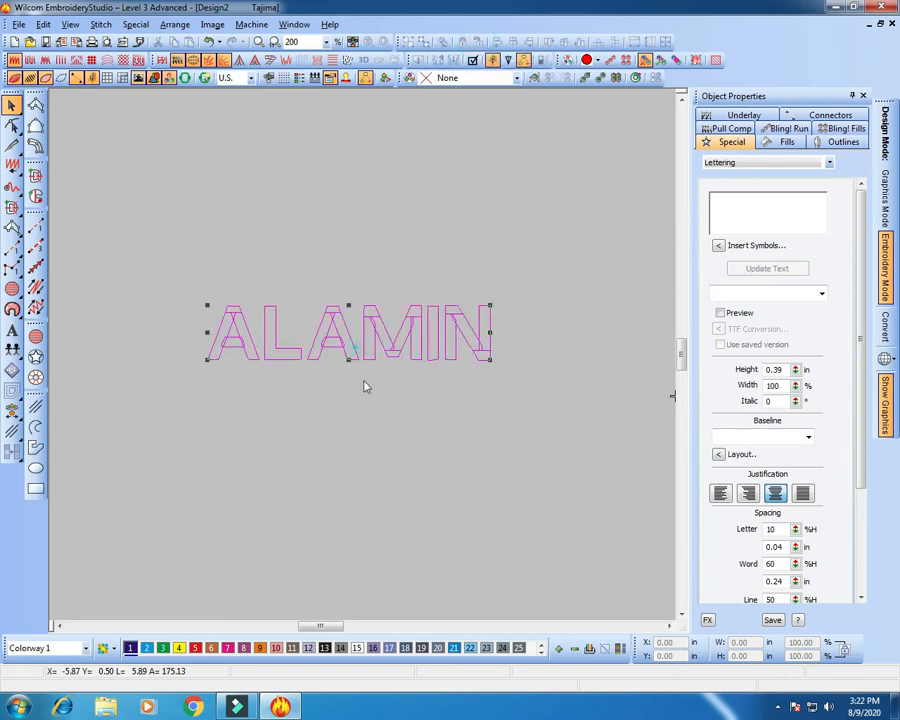
left_click_drag(380, 345, 370, 350)
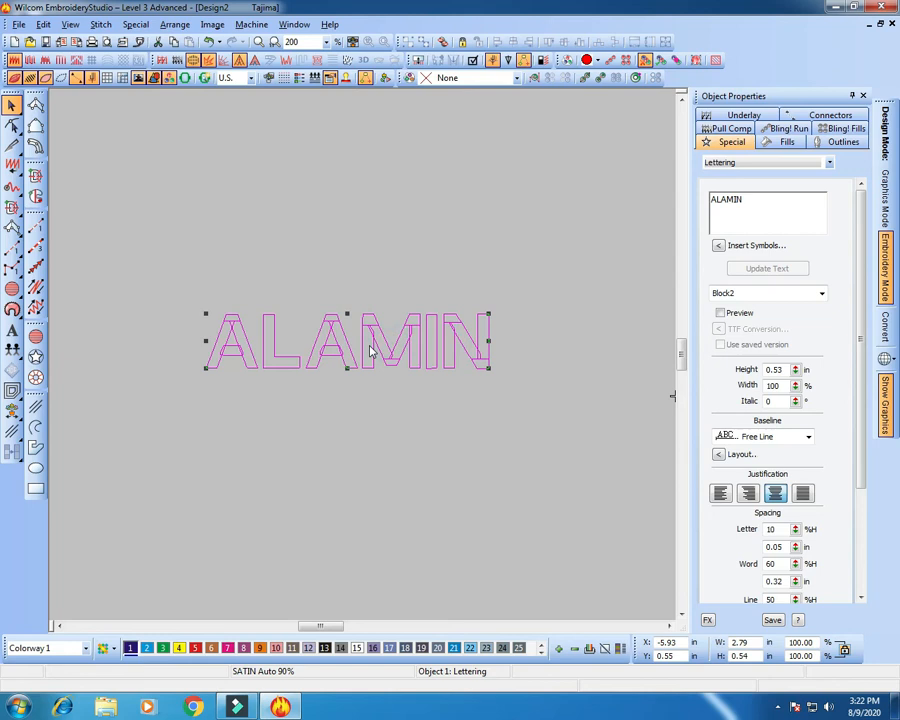
Lock the lettering in its new position.
left_click(376, 368)
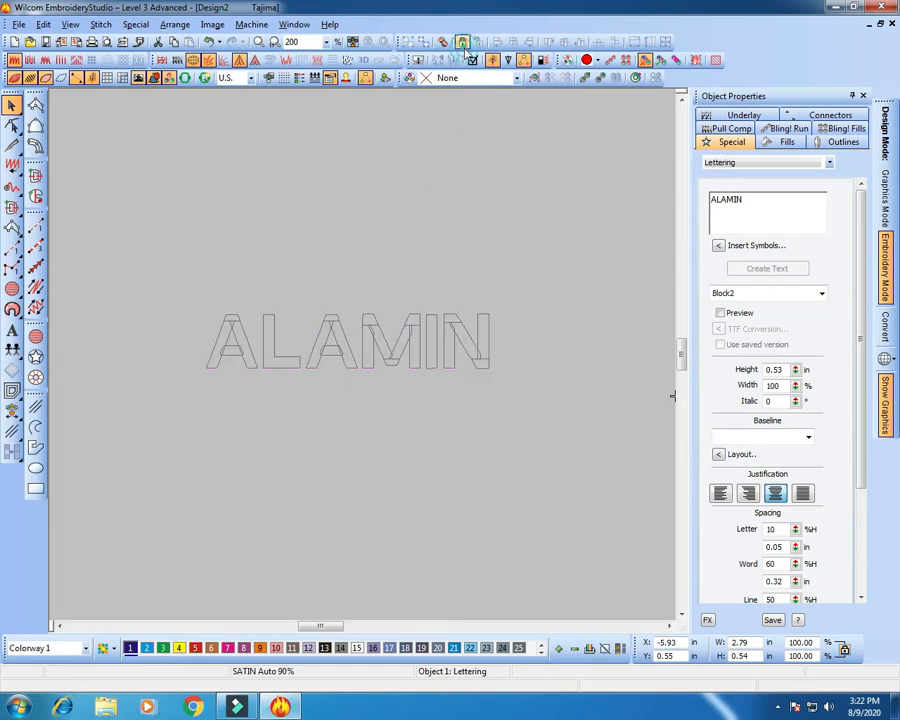
key("z")
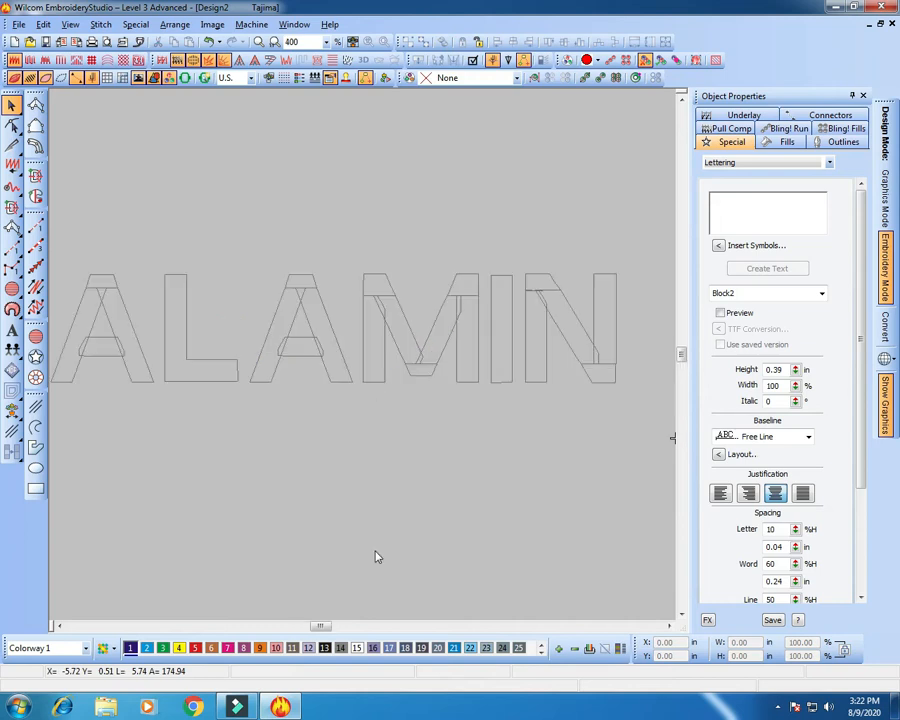
left_click(326, 627)
left_click_drag(328, 627, 326, 627)
key("shift+z")
key("z")
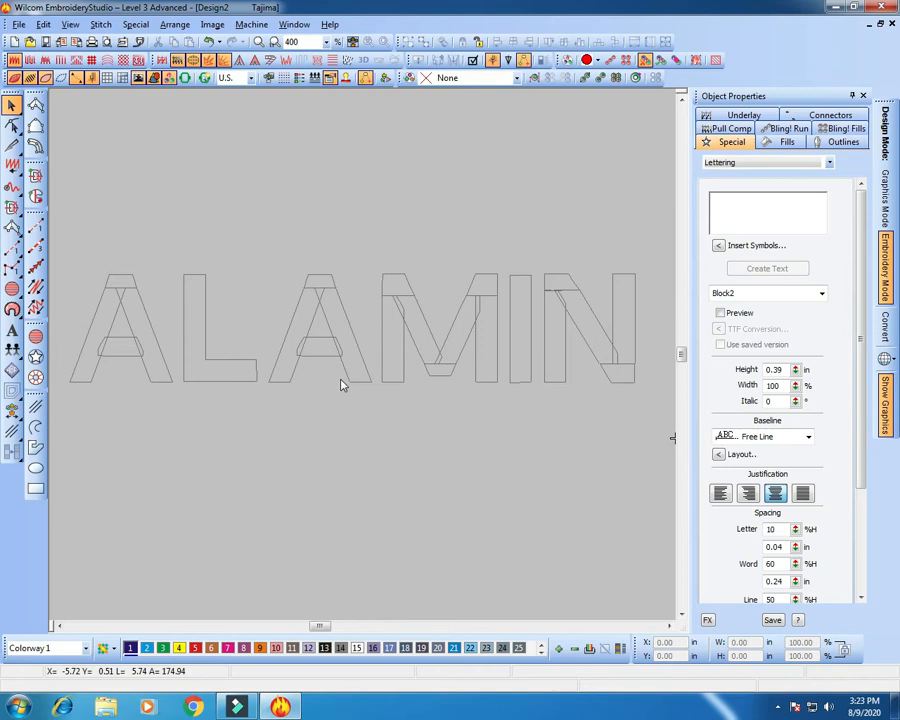
Begin saving the design under a new name and create a folder named NEW DESIGN on Local Disk (E:).
left_click(20, 25)
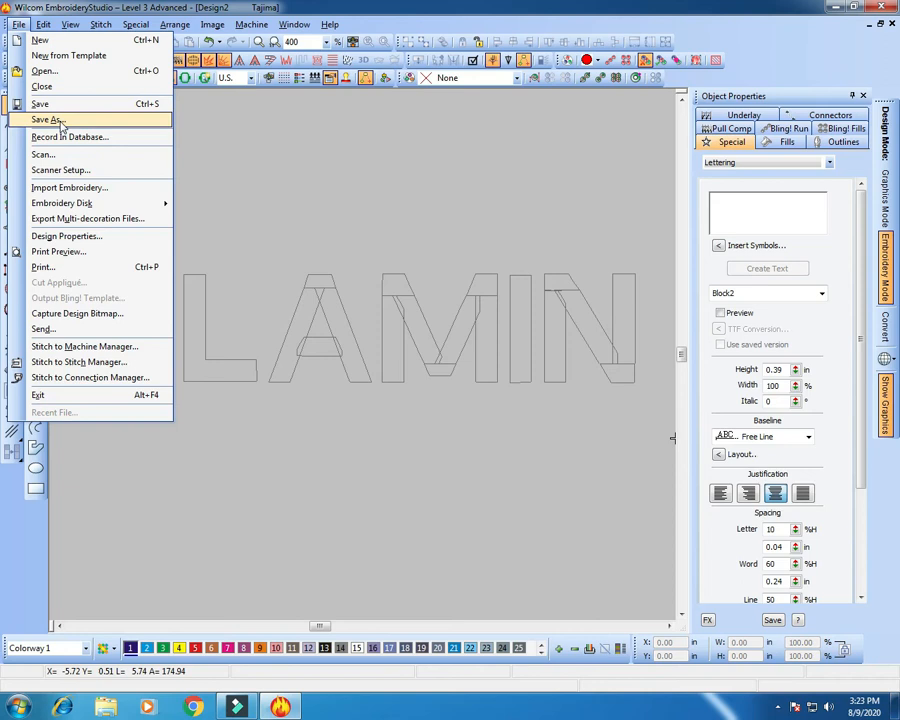
left_click(60, 122)
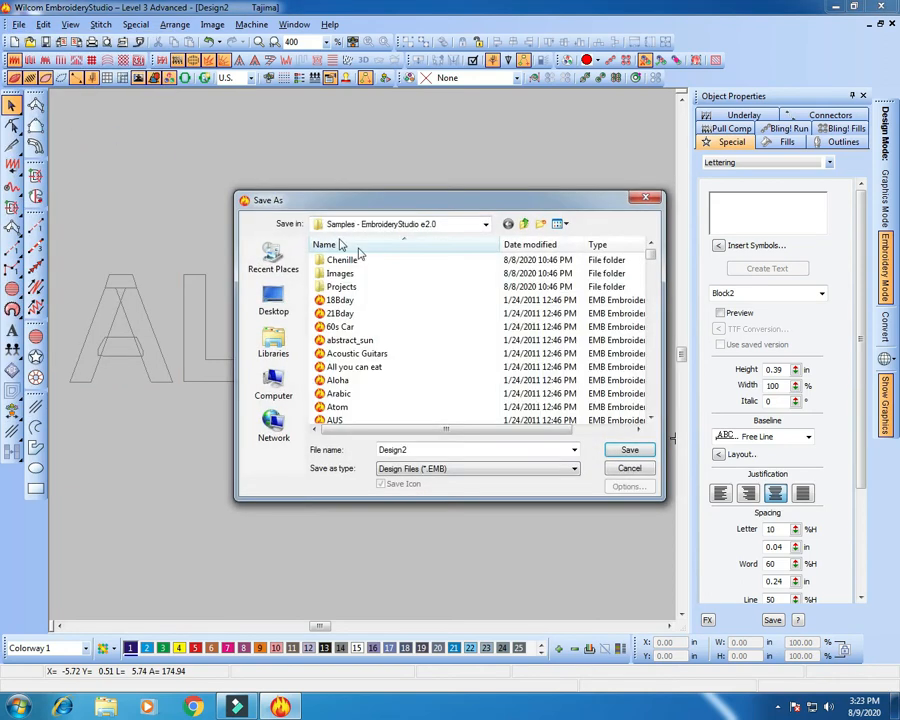
left_click(273, 300)
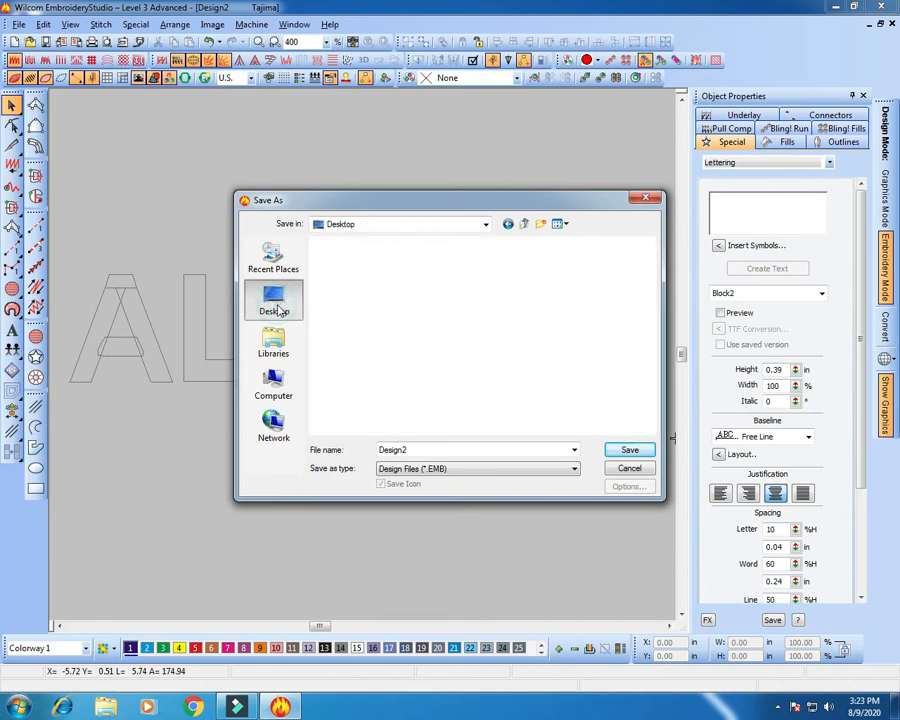
left_click(283, 395)
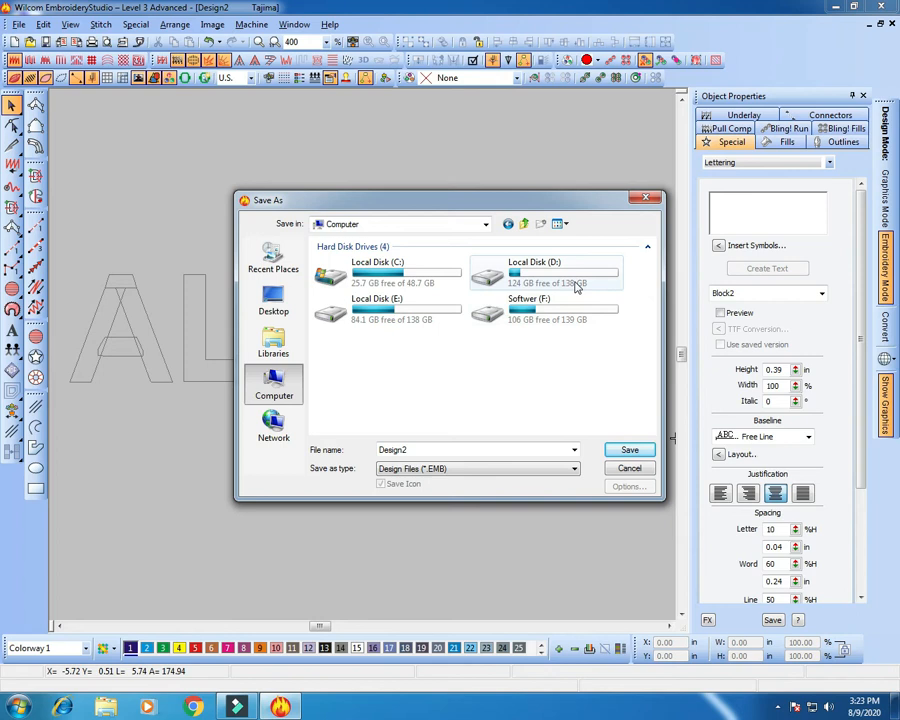
double_click(397, 311)
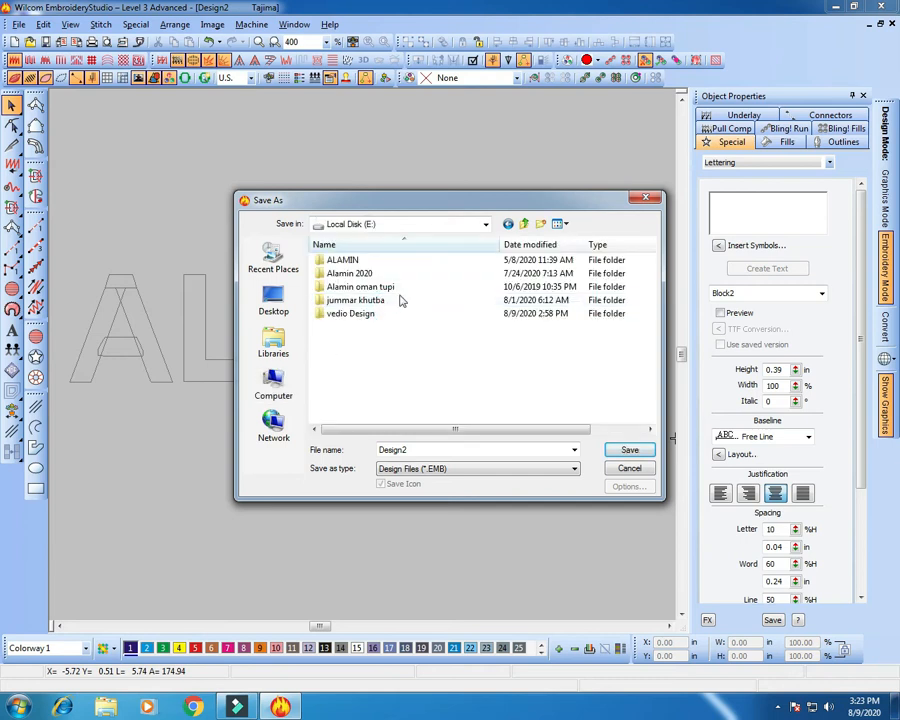
left_click(541, 224)
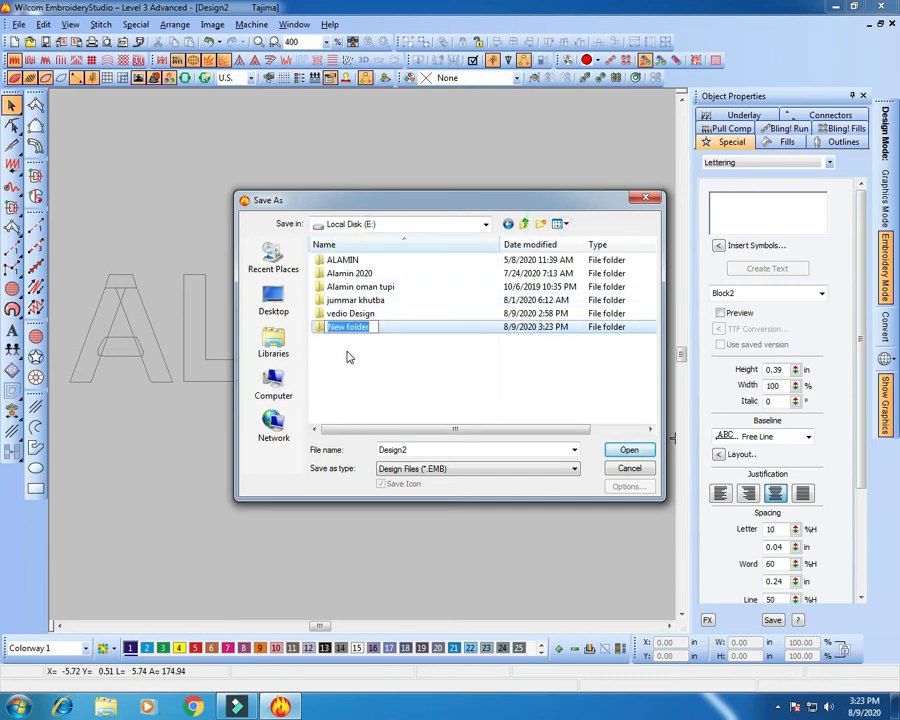
type("NEW DE")
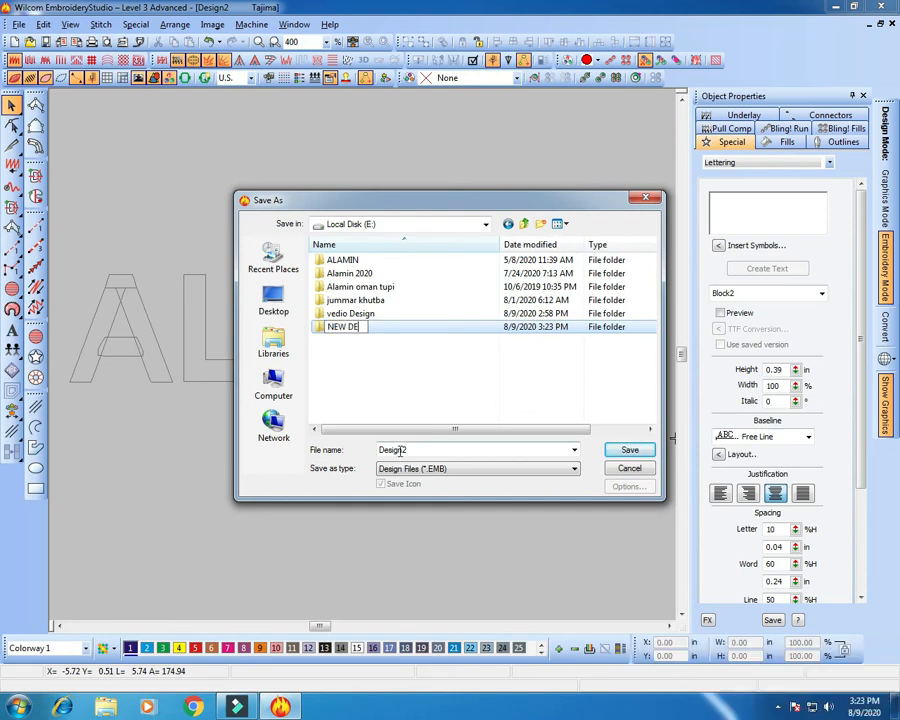
type("SIGN")
left_click(368, 374)
Save the design as B1 inside the NEW DESIGN folder, in the EMB design format.
double_click(356, 334)
double_click(393, 449)
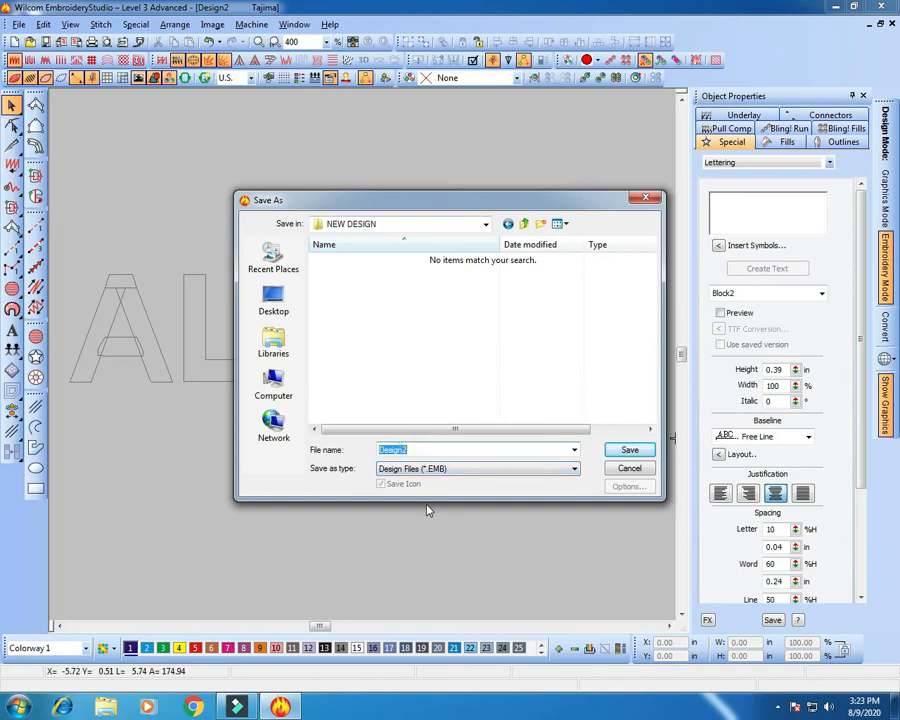
type("B1")
left_click(629, 450)
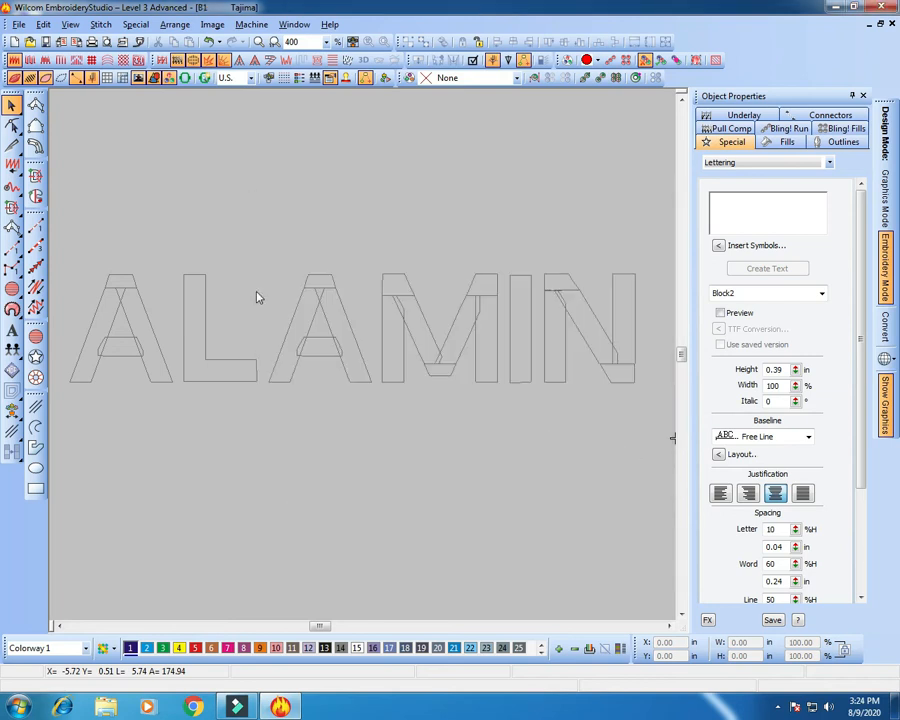
Digitize the first A's crossbar as a satin column about 0.23 by 0.09 in with Input A, tracing its outline in point pairs.
left_click_drag(320, 624, 315, 627)
key("z")
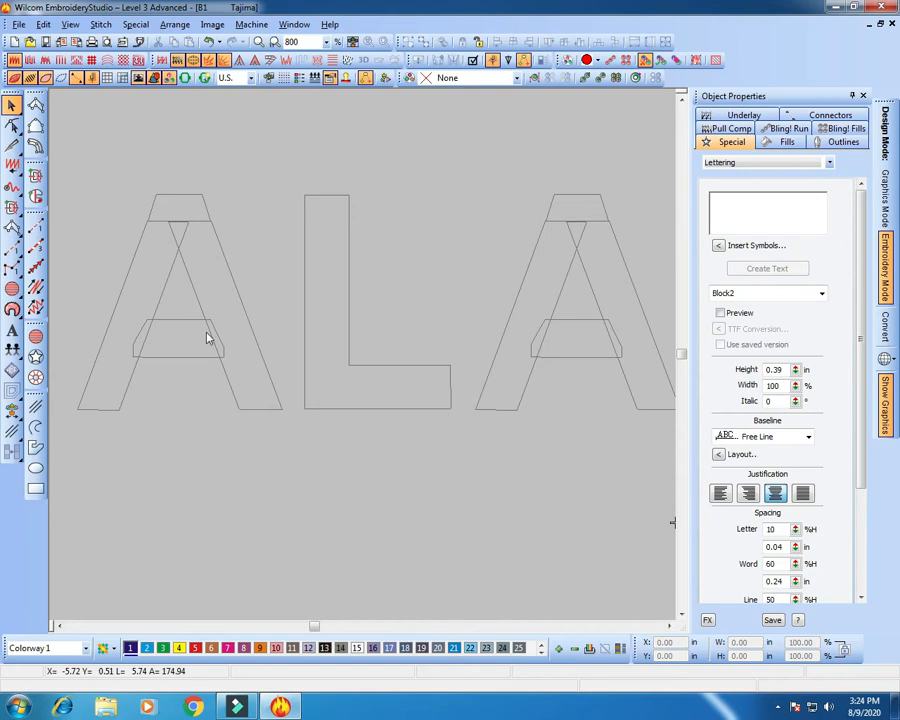
key("shift+z")
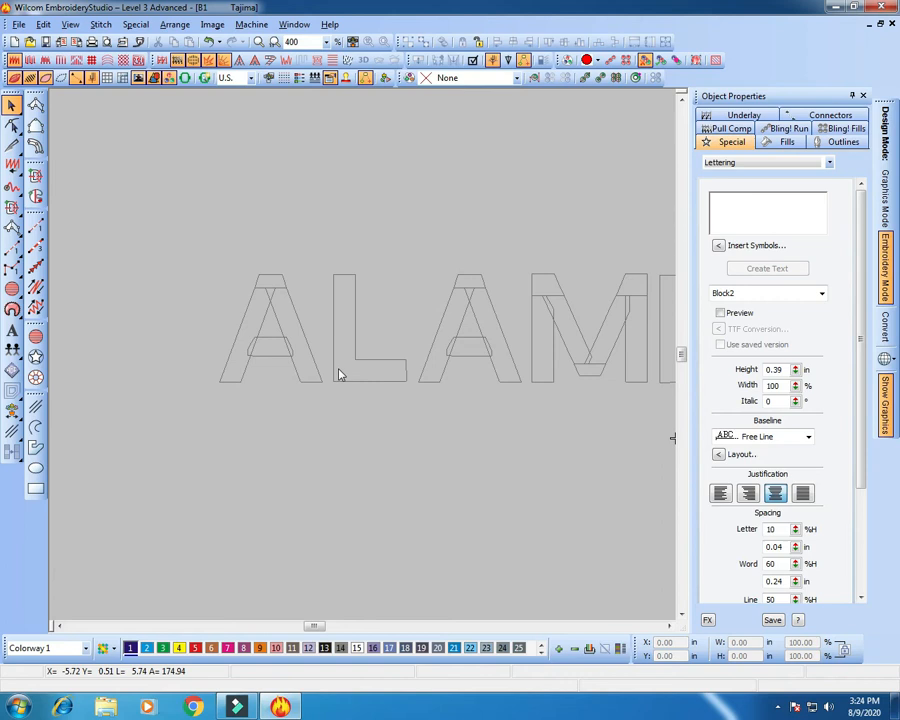
key("z")
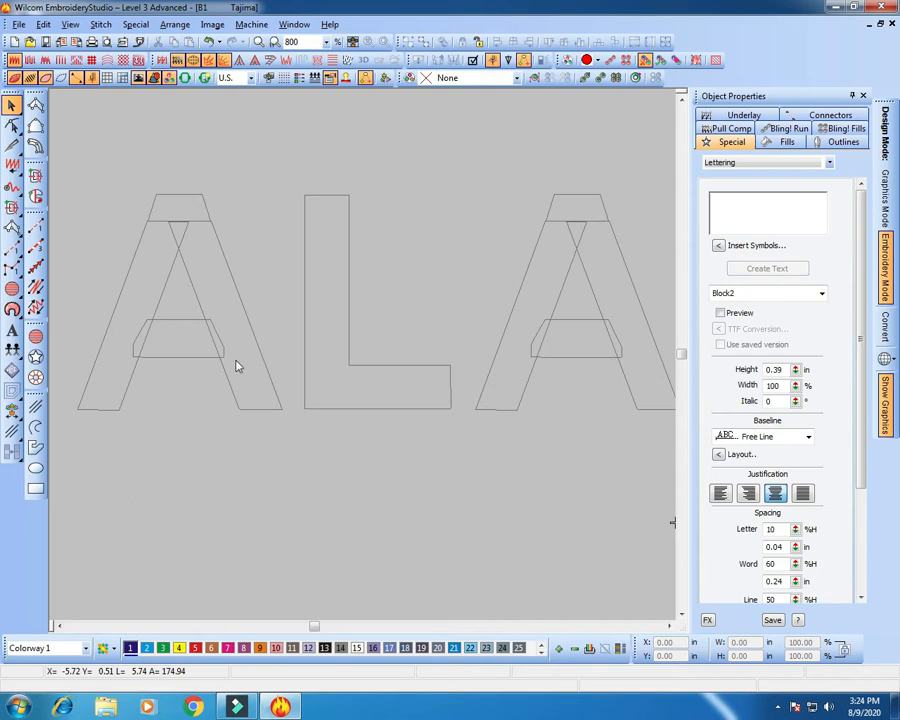
left_click(59, 626)
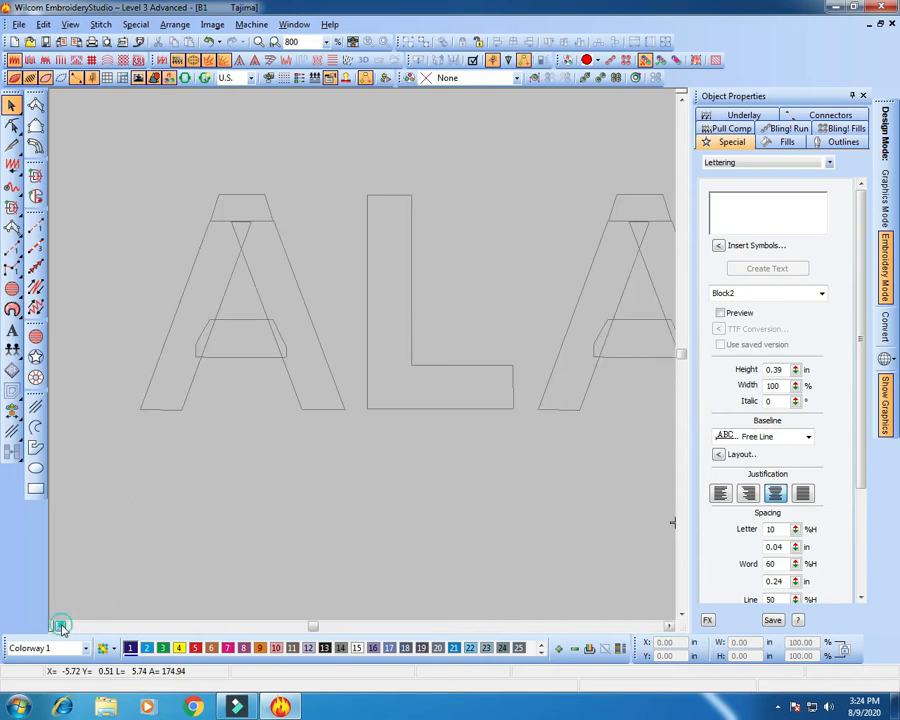
left_click(37, 106)
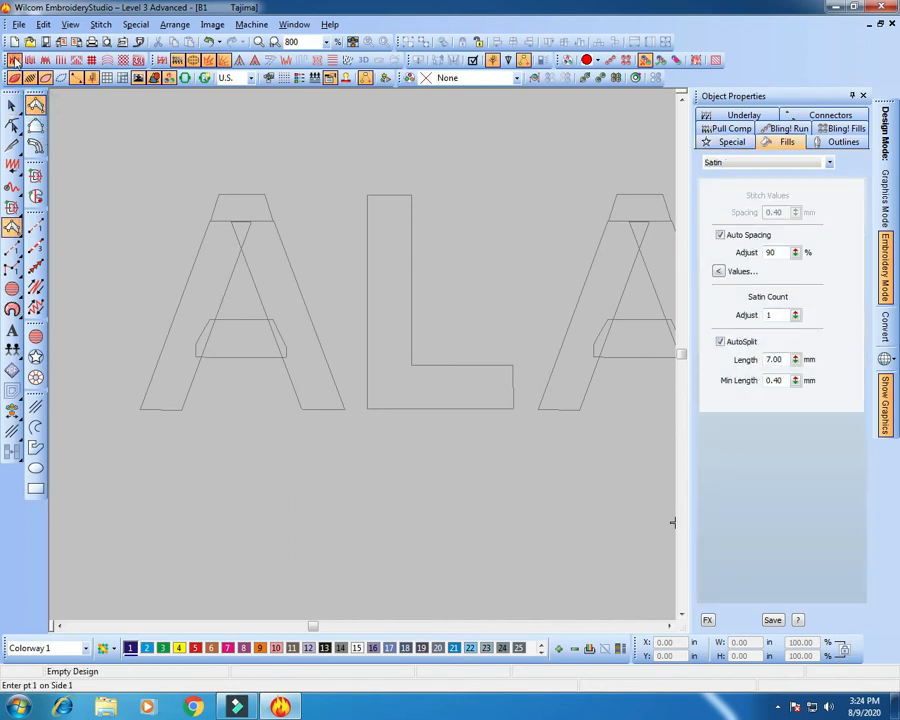
left_click(211, 344)
scroll(213, 386, "up", 1)
key("Escape")
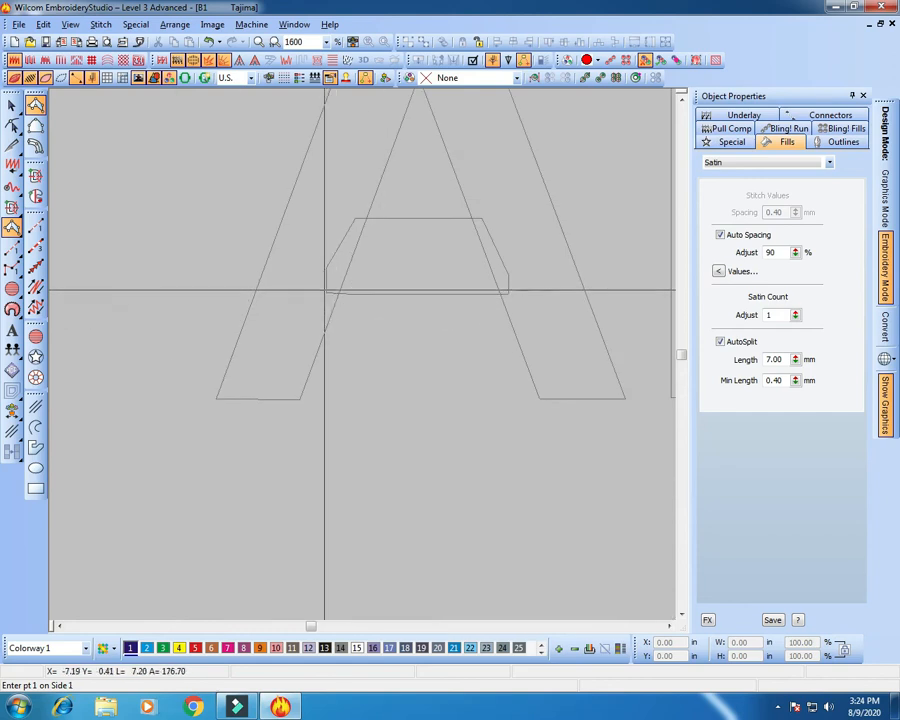
left_click(326, 292)
left_click(326, 265)
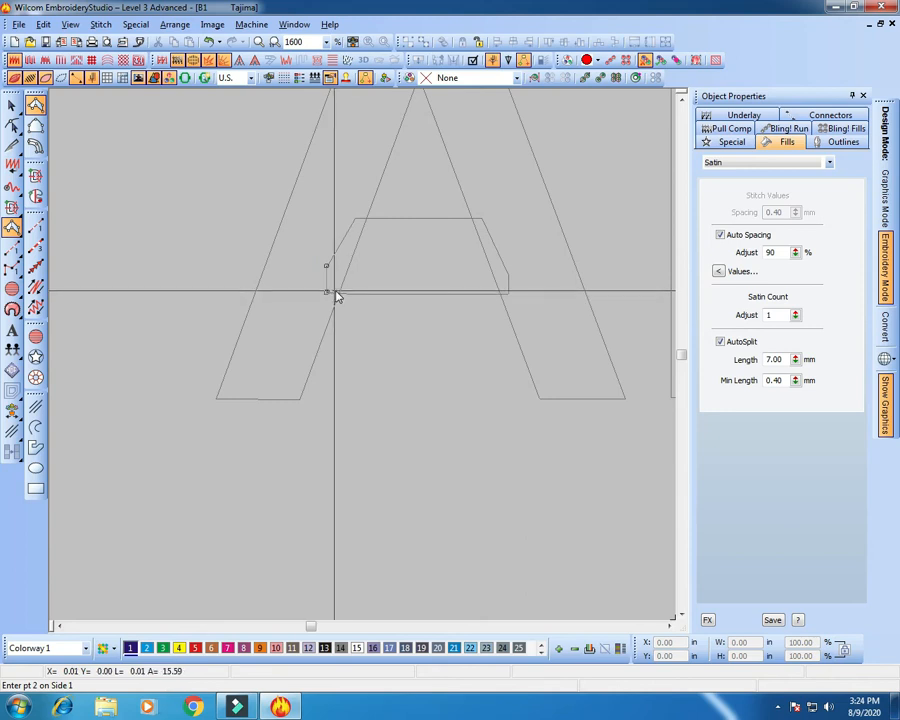
left_click(336, 294)
left_click(355, 219)
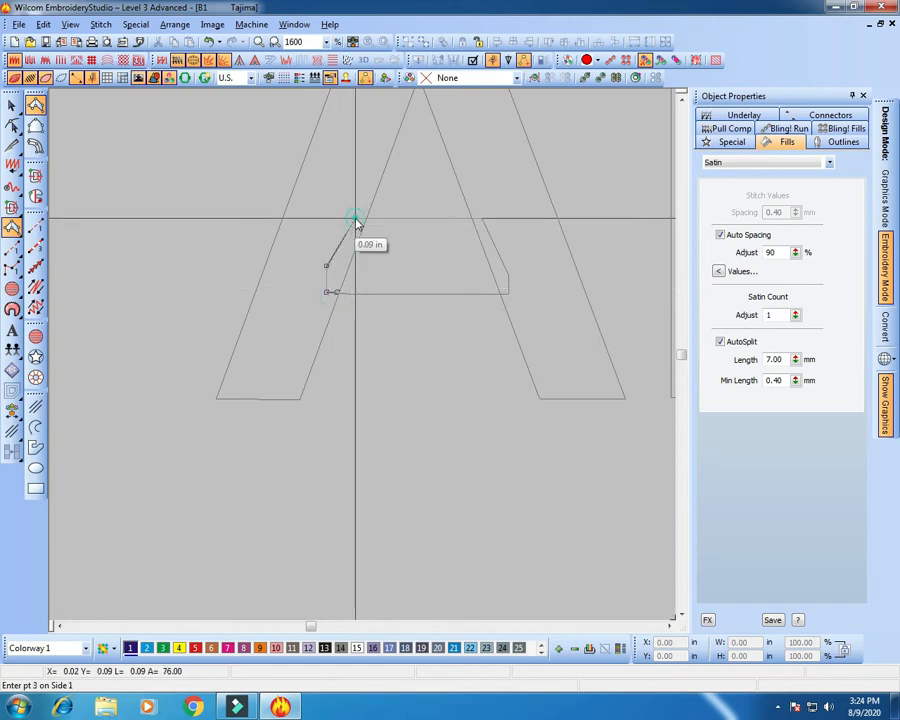
left_click(483, 296)
left_click(481, 220)
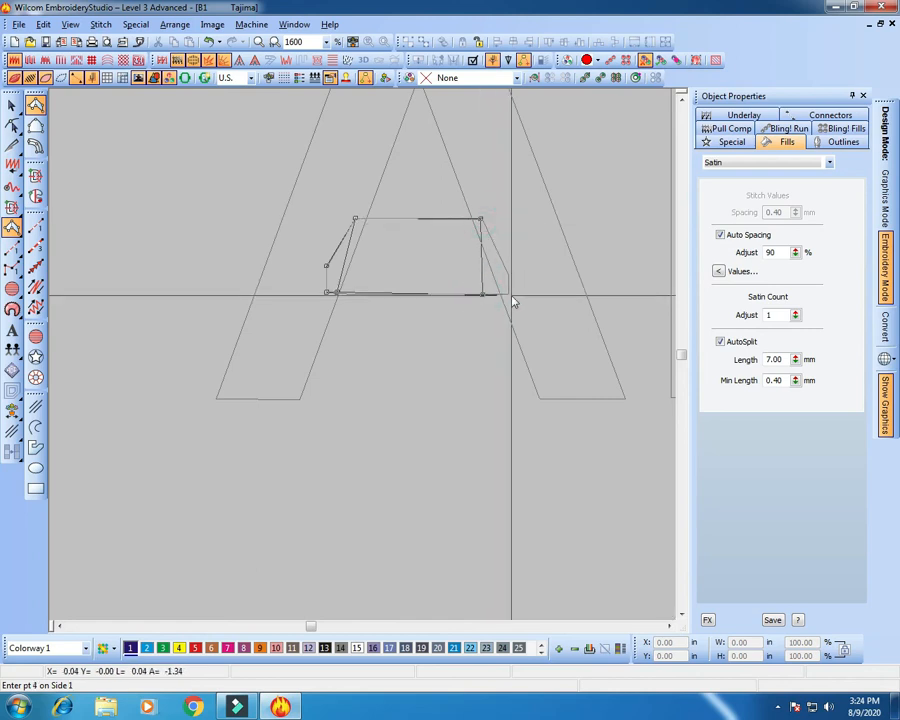
left_click(509, 288)
left_click(509, 275)
left_click(510, 283)
key("Return")
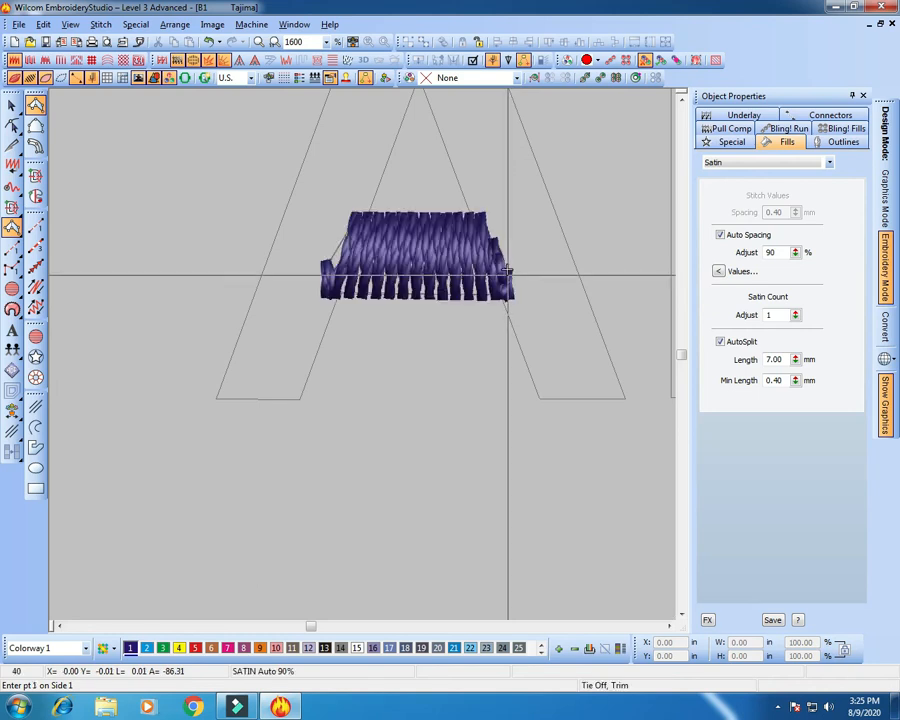
Select the satin crossbar and change its thread colour to green, colour 3.
key("Escape")
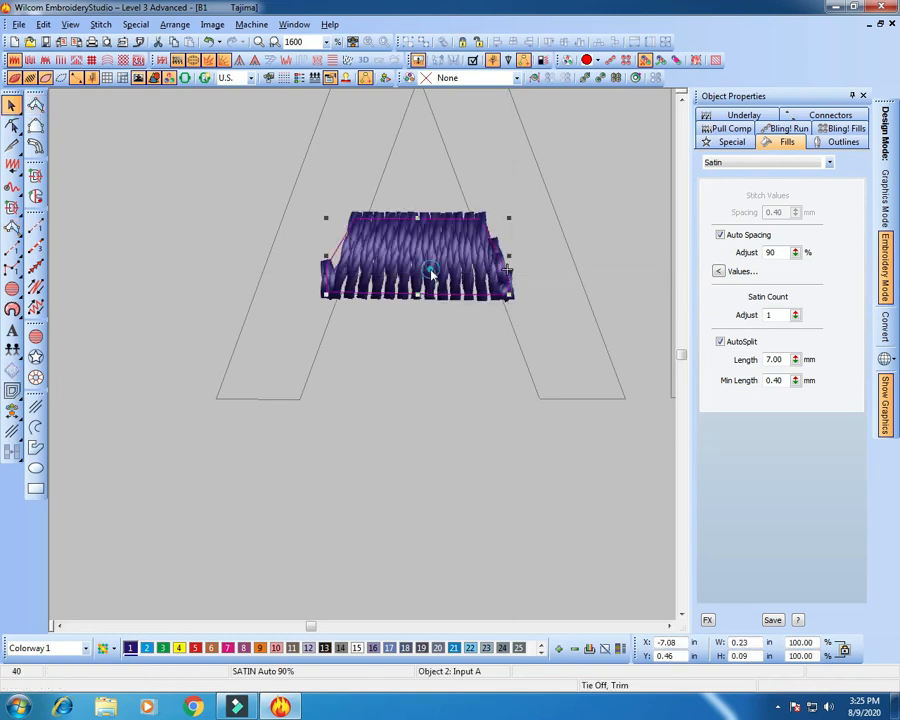
left_click(162, 649)
key("shift+z")
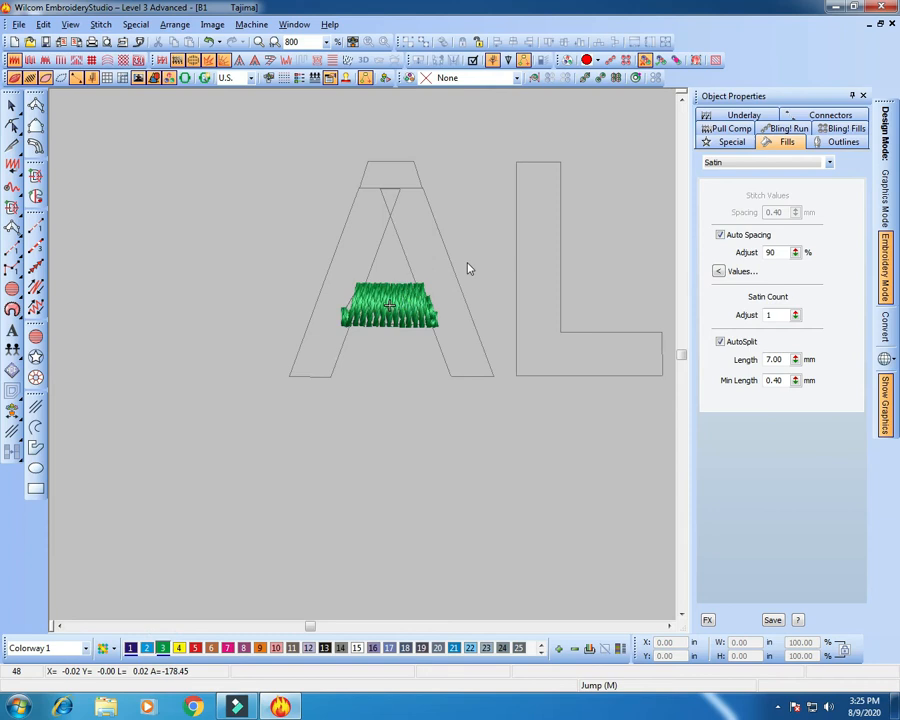
Turn off Auto Spacing for the satin crossbar and set its stitch spacing to 0.55 mm.
left_click(396, 320)
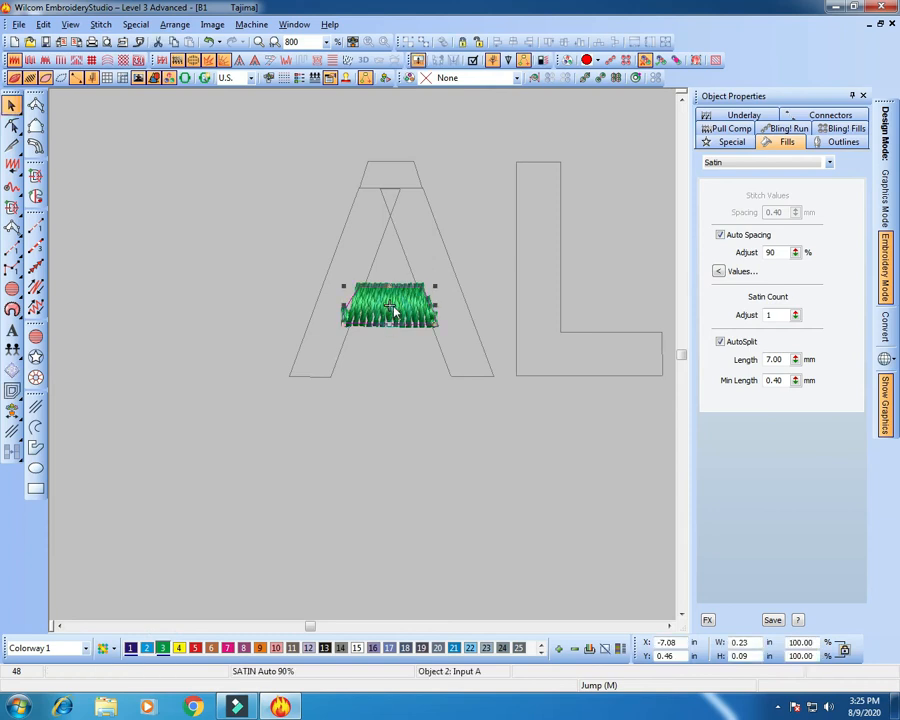
left_click(720, 235)
double_click(776, 211)
type(".5")
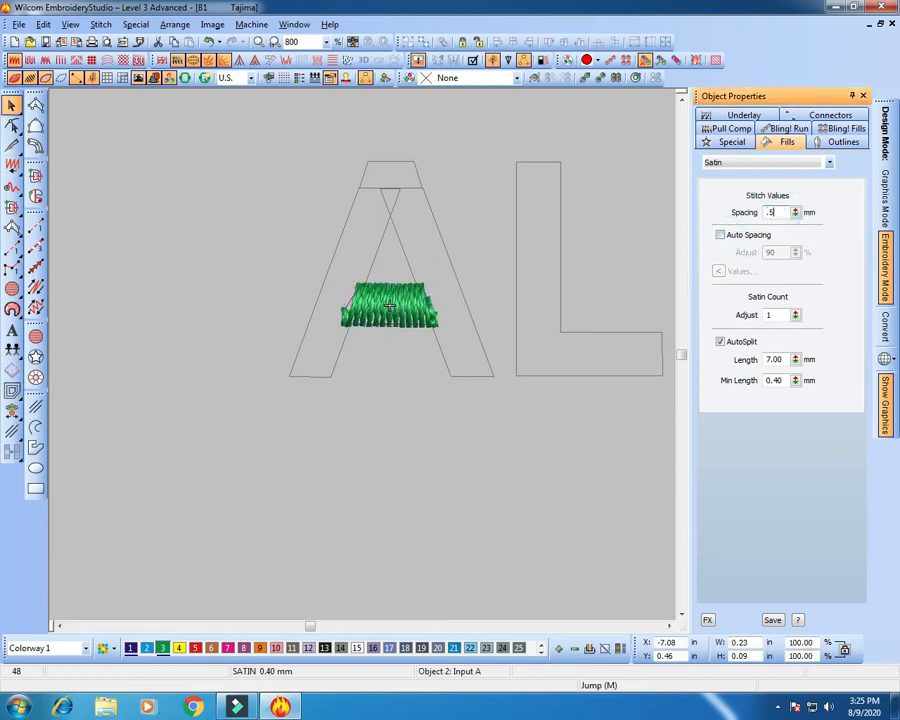
type("5")
key("Return")
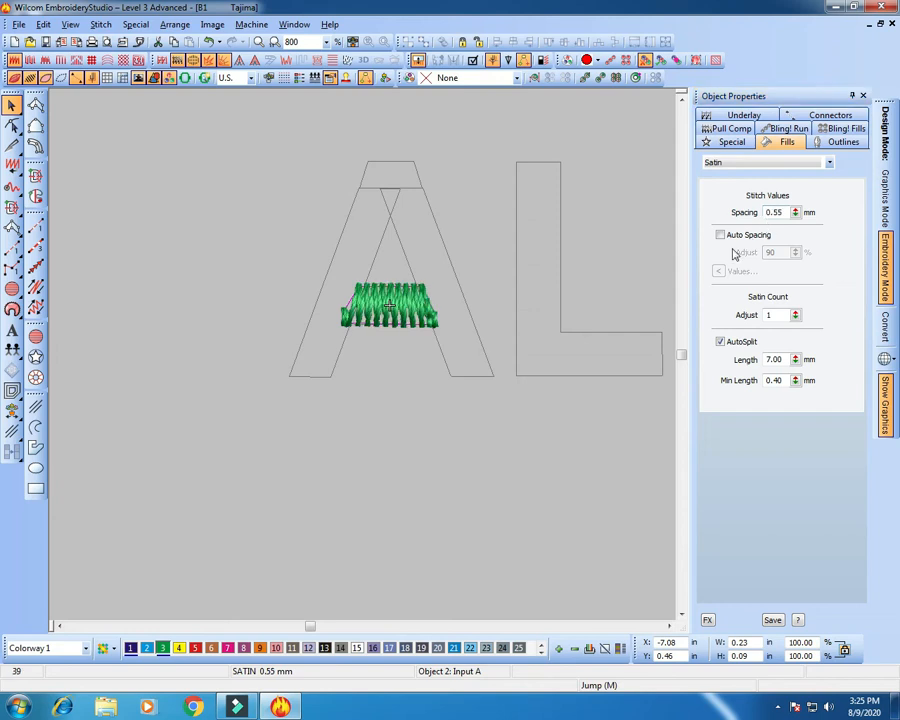
With nothing selected, disable Auto Spacing, set satin spacing to 0.55 mm, and save these properties to the template for objects other than lettering.
left_click(720, 235)
left_click(741, 240)
double_click(777, 212)
type(".55")
key("Return")
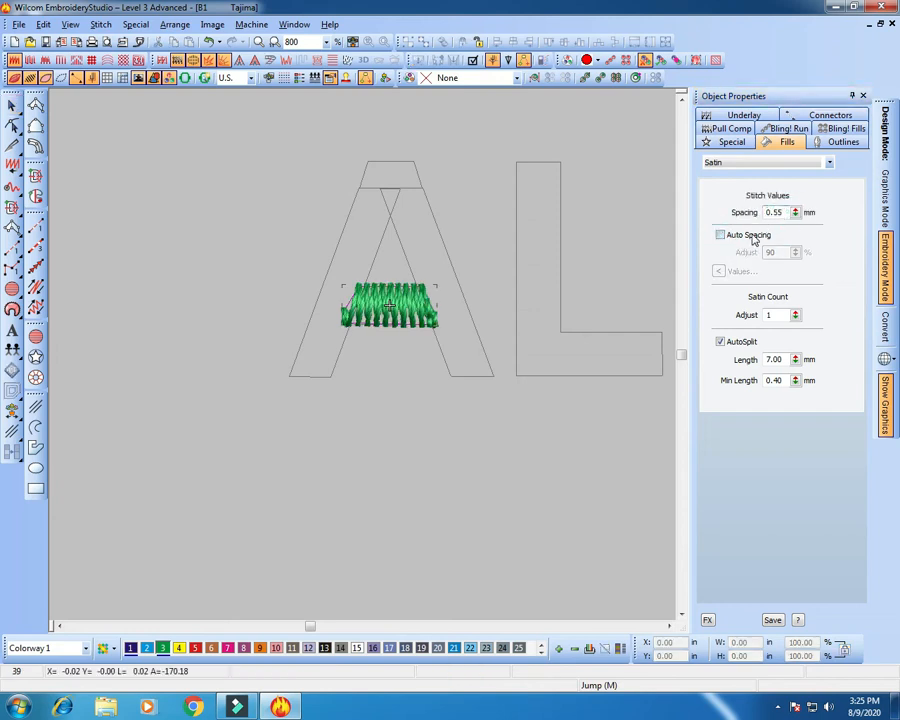
left_click(772, 620)
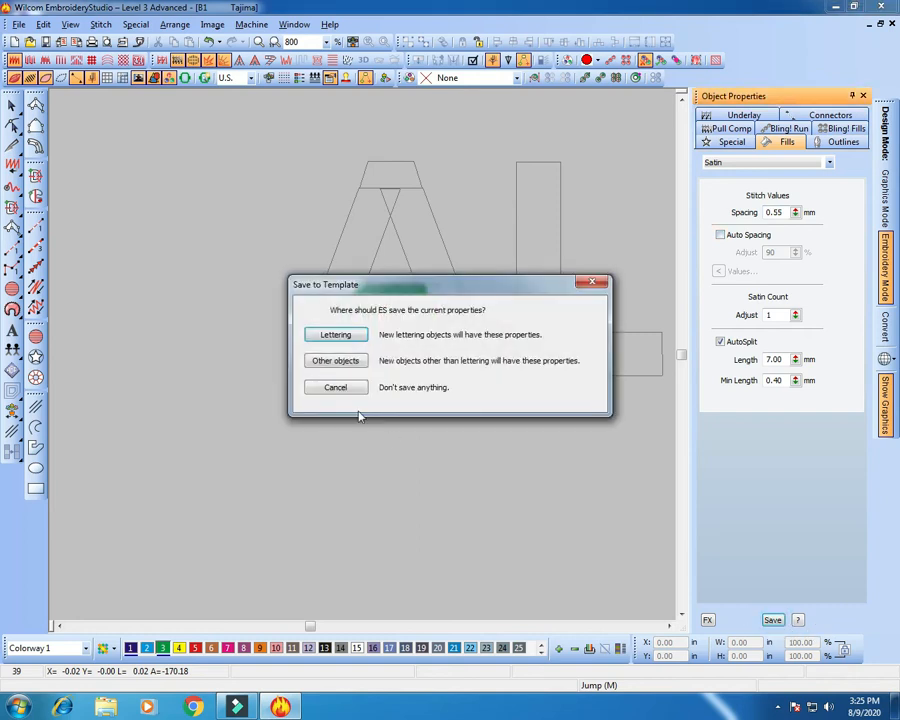
left_click(333, 362)
left_click(493, 383)
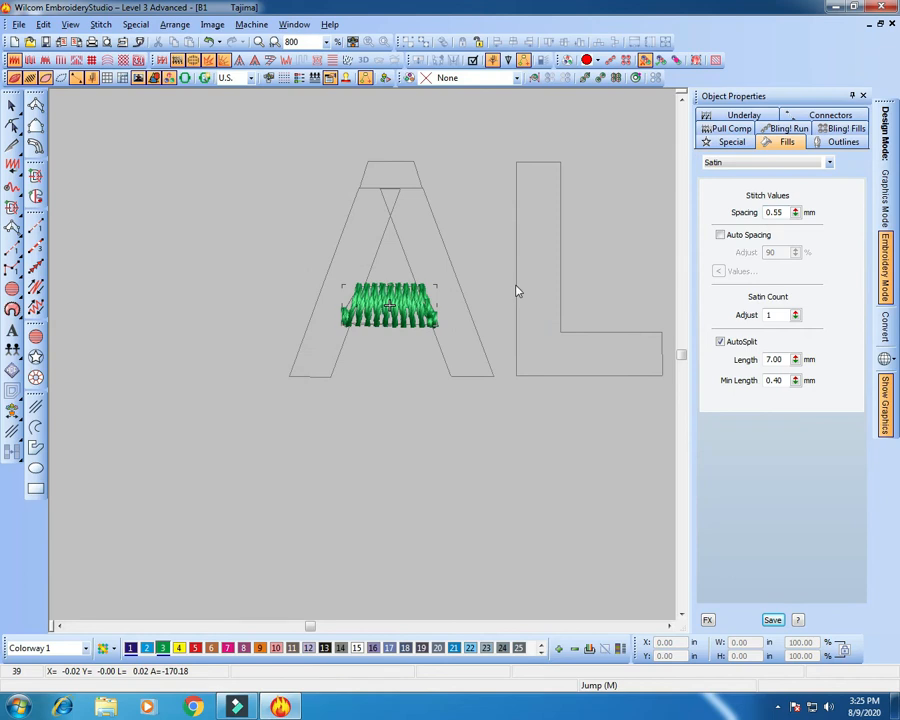
left_click(392, 305)
scroll(392, 305, "up", 1)
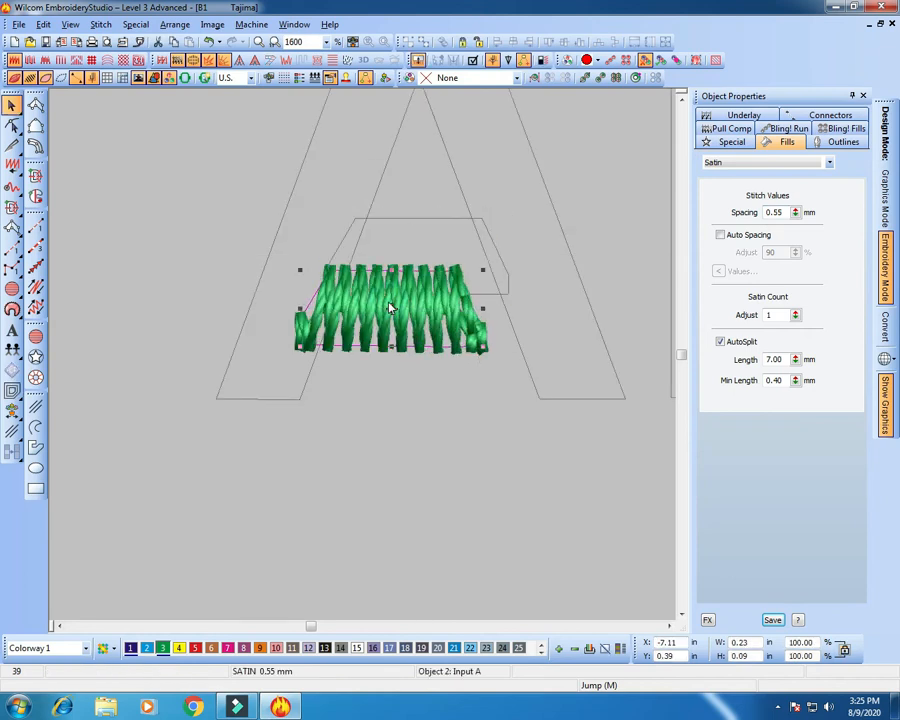
key("Escape")
scroll(410, 308, "down", 2)
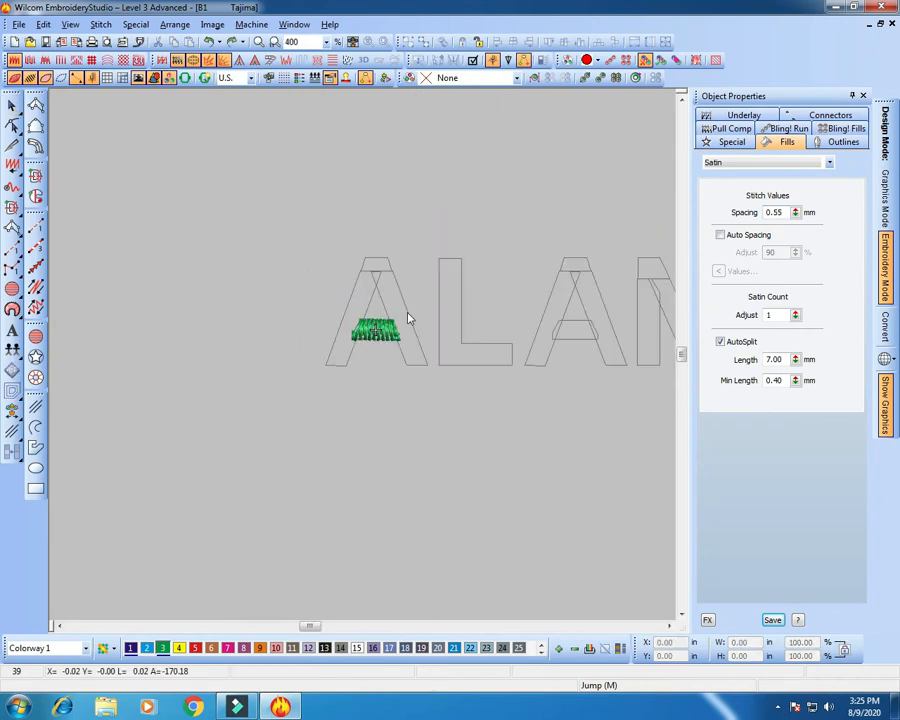
Digitize the left leg of the first A as a satin column with Input A, from its base up to the cap piece.
left_click(12, 227)
scroll(418, 256, "up", 2)
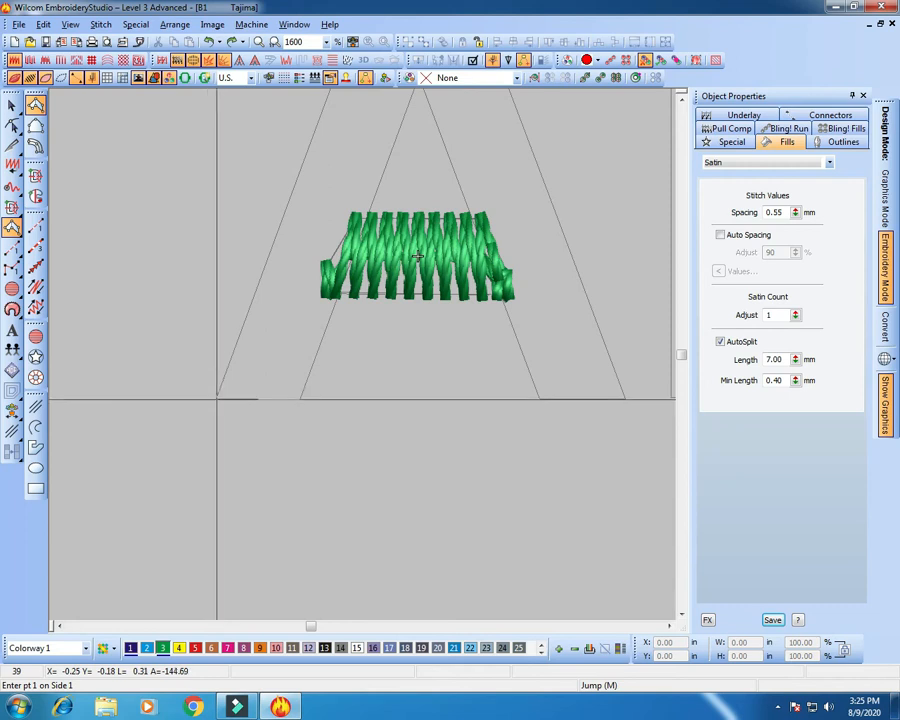
left_click(217, 400)
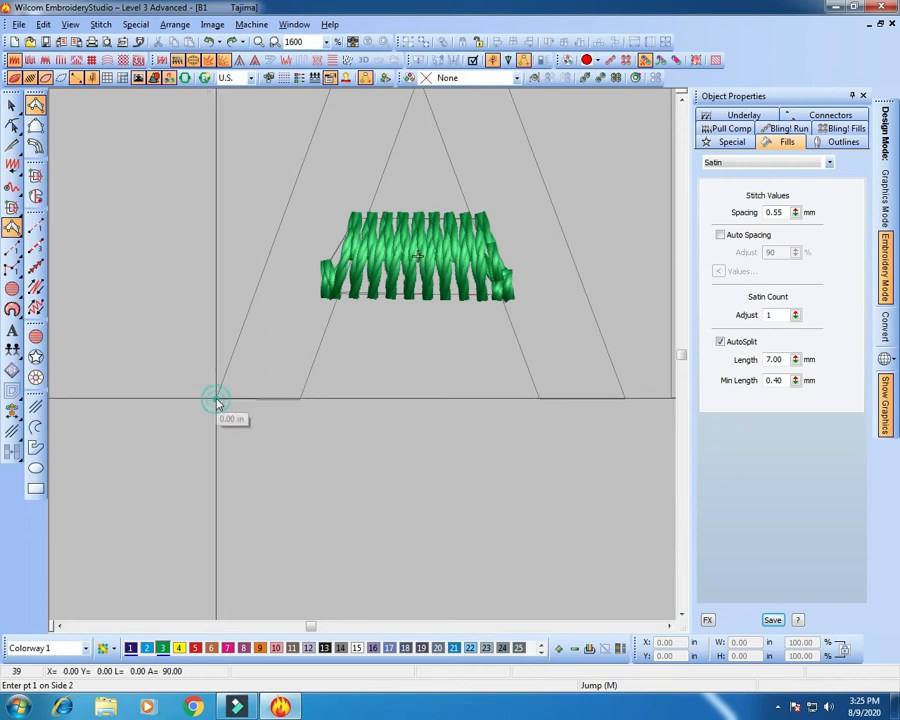
left_click(300, 400)
scroll(388, 308, "down", 1)
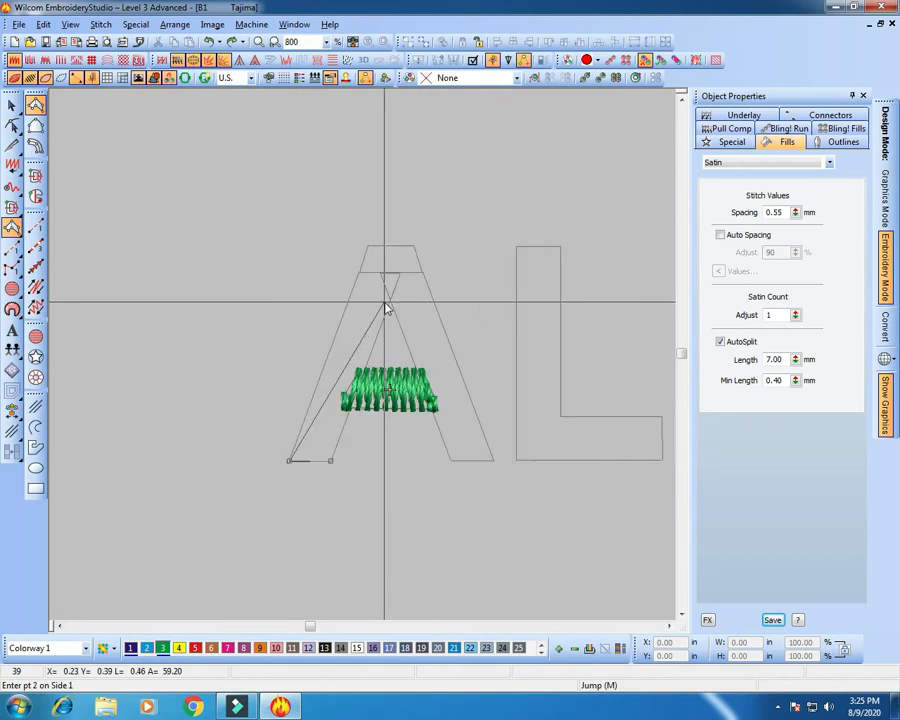
left_click(359, 357)
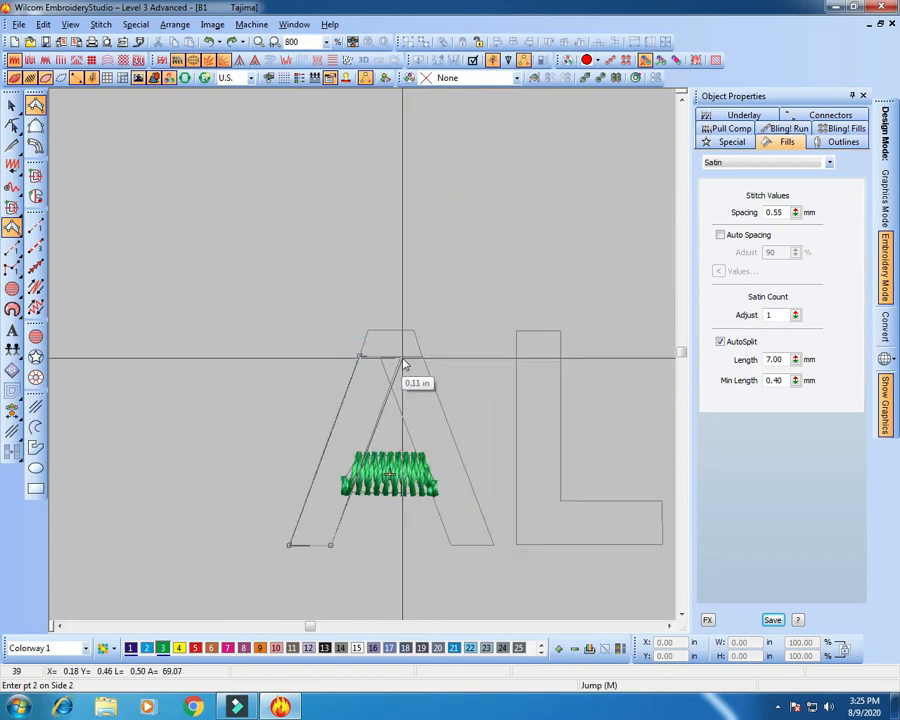
left_click(400, 360)
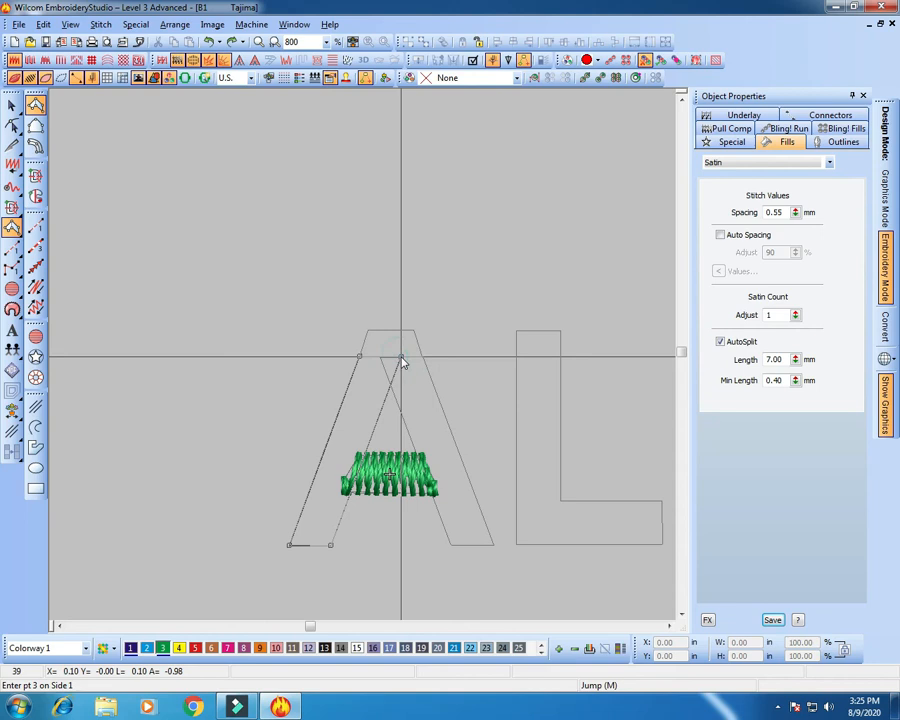
key("Return")
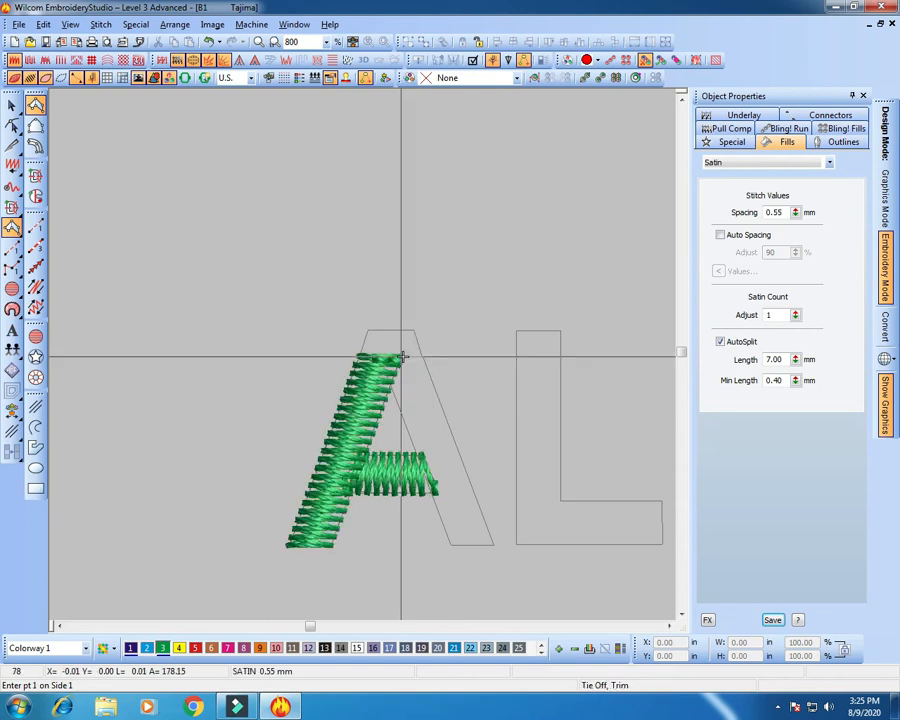
Digitize the cap piece of the first A as a satin column with Input A, following its trapezoid outline.
scroll(401, 357, "up", 1)
left_click(374, 305)
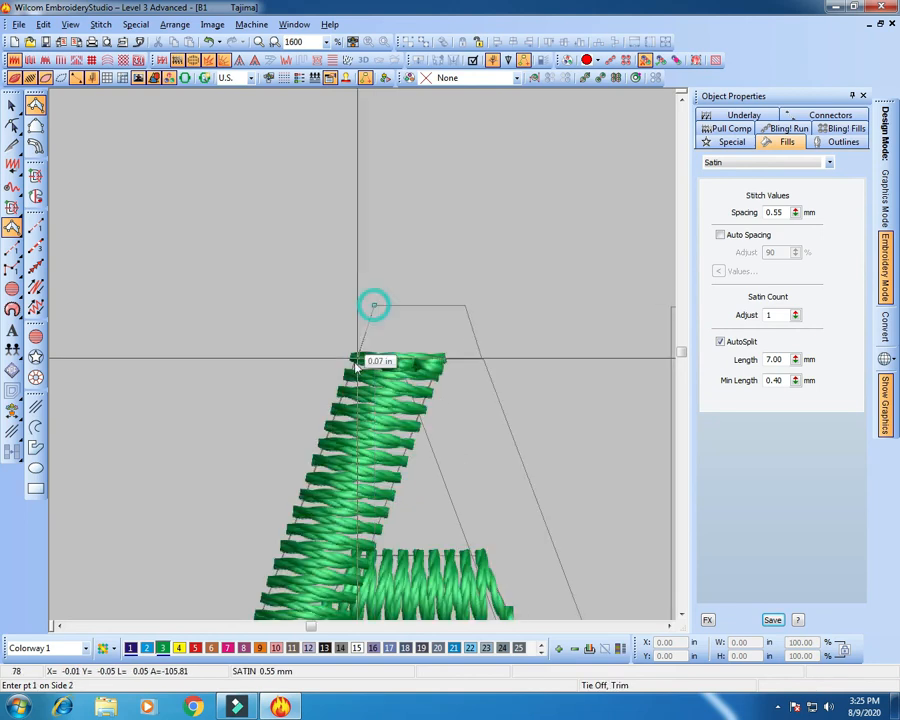
left_click(466, 305)
left_click(484, 362)
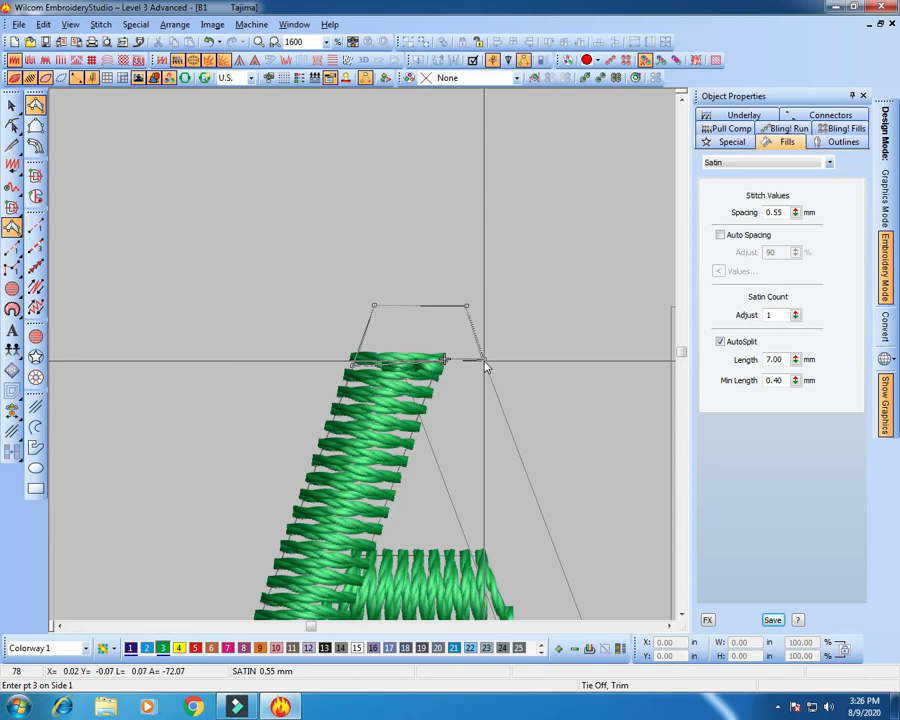
left_click(484, 364)
key("Return")
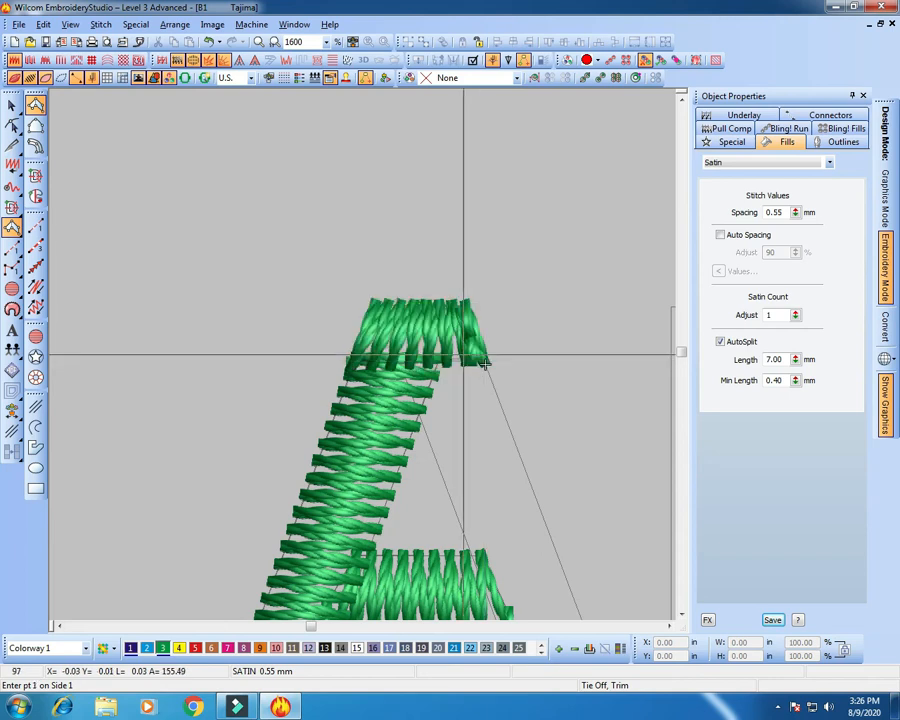
Digitize the right leg of the first A as a satin column, from its base up to the cap piece.
scroll(463, 354, "down", 3)
key("shift+z")
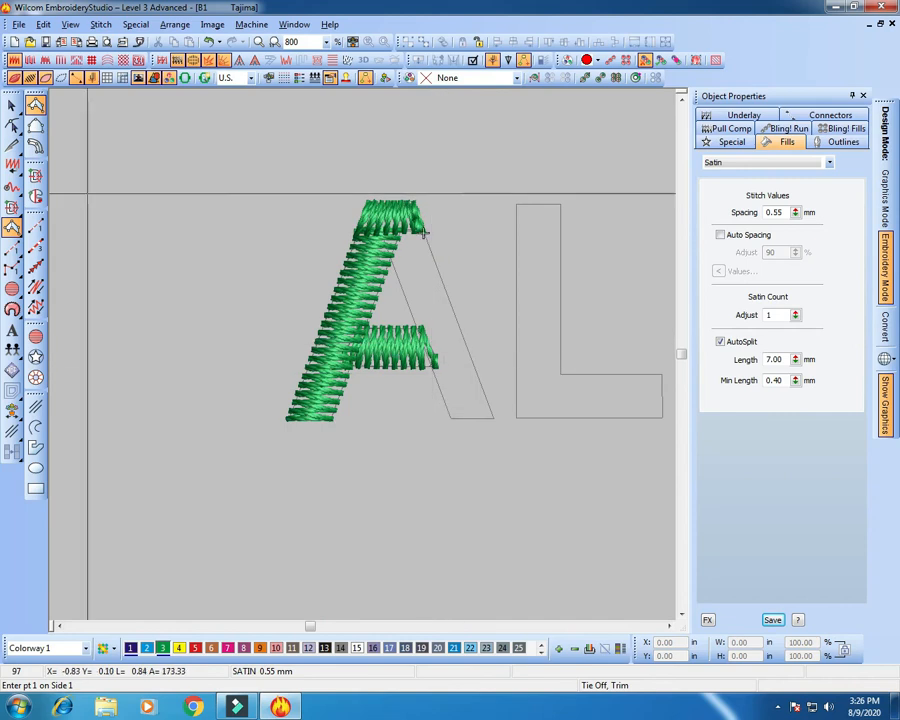
left_click(494, 418)
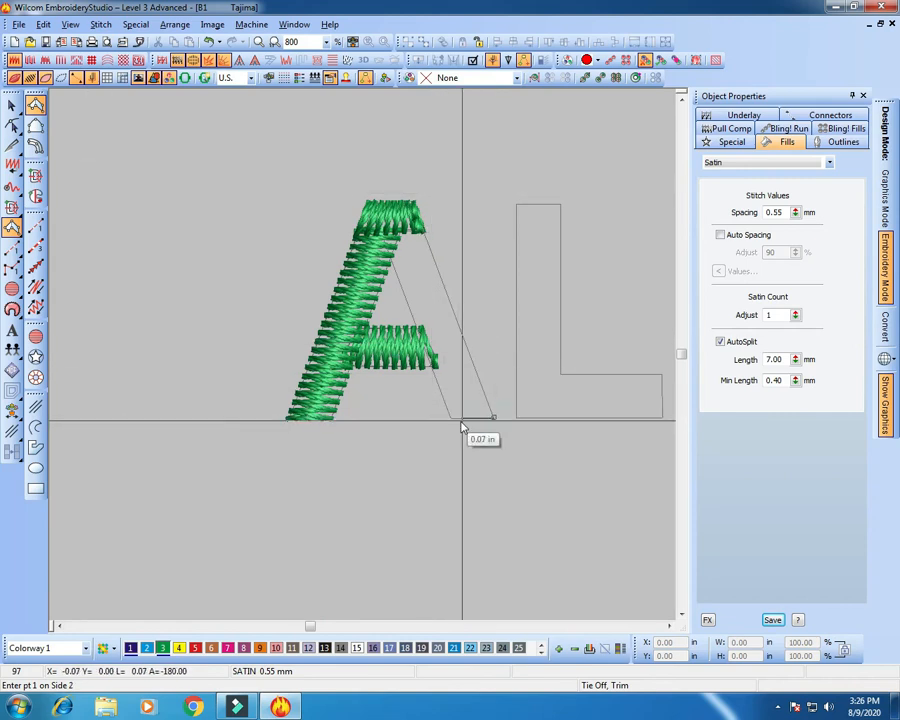
left_click(451, 418)
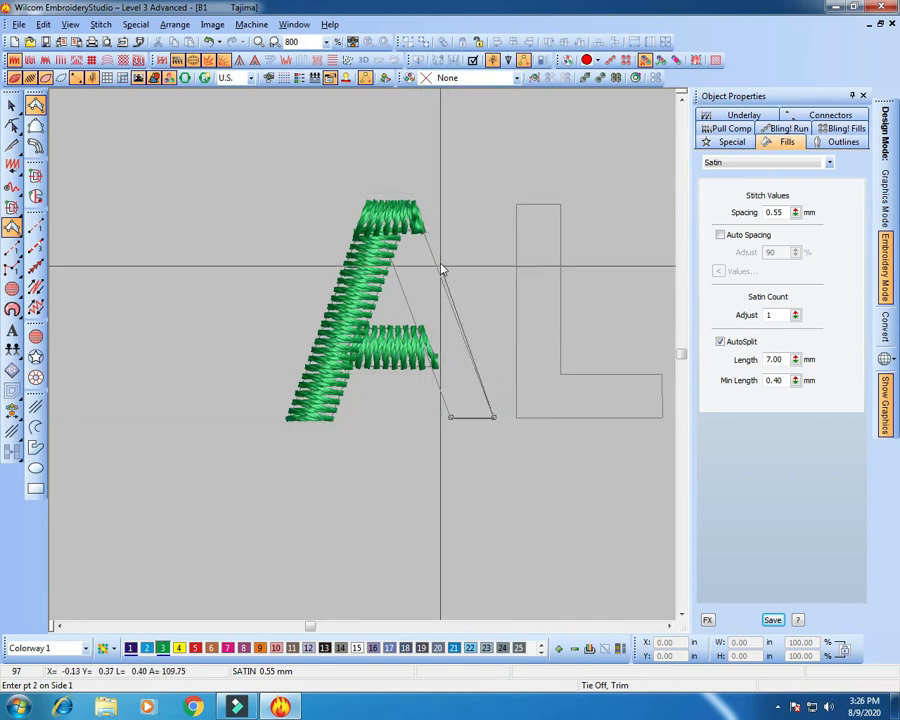
left_click(379, 234)
key("Return")
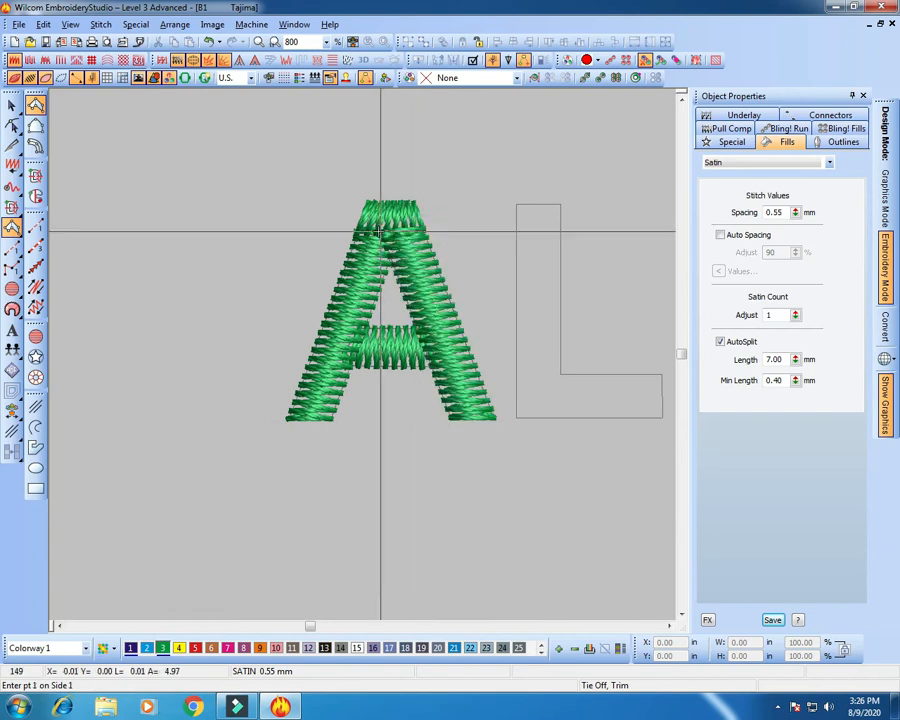
Select all satin pieces of the first A together to review the finished letter, and clear the selection.
key("shift+z")
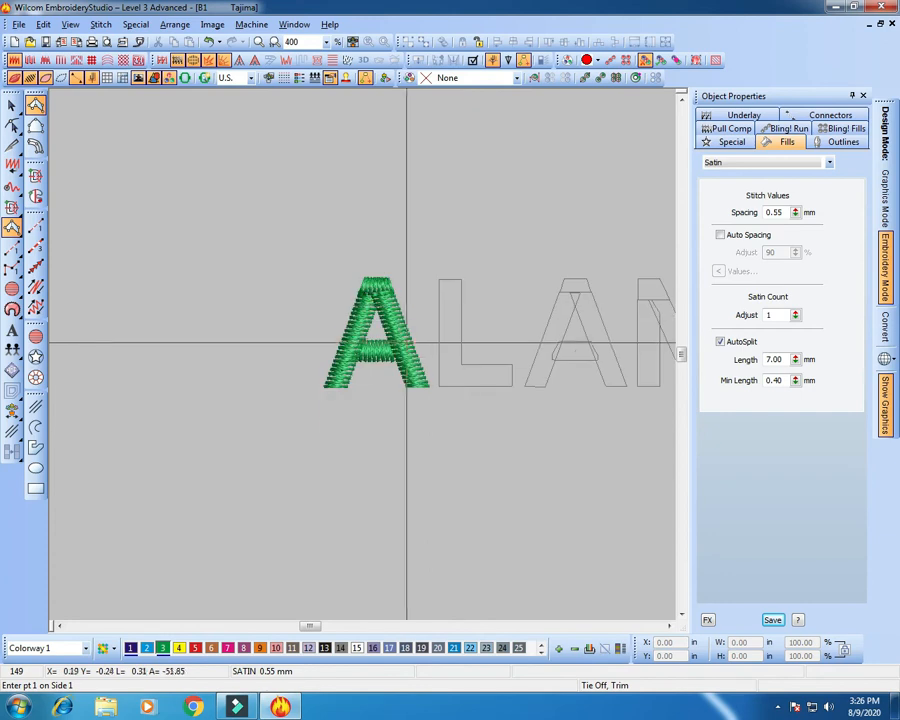
key("Escape")
left_click(272, 252)
left_click_drag(433, 455, 446, 480)
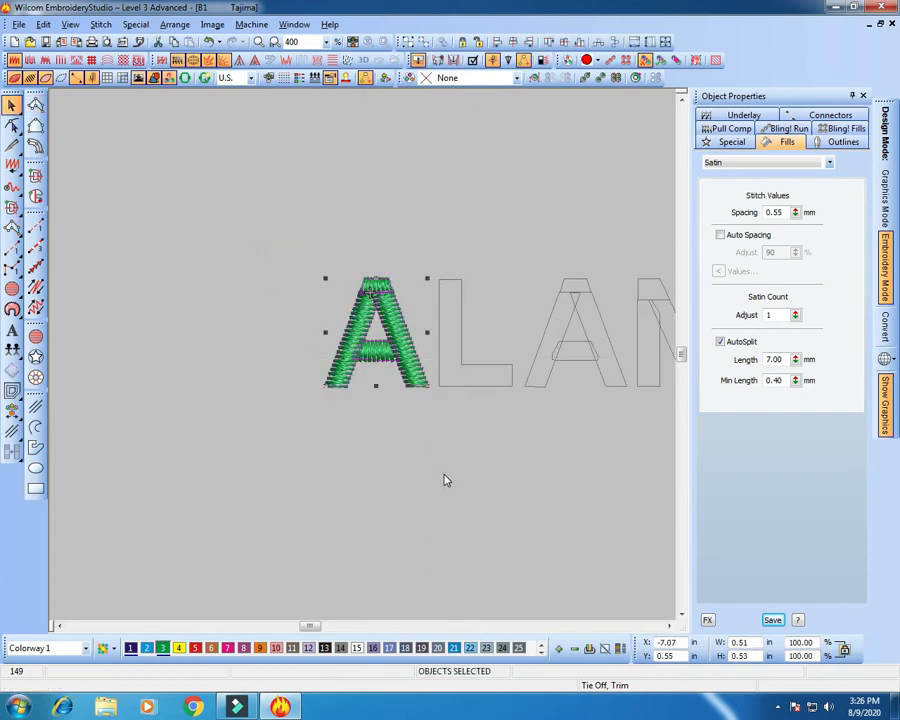
left_click(446, 480)
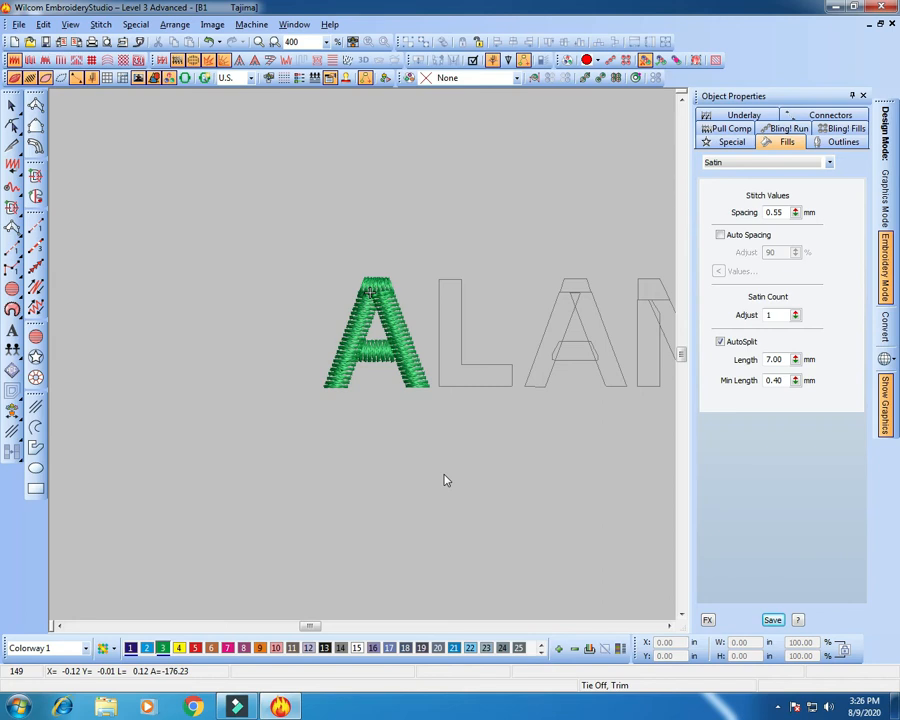
Inspect the control points of the first A's right leg with Reshape Object, and leave the shape as it is.
key("z")
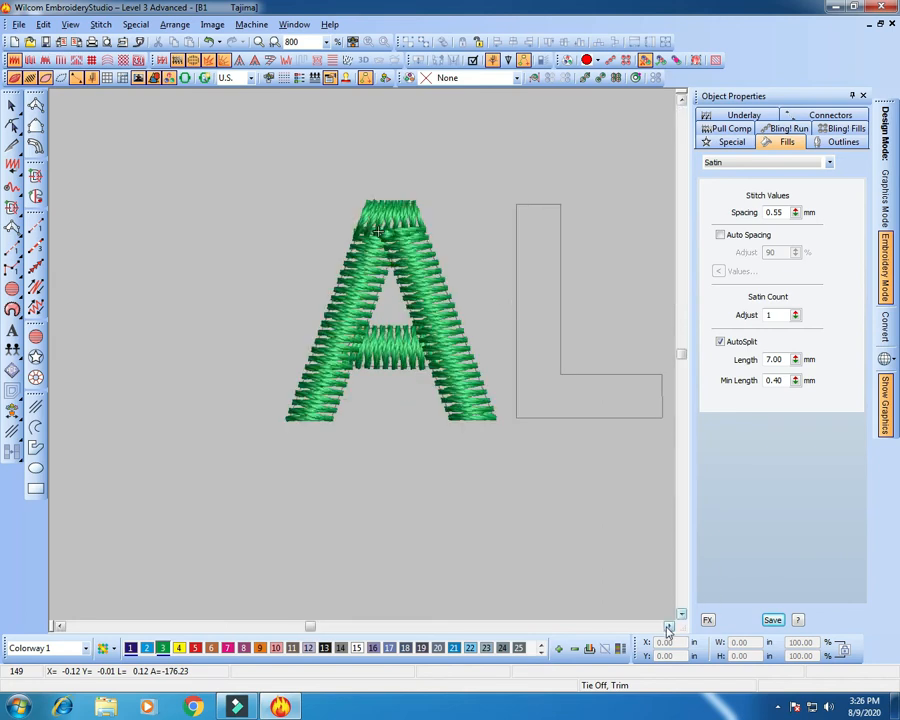
left_click(668, 626)
left_click(668, 626)
left_click(668, 626)
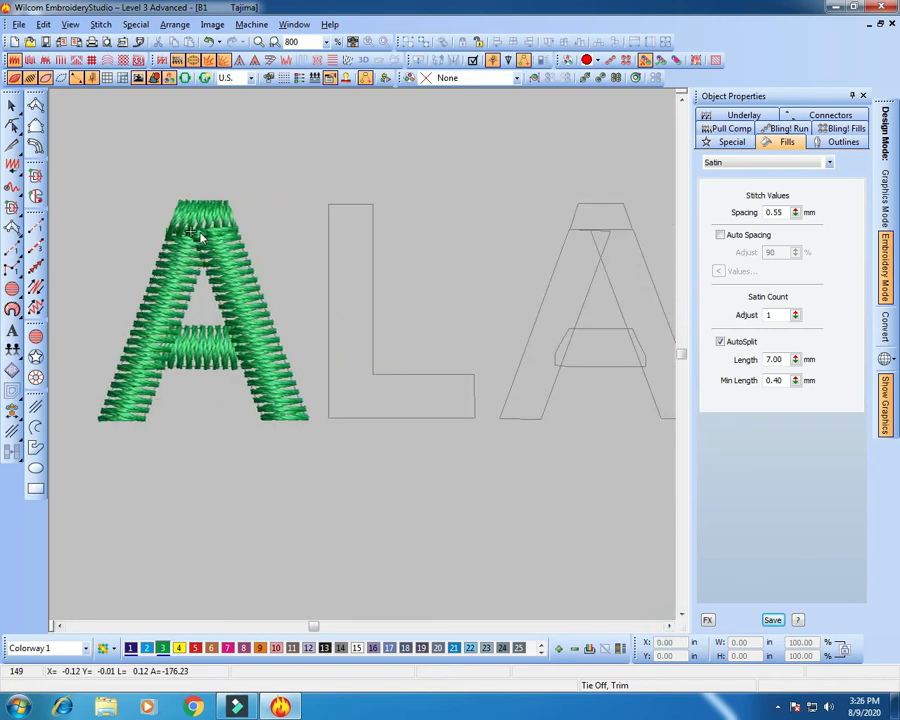
left_click(252, 276)
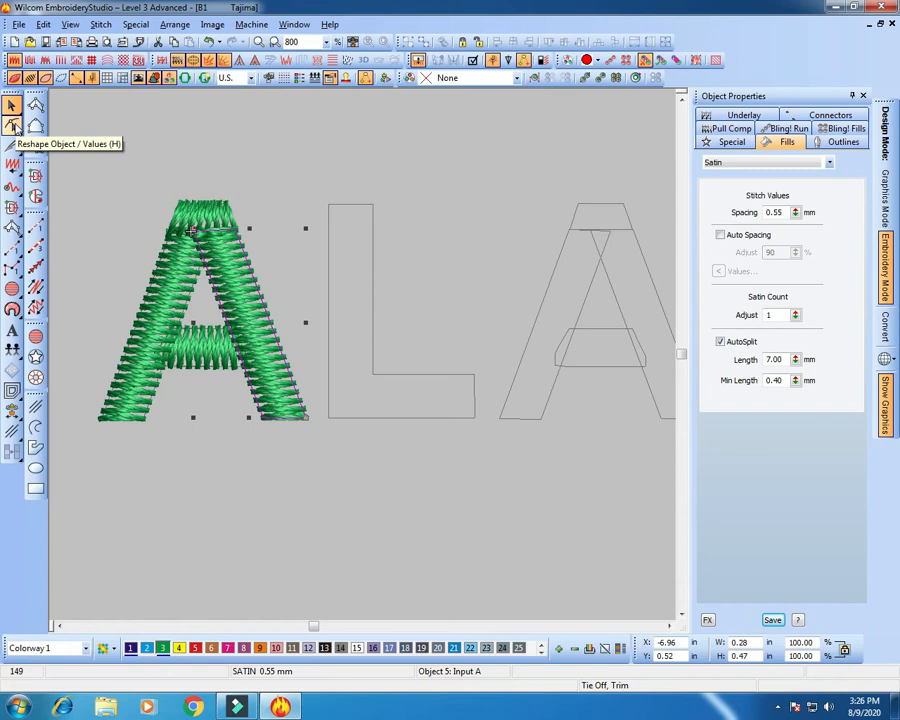
left_click(12, 125)
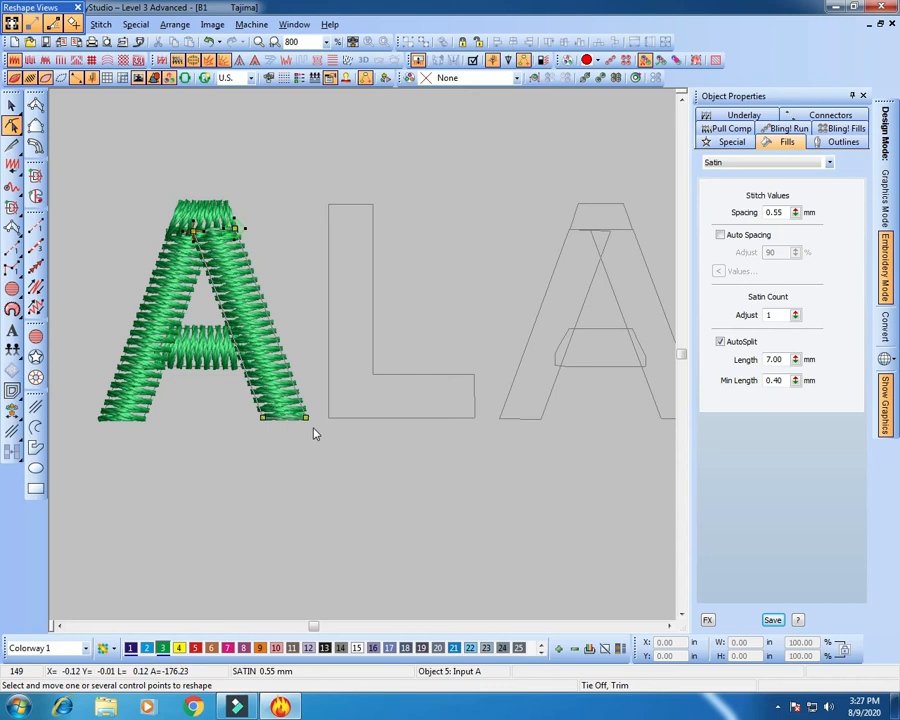
key("Escape")
Digitize the L as one satin column with Input A, from the foot's open end around the mitred corner to the stem's upper end.
left_click(35, 105)
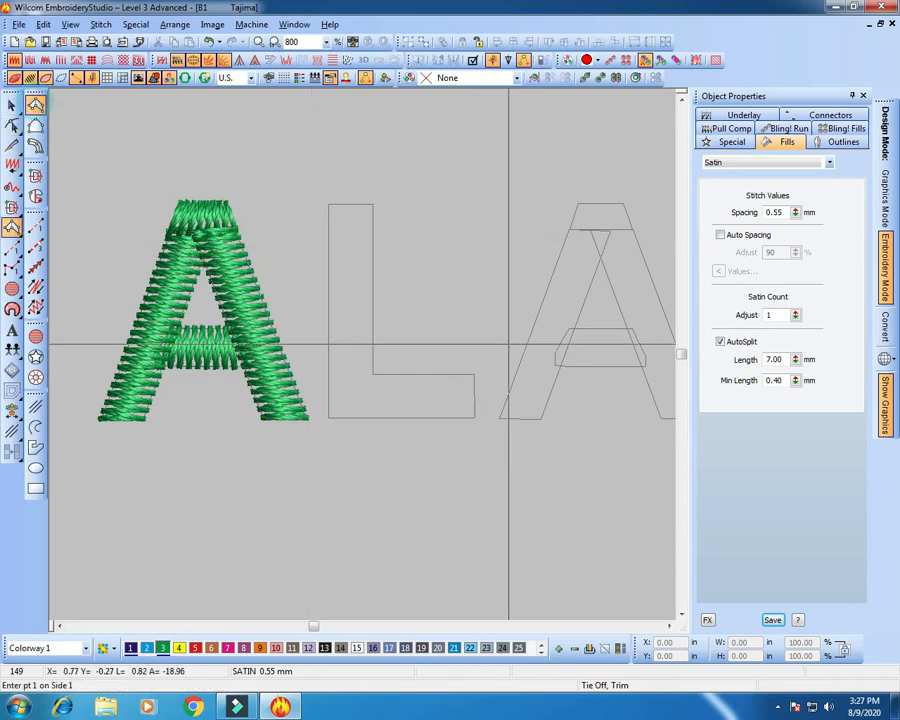
left_click(474, 374)
left_click(474, 419)
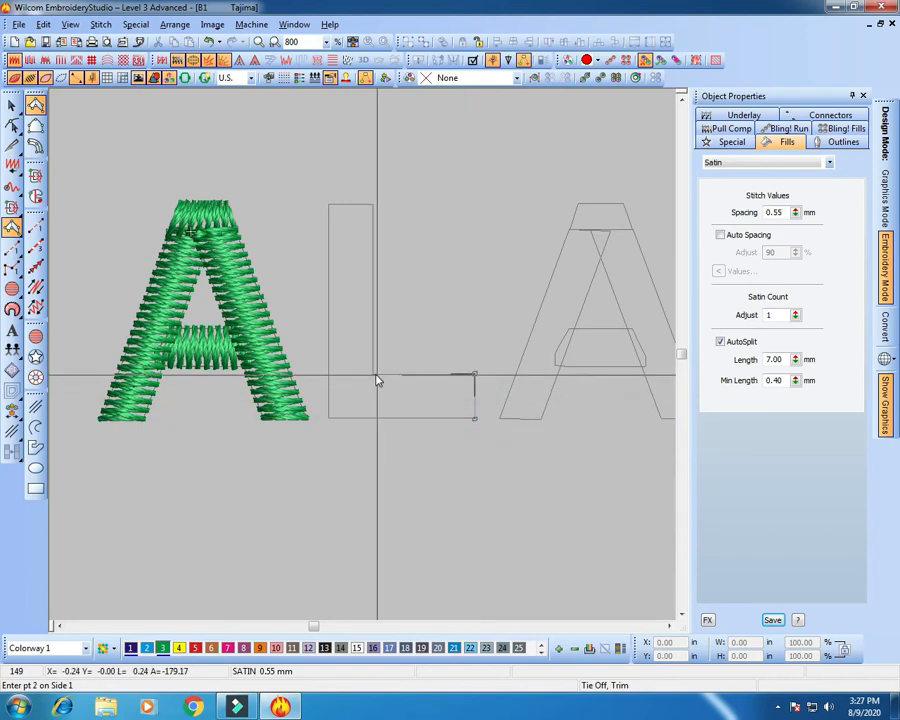
left_click(372, 374)
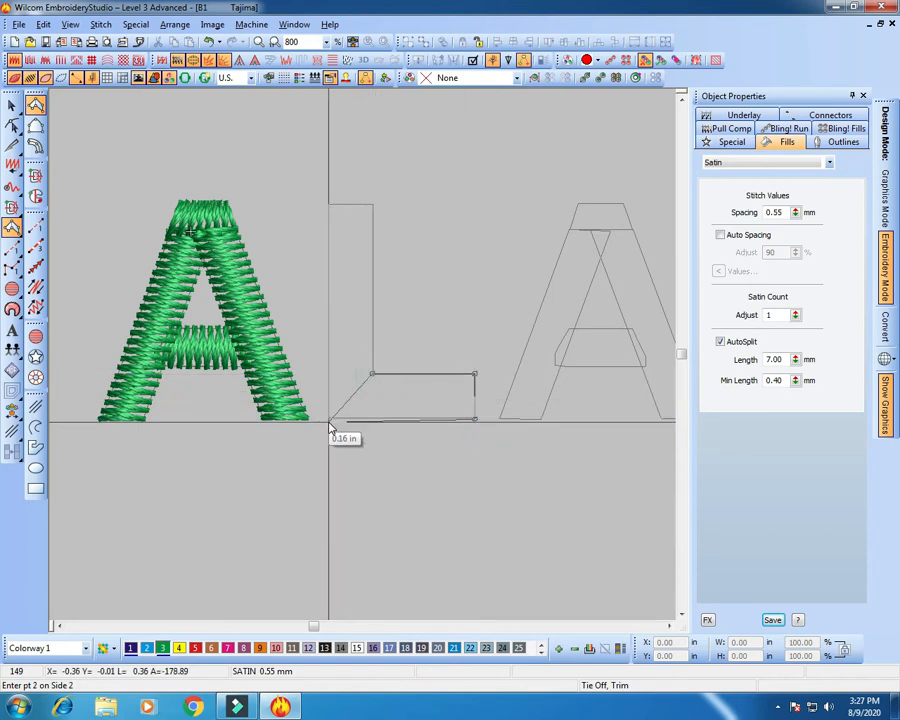
left_click(327, 417)
key("BackSpace")
left_click(330, 418)
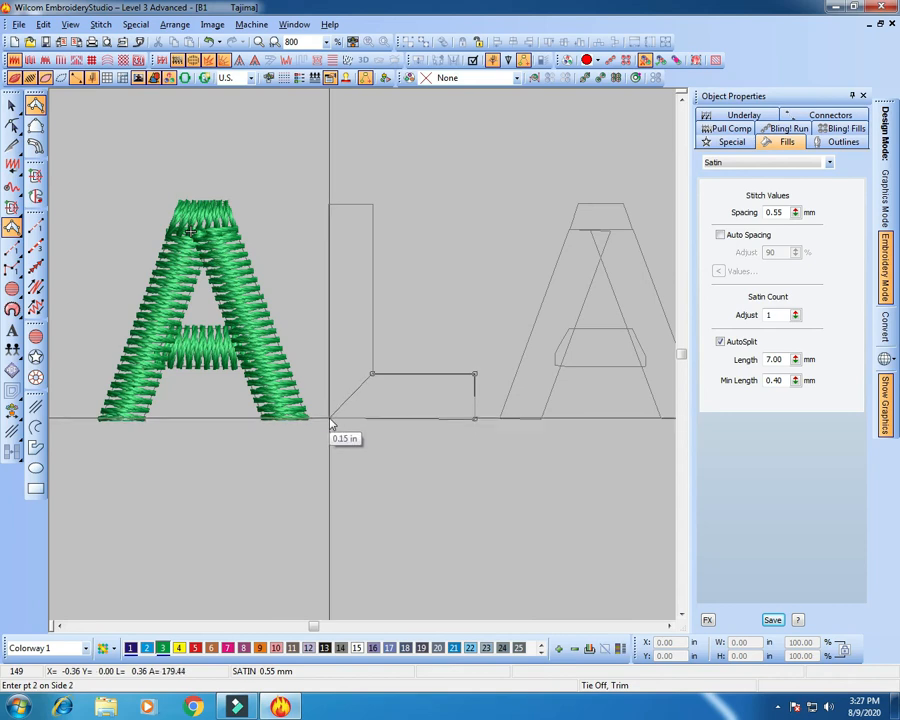
left_click(372, 205)
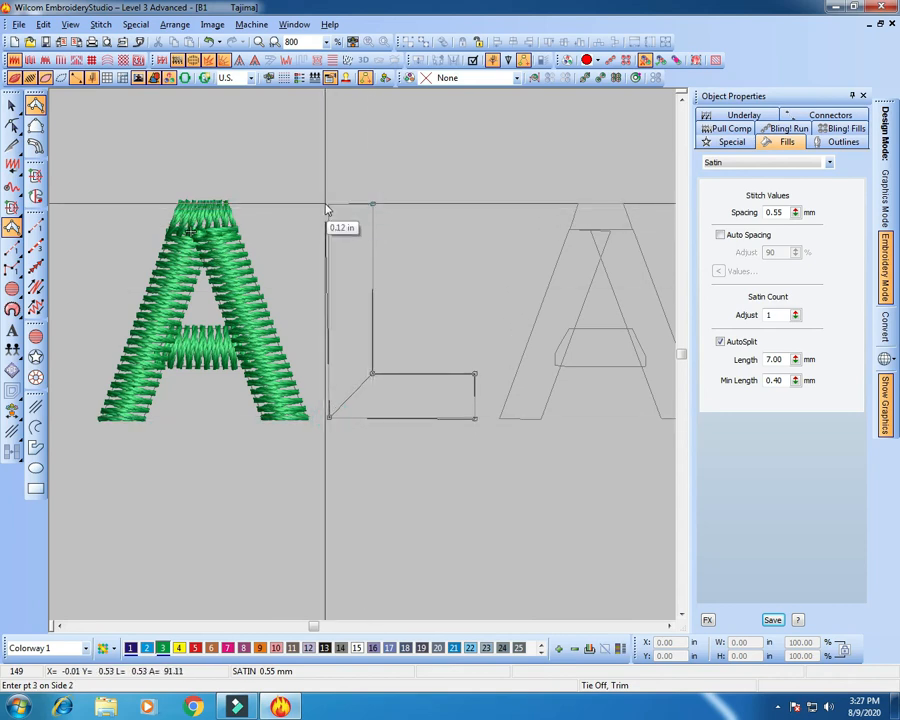
left_click(330, 205)
key("Return")
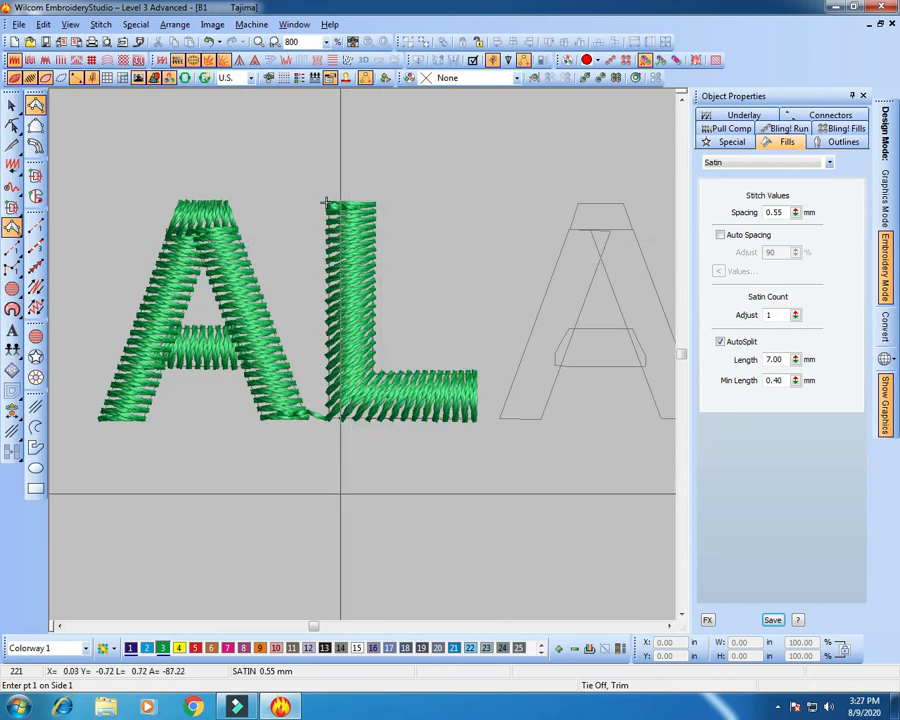
Examine the L's corner stitching and its connection from the A, and select the first A's pieces for comparison.
key("z")
scroll(310, 390, "down", 2)
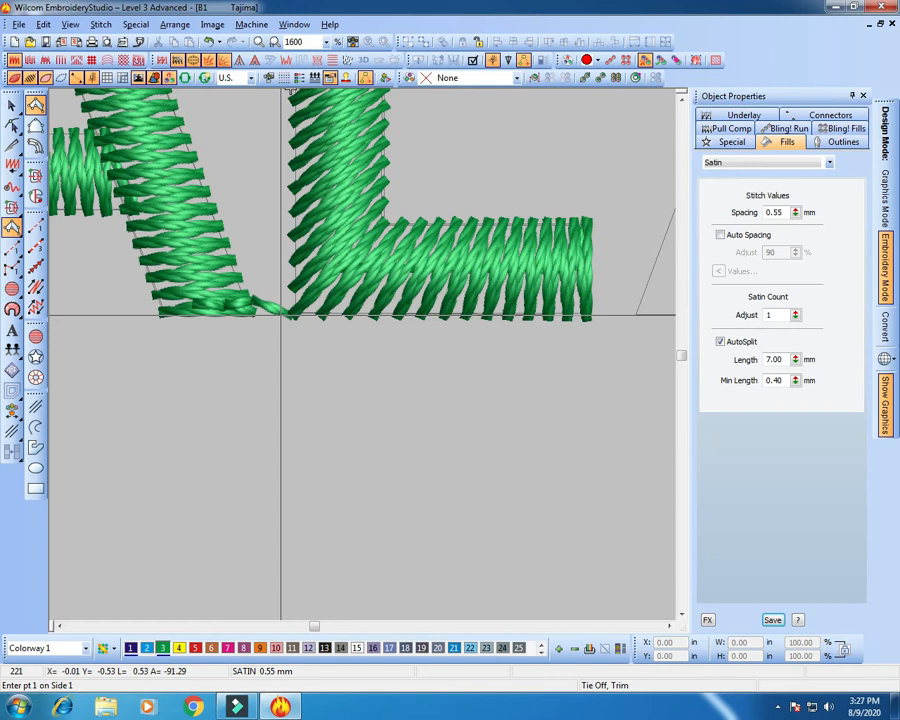
scroll(281, 315, "up", 2)
key("shift+z")
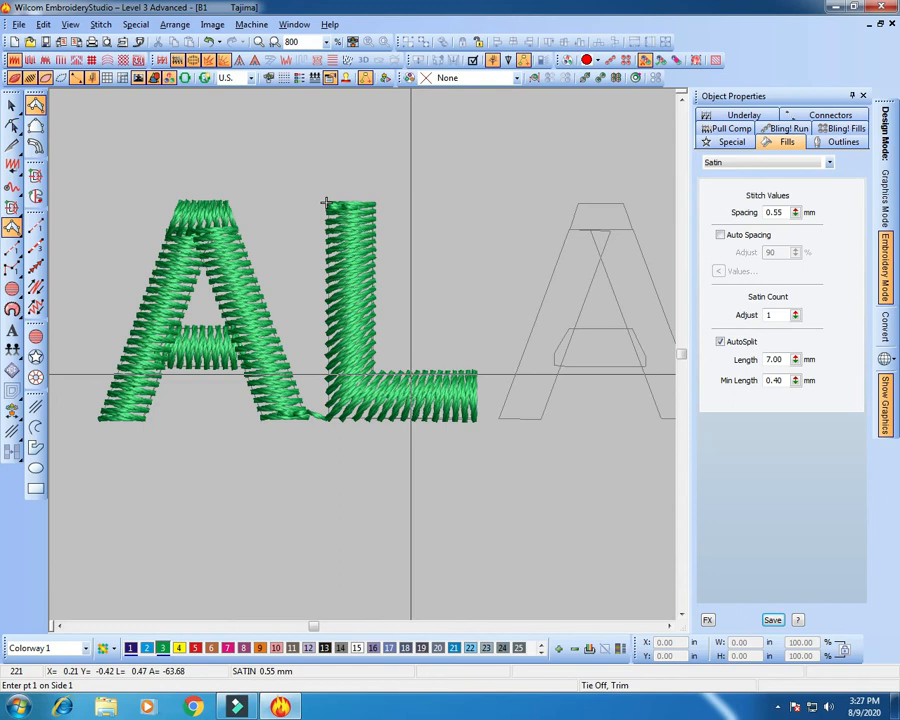
left_click(501, 411)
key("BackSpace")
key("Escape")
key("shift+z")
left_click_drag(119, 238, 272, 432)
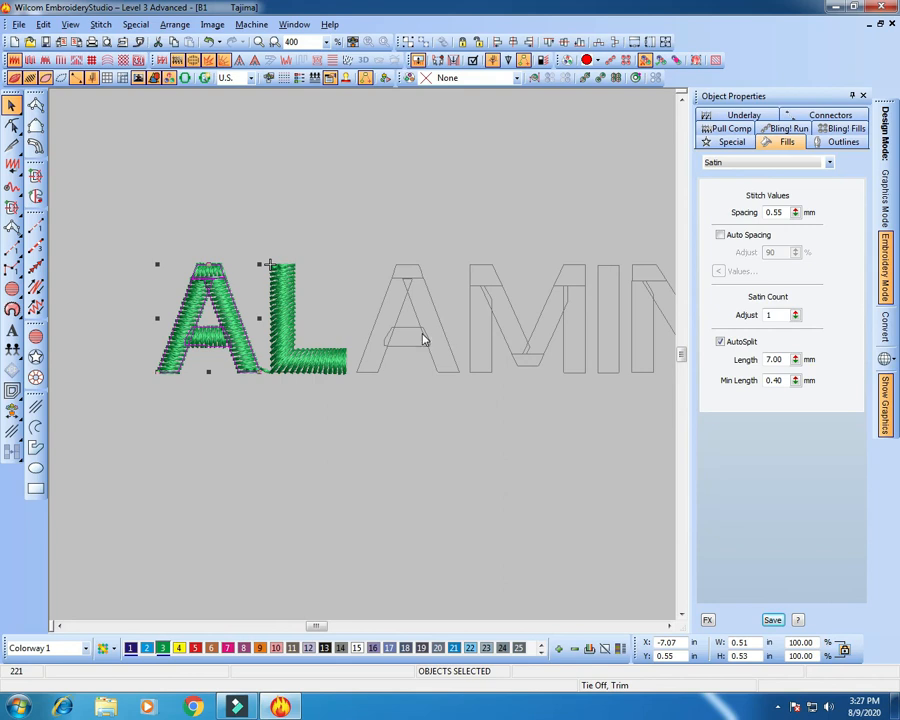
Digitize the crossbar of the second A as a satin column with Input A, following its outline with the angled ends.
left_click(35, 104)
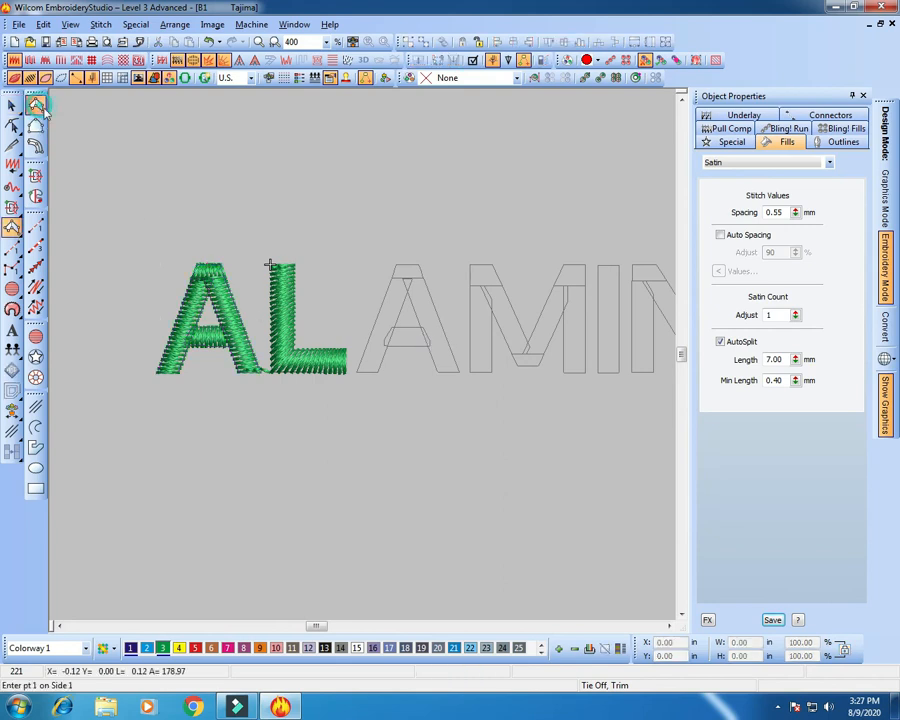
key("z")
key("z")
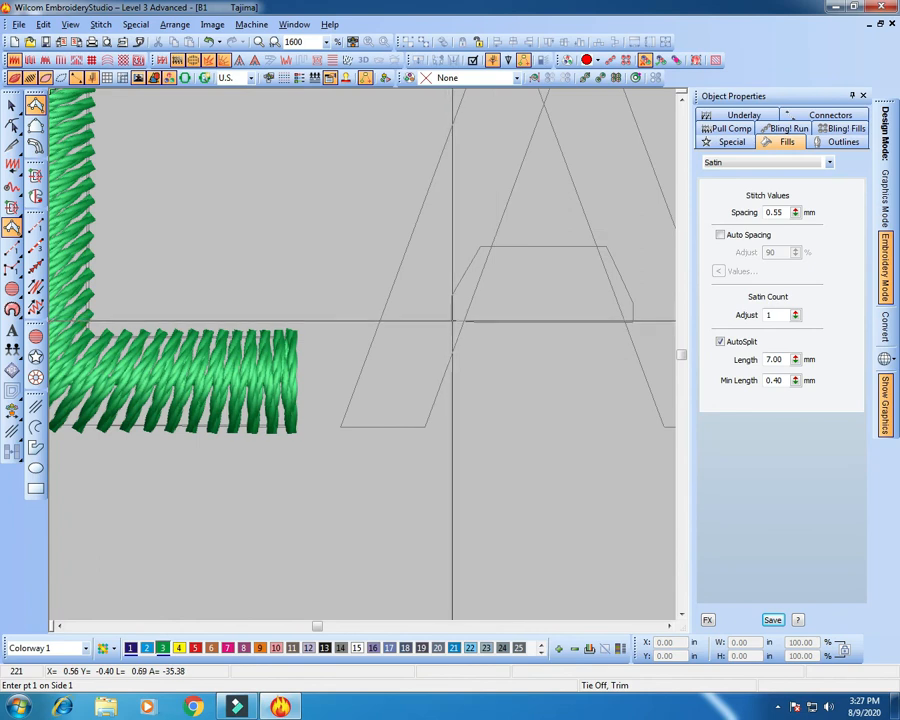
left_click(451, 319)
left_click(451, 296)
left_click(466, 320)
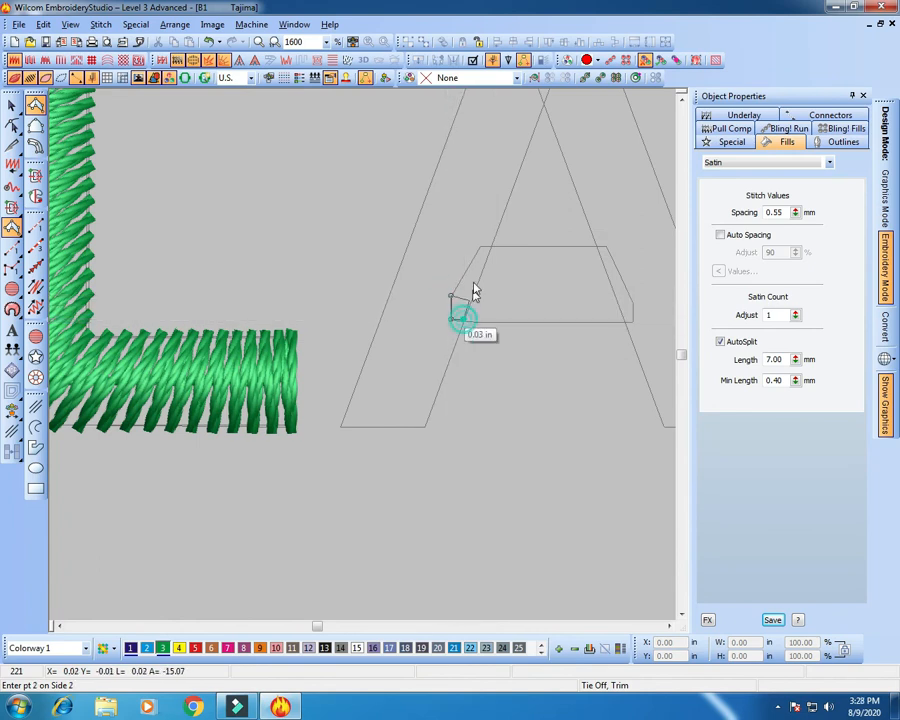
left_click(480, 249)
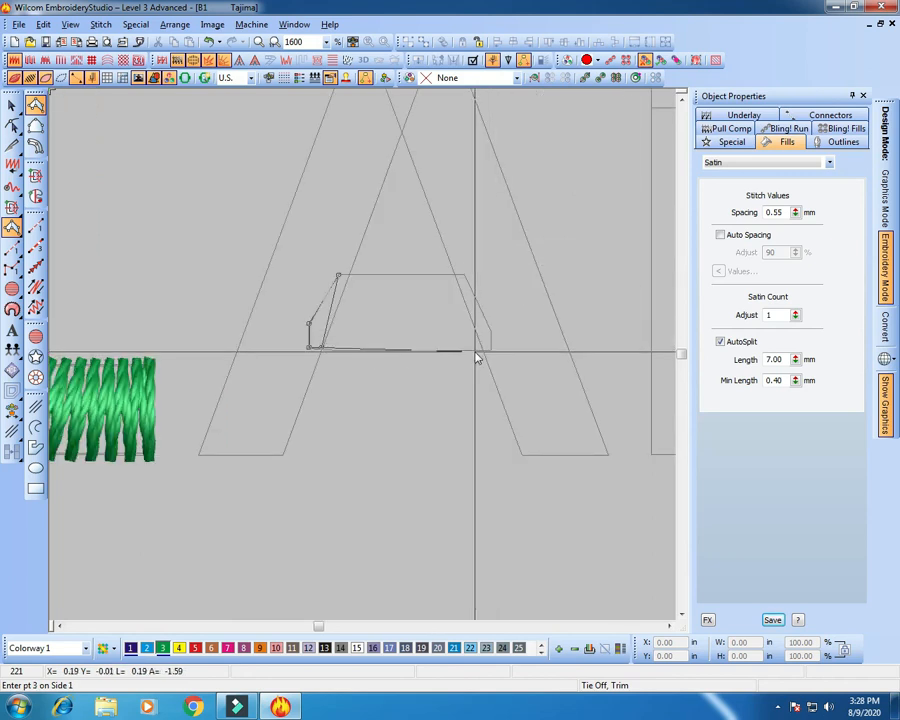
left_click(477, 347)
left_click(463, 274)
left_click(489, 349)
left_click(490, 330)
key("Return")
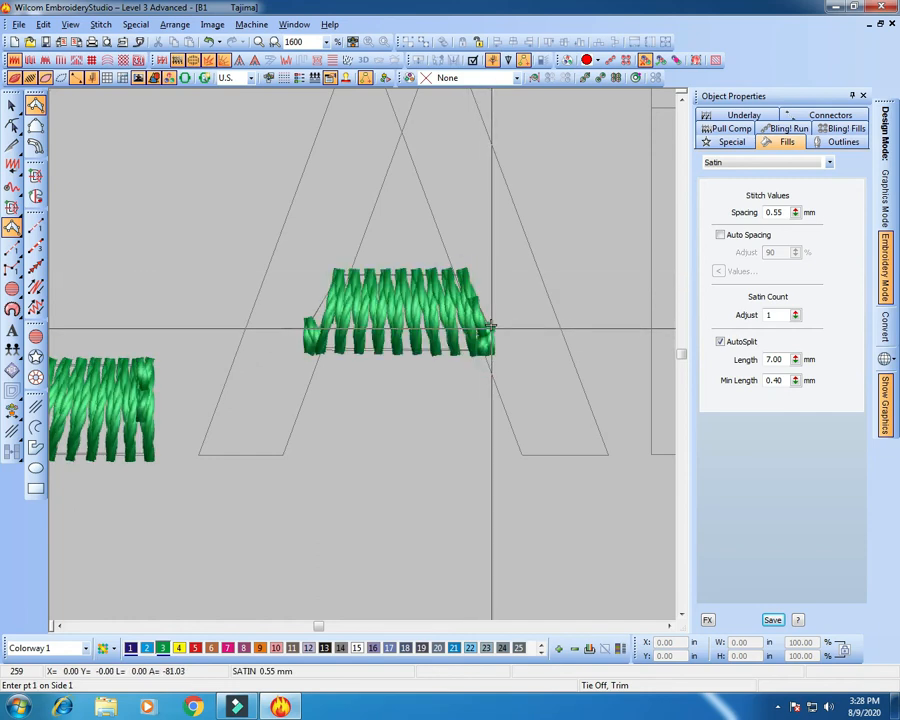
Digitize the left leg of the second A as a satin column, from its base up to the cap line.
key("shift+z")
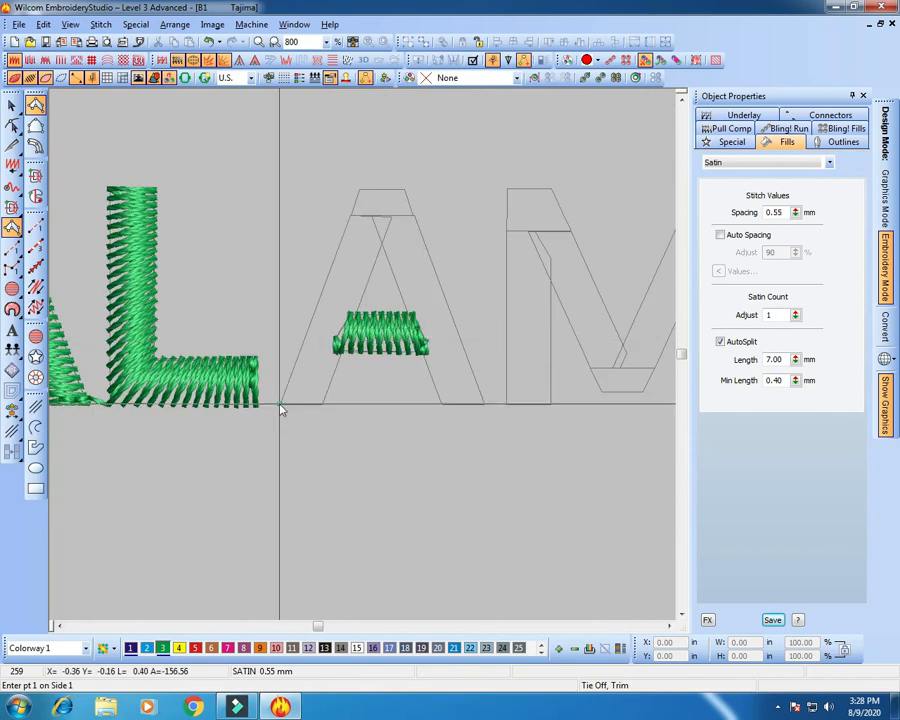
left_click(321, 408)
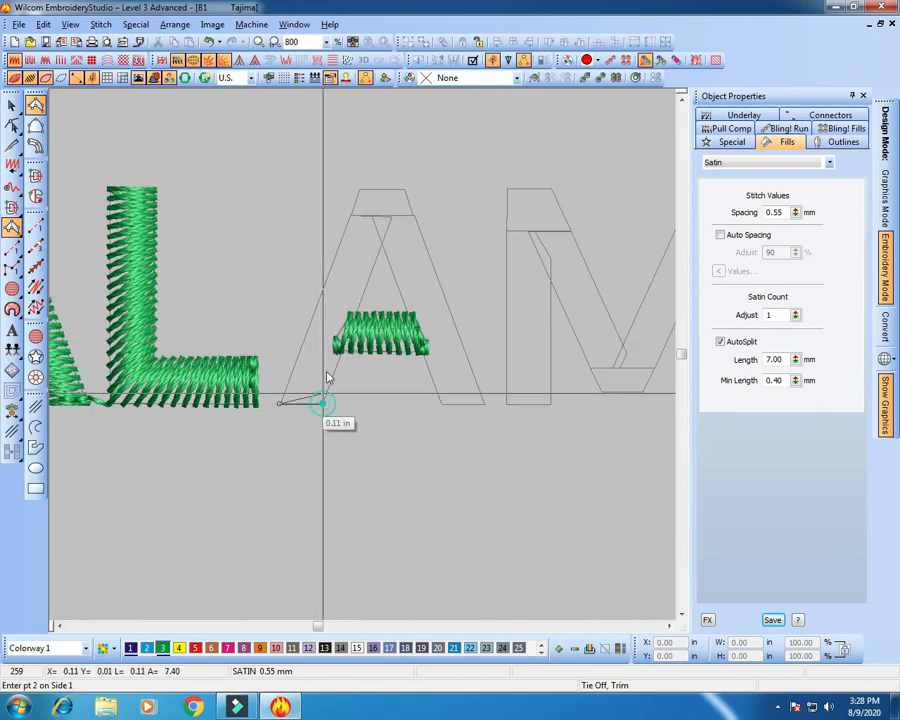
left_click(352, 214)
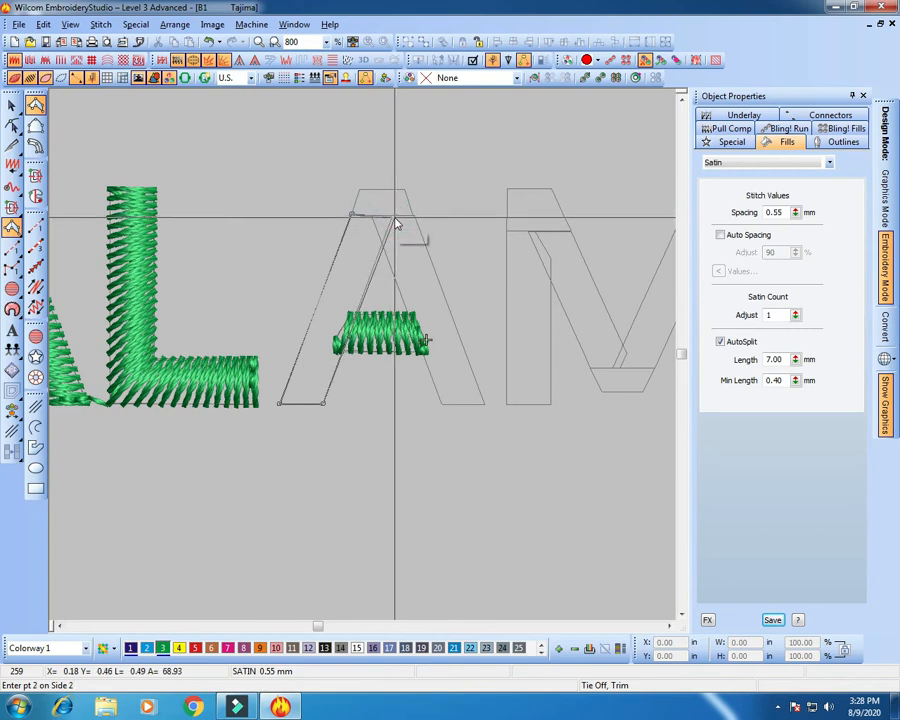
key("Return")
Hide the stitches so only object outlines show, and compare the second A's left leg with the guide.
key("z")
key("z")
key("s")
scroll(348, 312, "up", 1)
key("shift+z")
key("z")
scroll(287, 424, "down", 1)
key("shift+z")
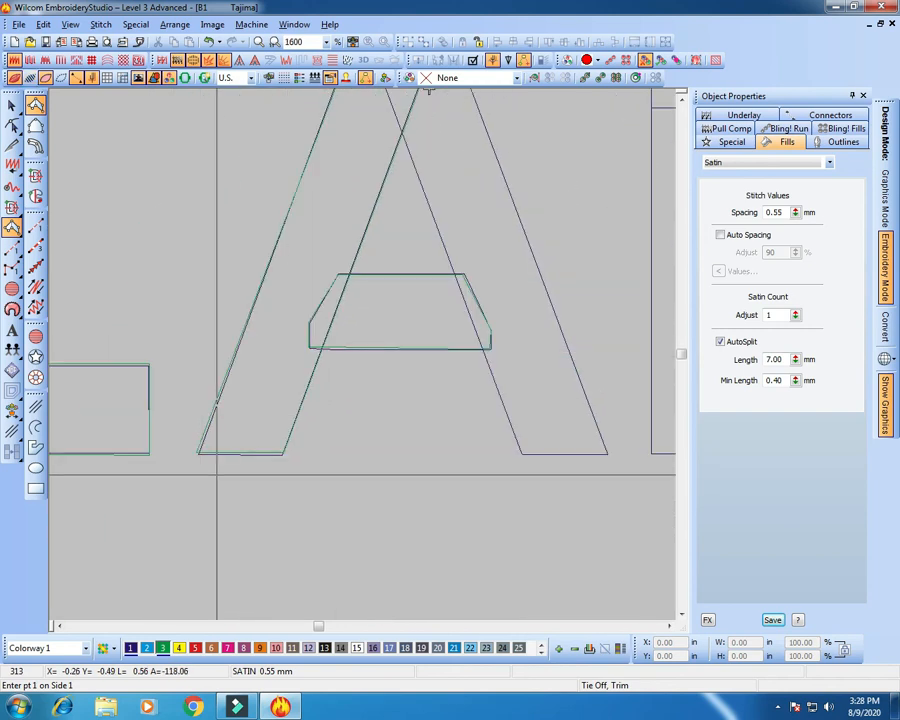
Reshape the top of the second A's left leg, moving its upper corner points down onto the guide's cap line.
key("h")
left_click(197, 452)
left_click(281, 452)
scroll(383, 309, "up", 1)
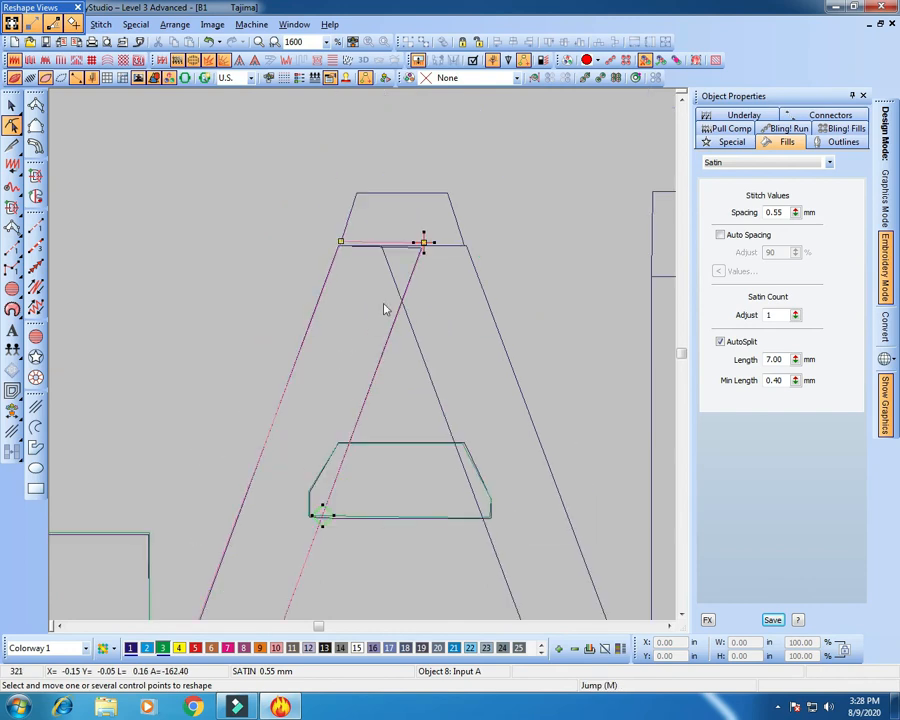
left_click_drag(310, 211, 452, 307)
key("Down")
key("Down")
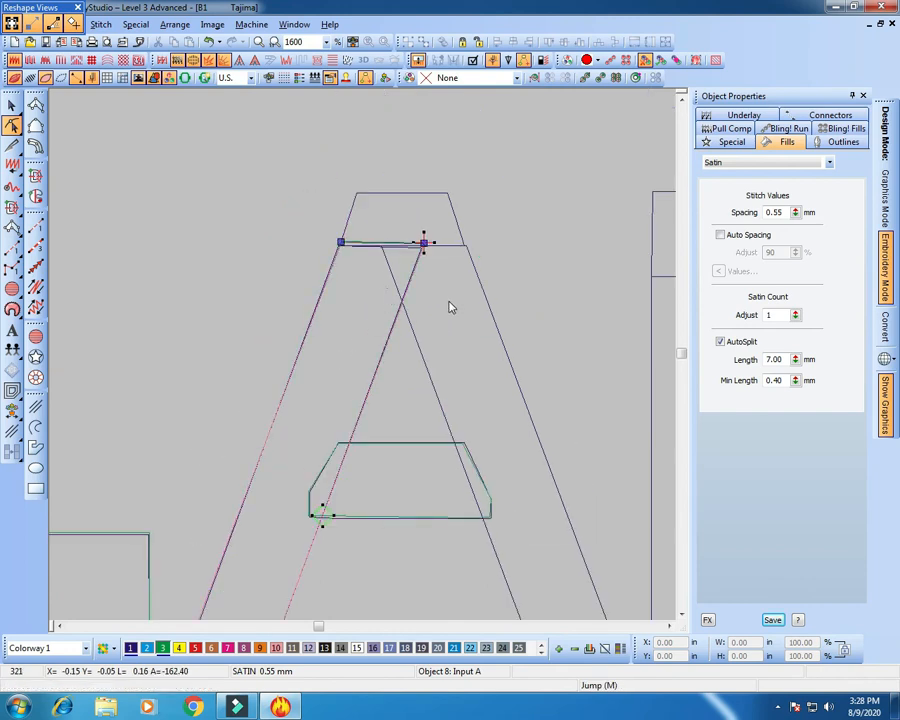
left_click(348, 267)
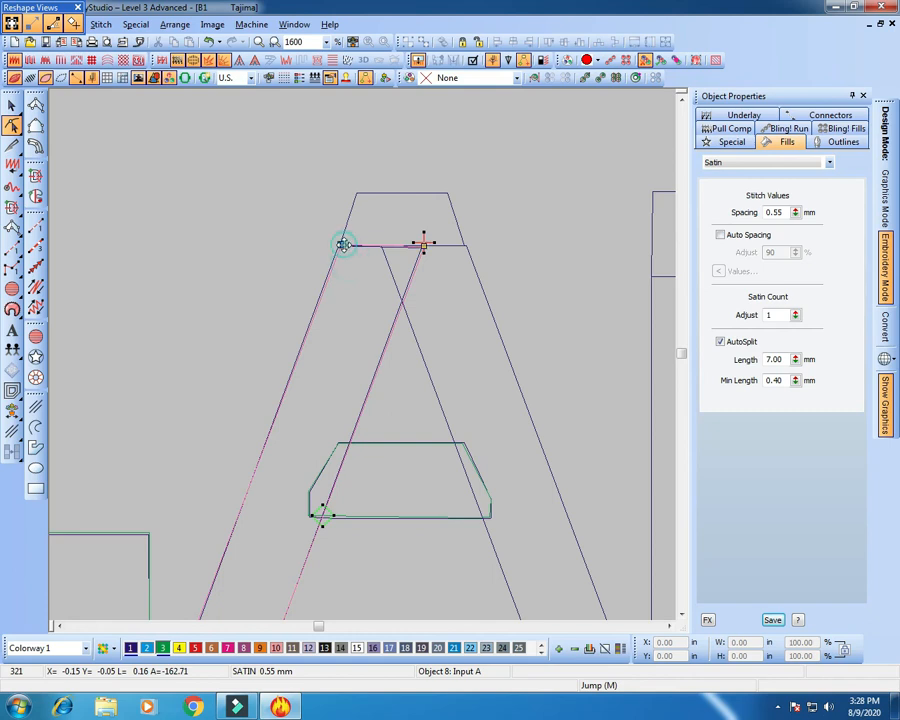
left_click(340, 245)
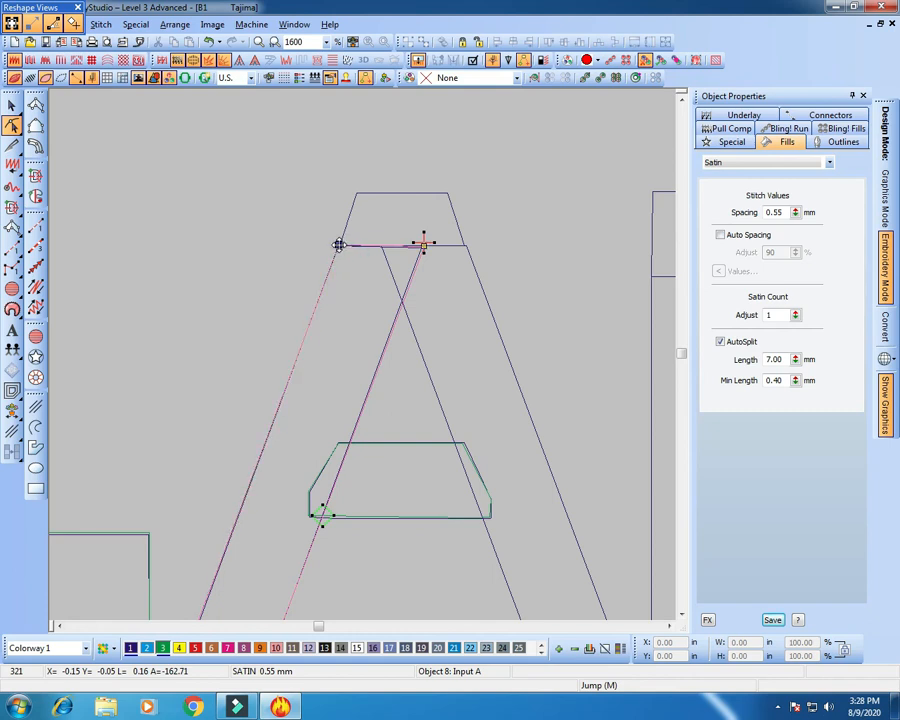
key("s")
key("shift+z")
key("shift+z")
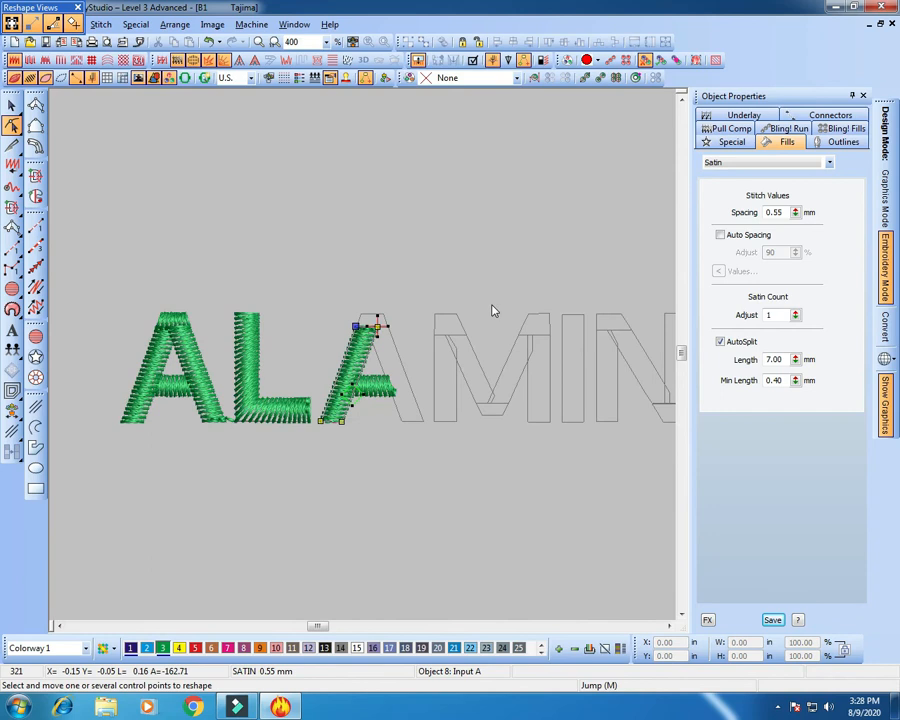
key("Escape")
Hide the stitch function symbols and check the connectors between the letters with the realistic stitch view switched off.
key("z")
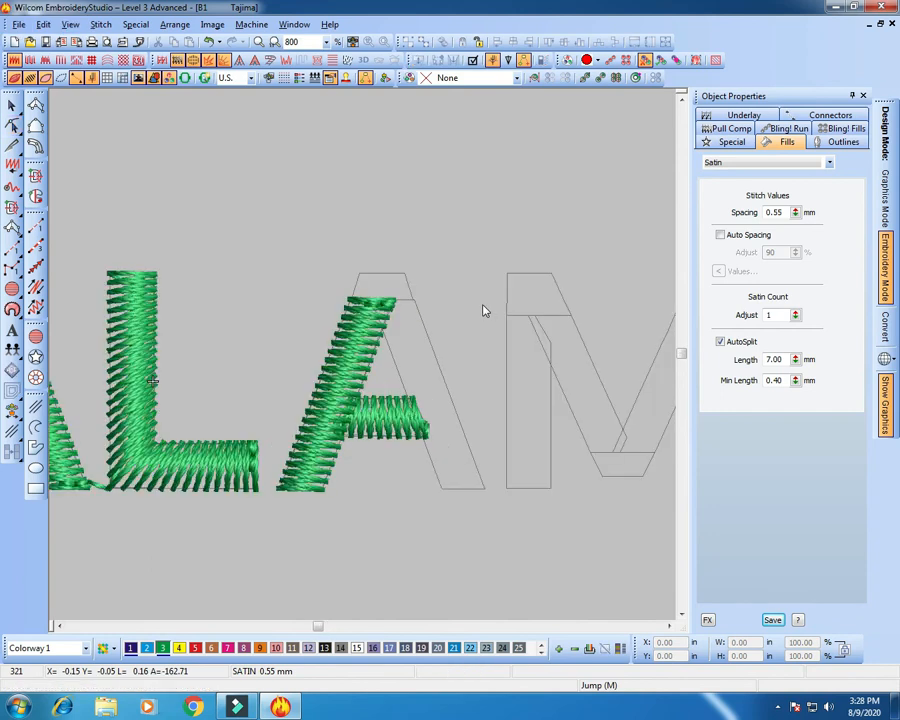
key("t")
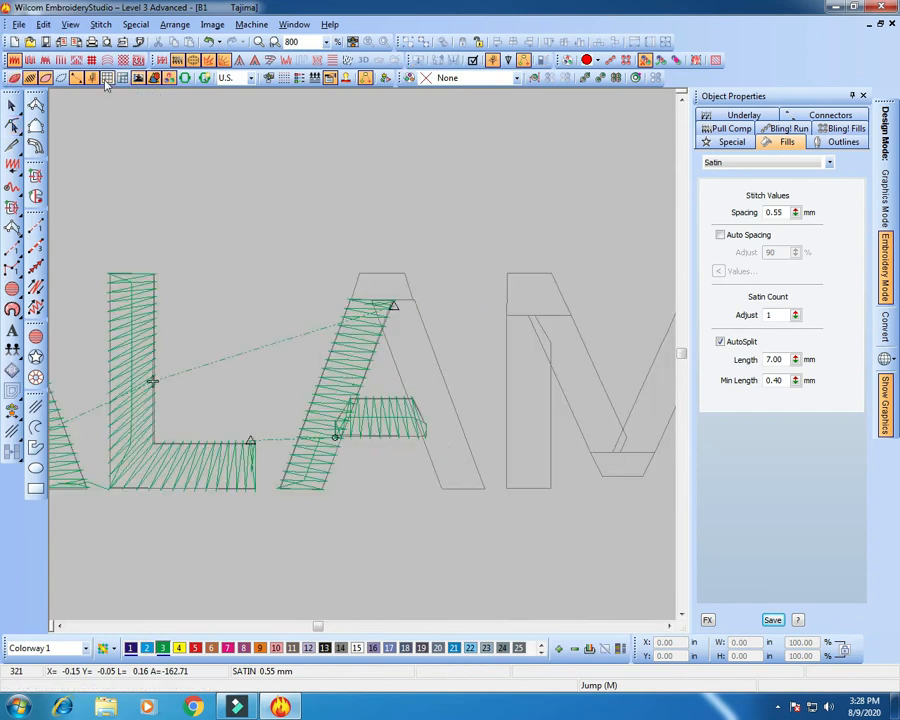
key("shift+z")
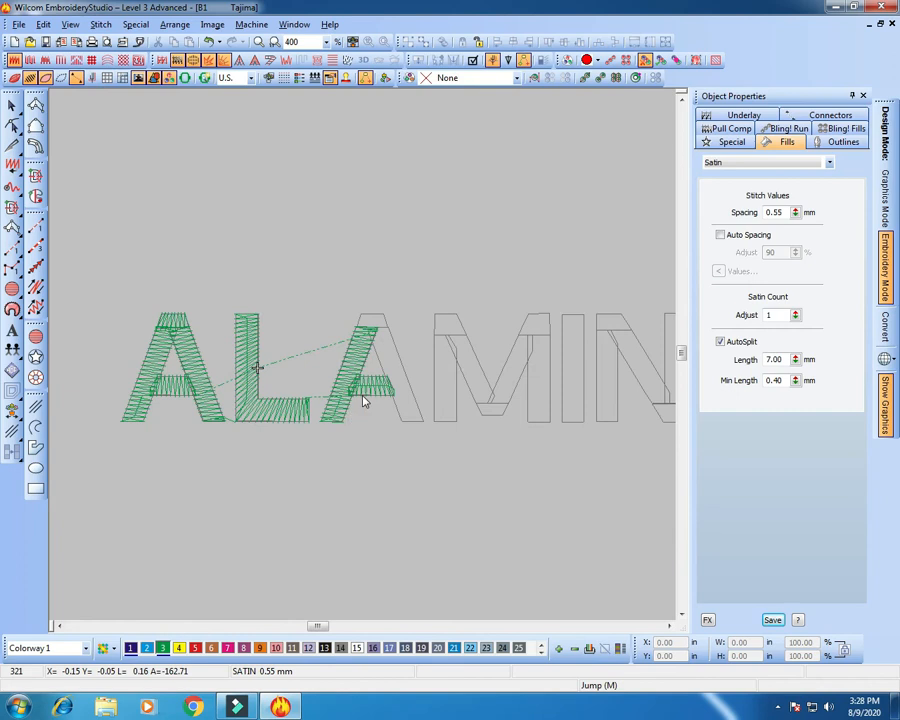
key("t")
key("z")
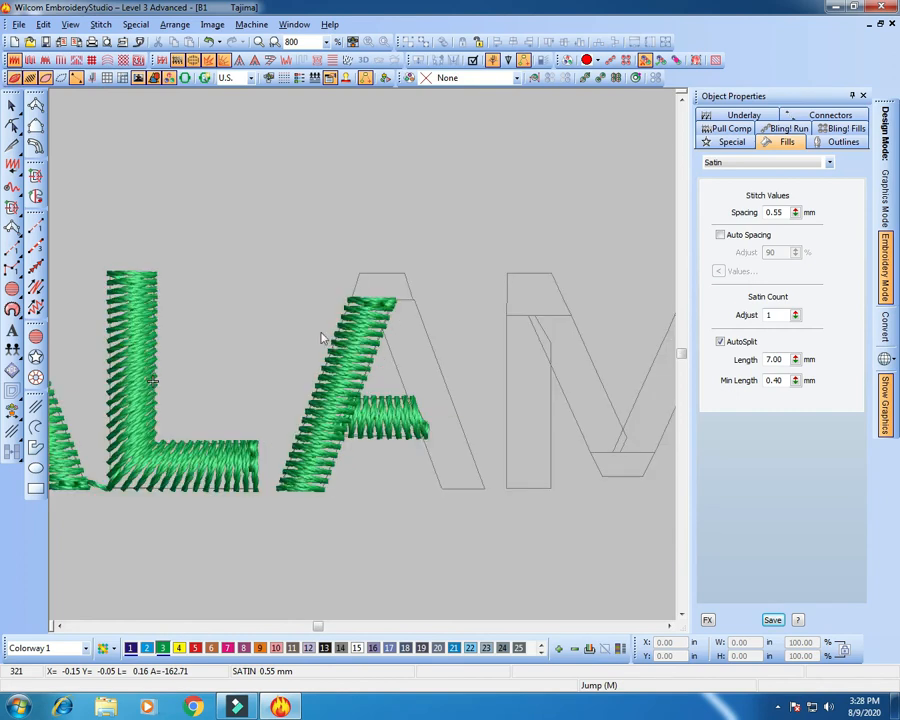
Digitize the cap of the second A as a satin column with Input A, from the cap line up to the narrower top edge.
left_click(35, 104)
key("z")
key("t")
left_click(338, 247)
left_click(464, 246)
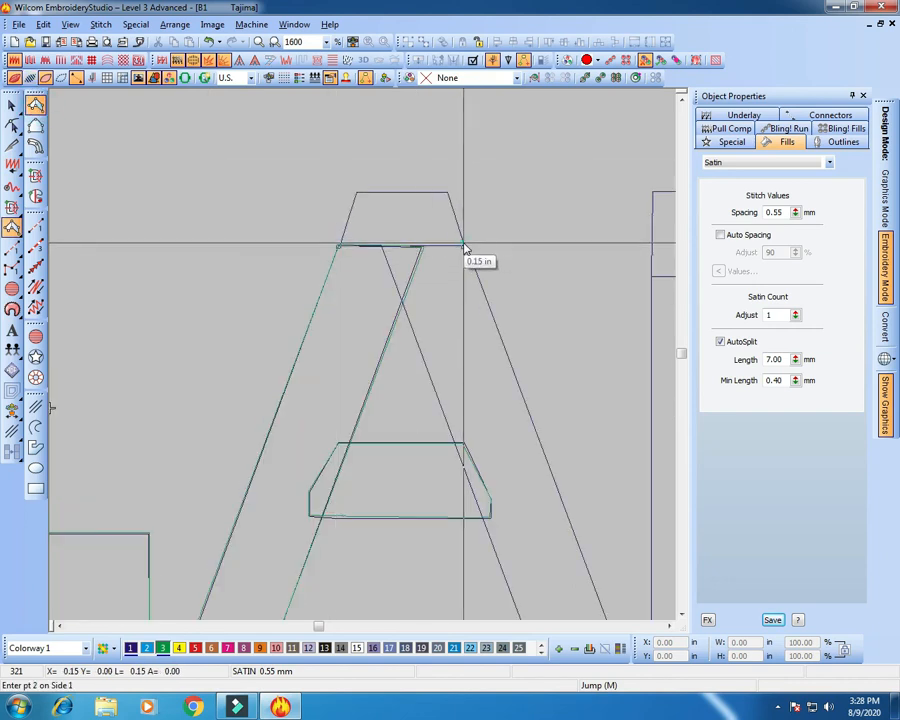
left_click(356, 193)
left_click(447, 193)
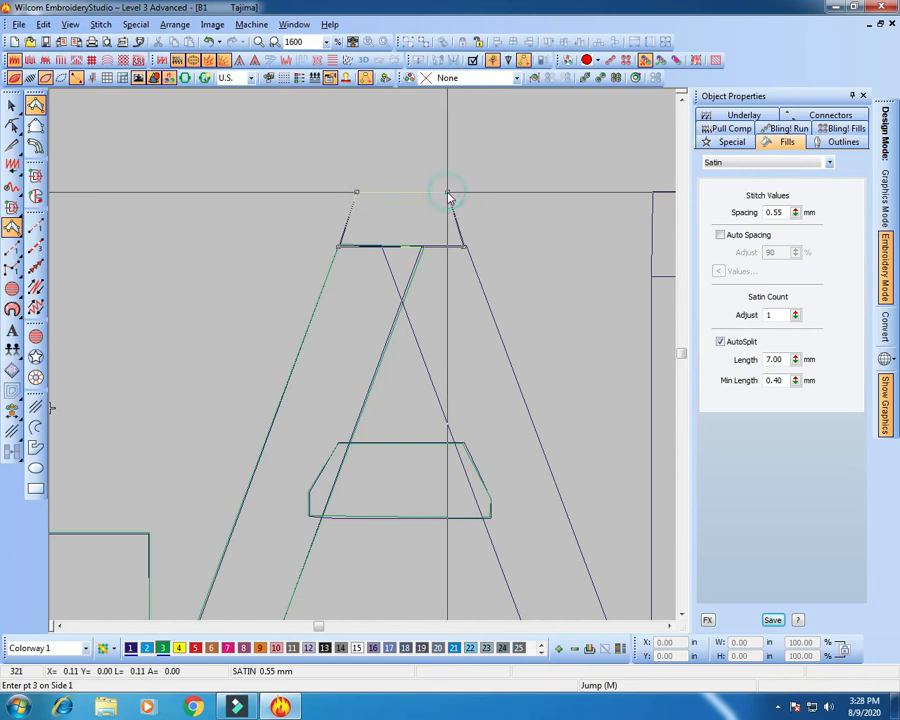
key("Return")
key("t")
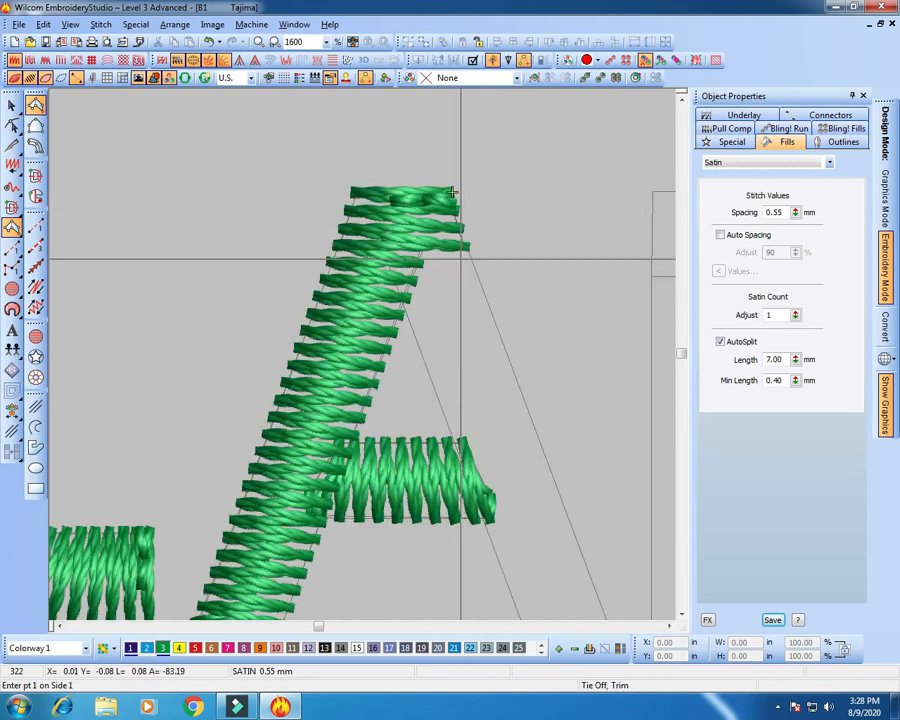
Digitize the right leg of the second A as a satin column, from the cap line down to its base.
key("shift+z")
left_click(35, 105)
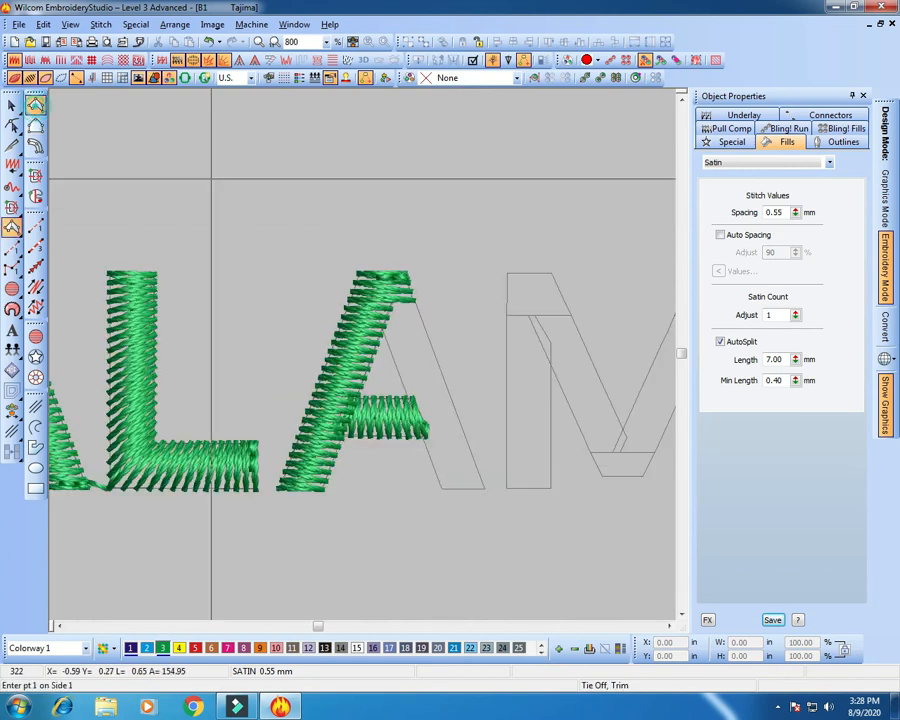
key("z")
key("t")
left_click(452, 191)
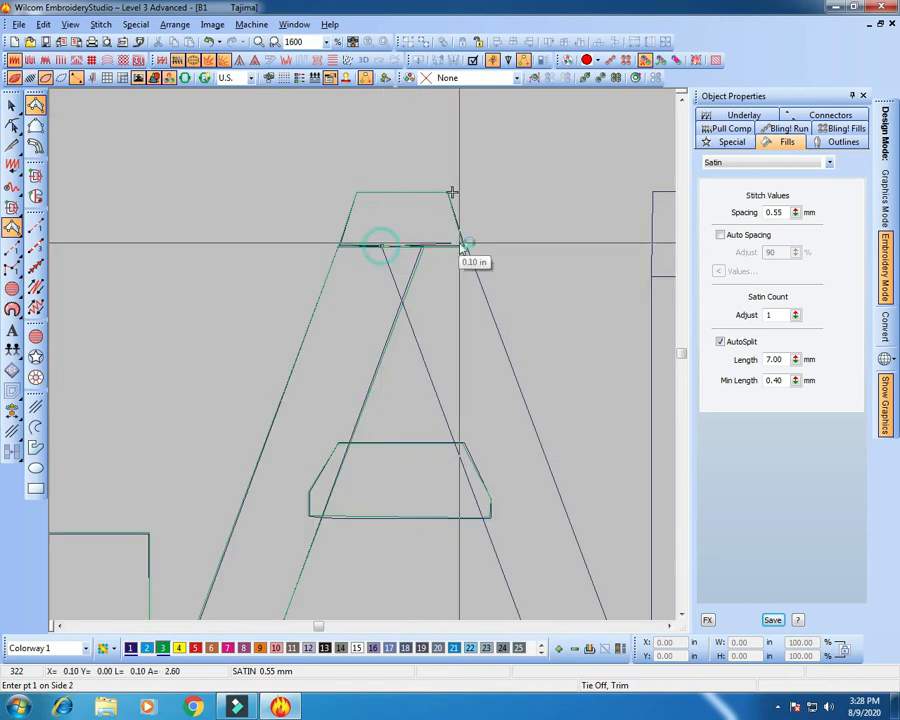
left_click(465, 246)
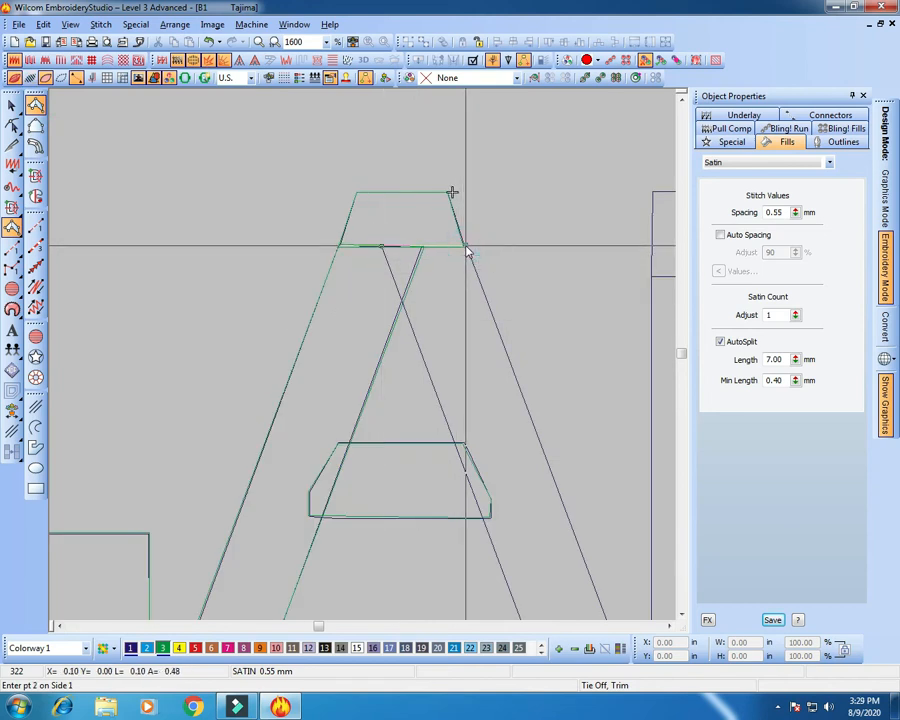
scroll(538, 420, "down", 3)
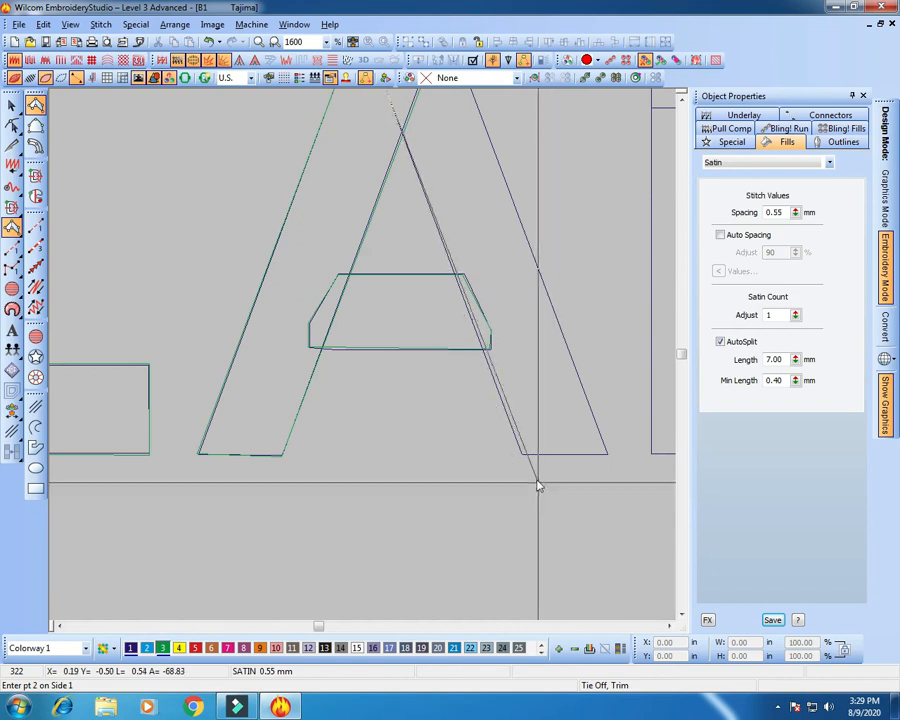
left_click(522, 455)
left_click(607, 453)
key("Return")
key("s")
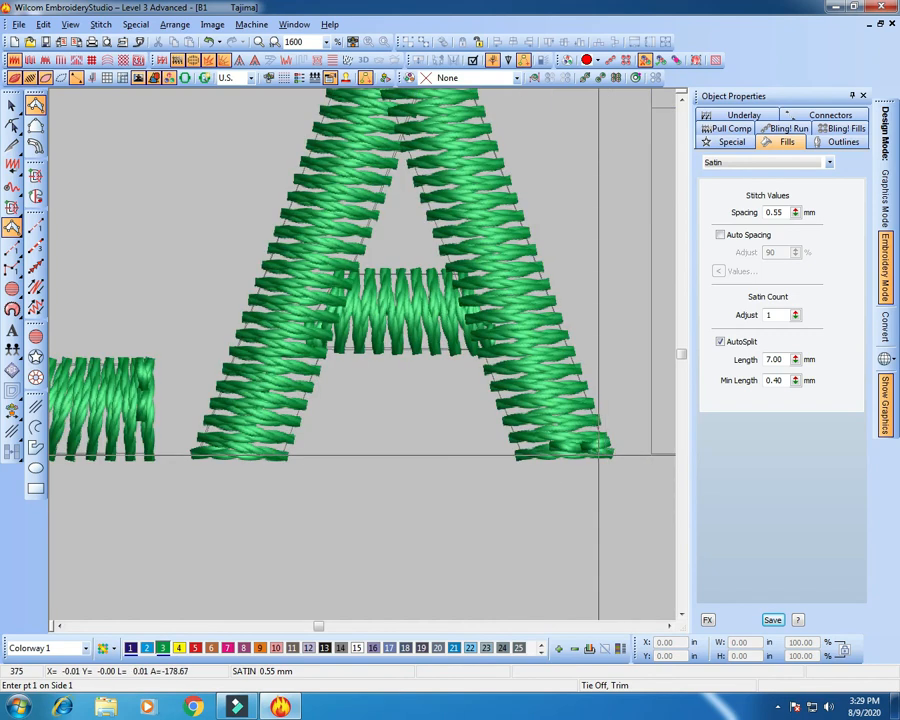
key("shift+z")
key("shift+z")
left_click(425, 380)
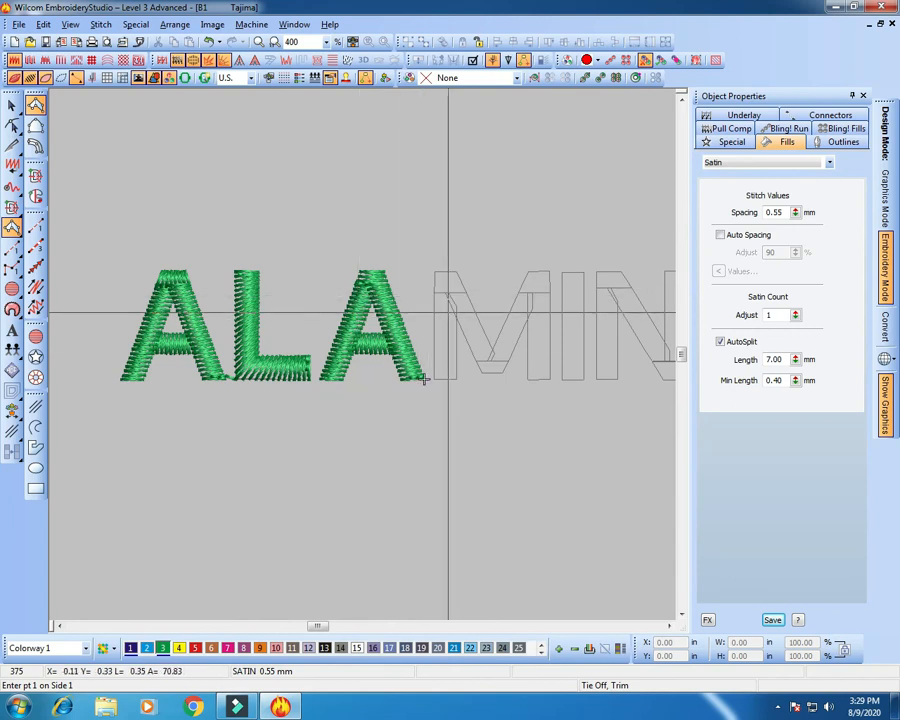
middle_click(505, 385)
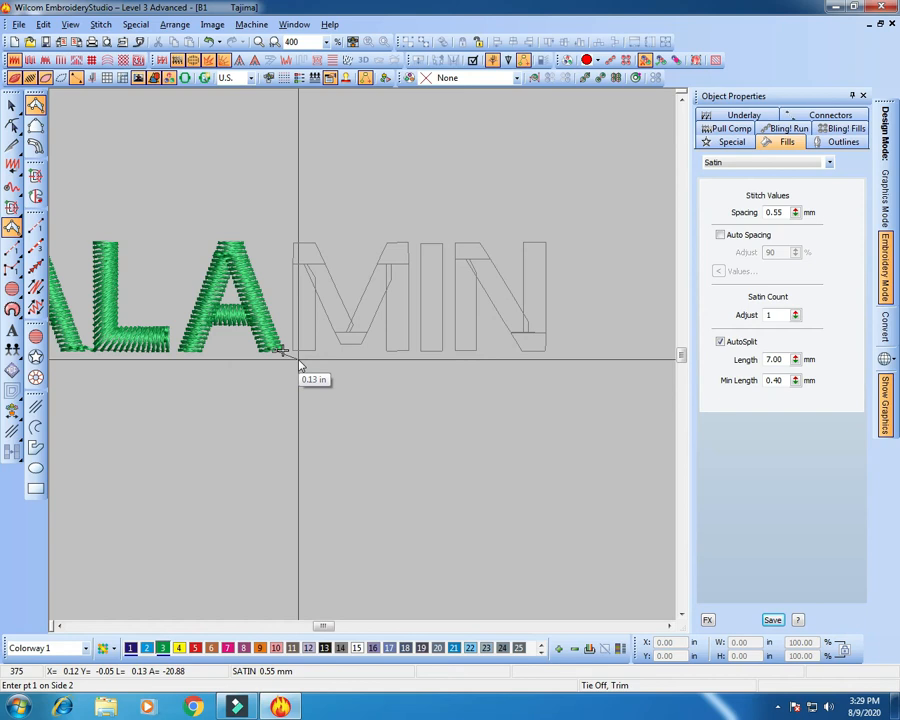
key("z")
left_click(266, 310)
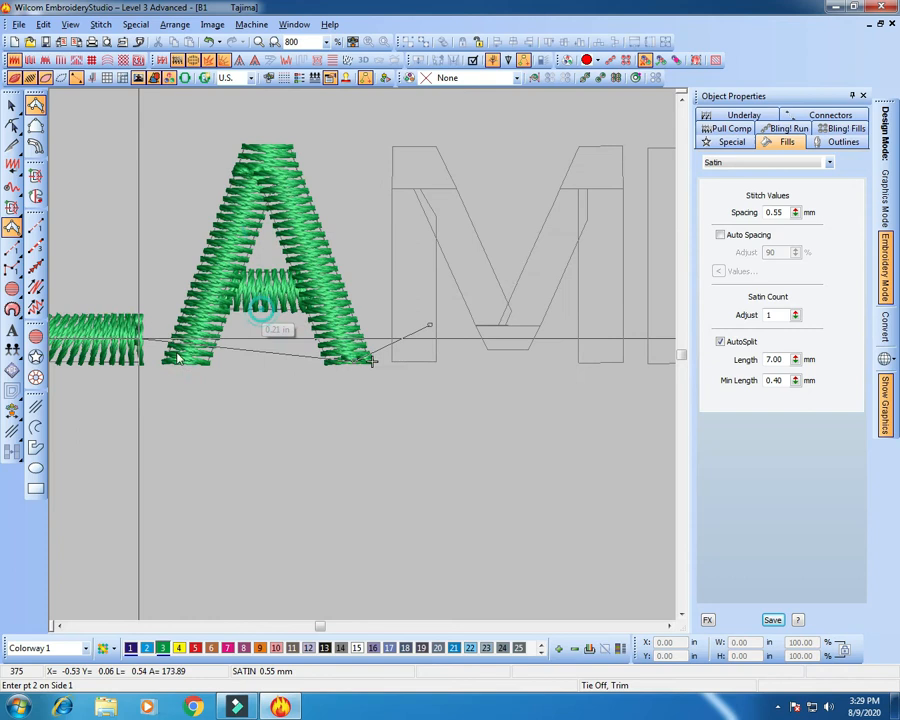
key("Escape")
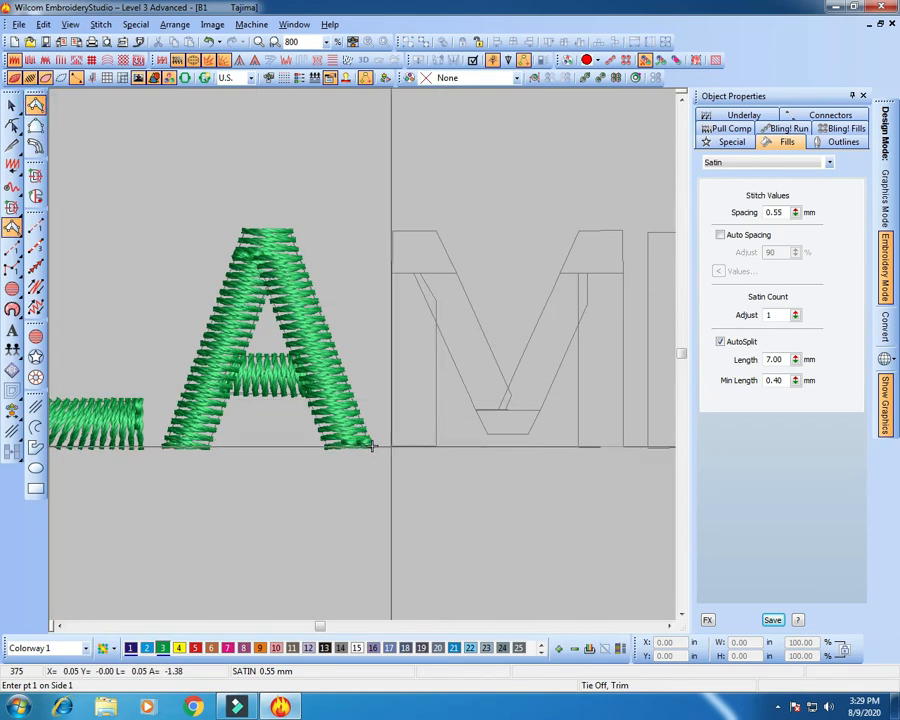
Digitize the M's left stem as a satin column from the baseline up, following the slanted corner where it meets the cap line.
left_click(434, 445)
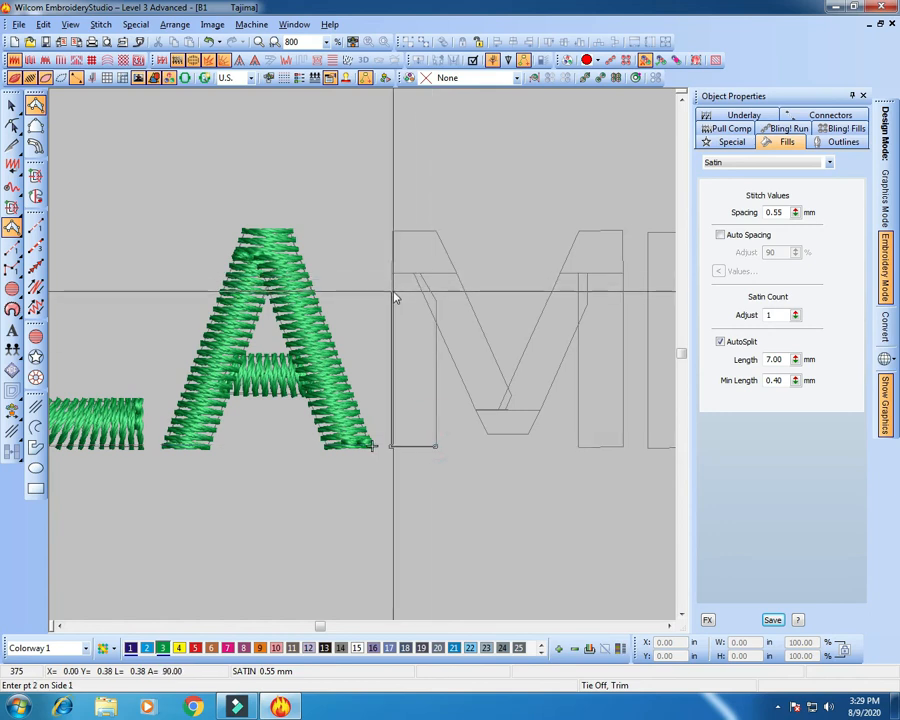
left_click(392, 292)
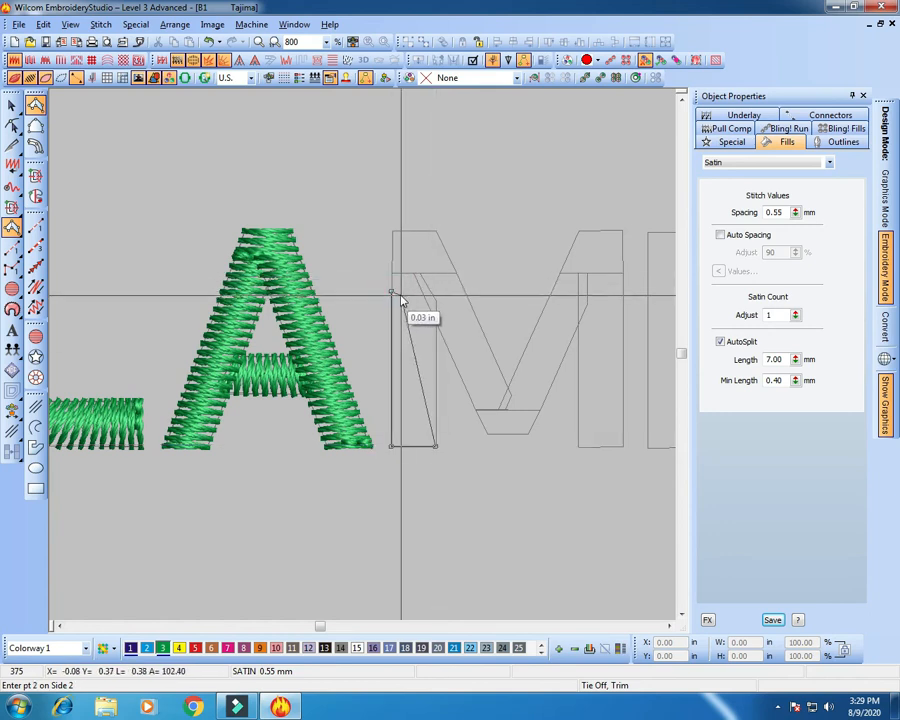
left_click(435, 298)
left_click(416, 268)
key("Return")
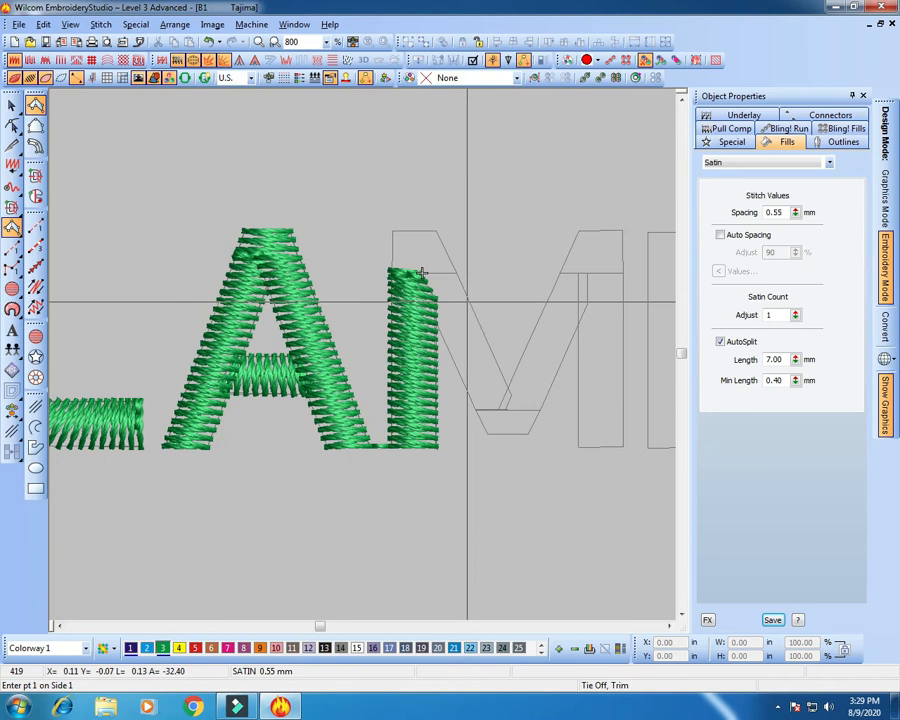
Digitize the upper-left cap of the M as a satin column, from its top edge down to the wider lower edge.
left_click(391, 231)
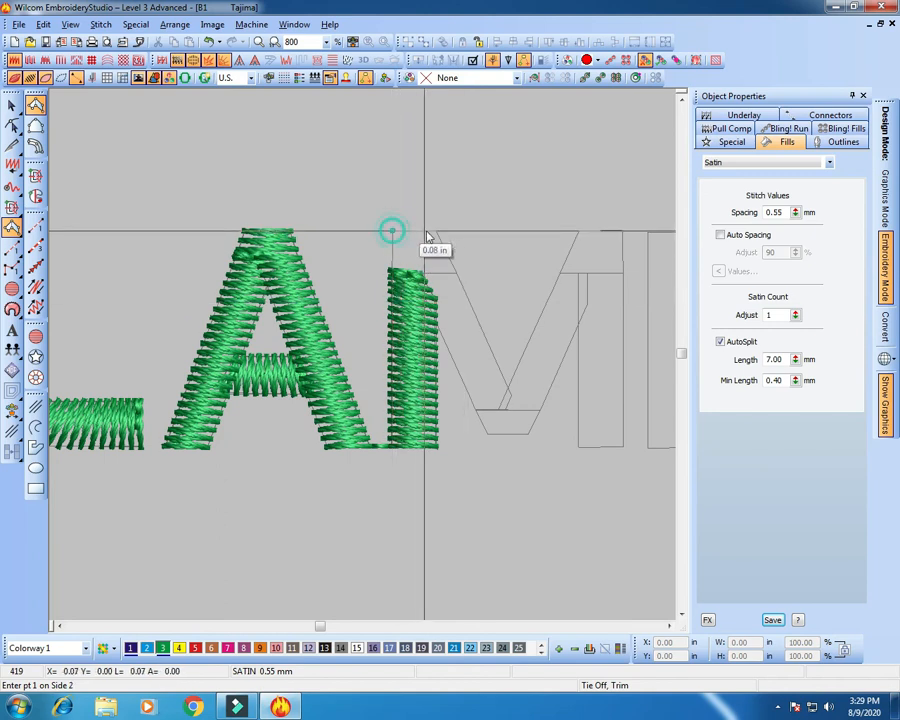
left_click(435, 231)
left_click(392, 270)
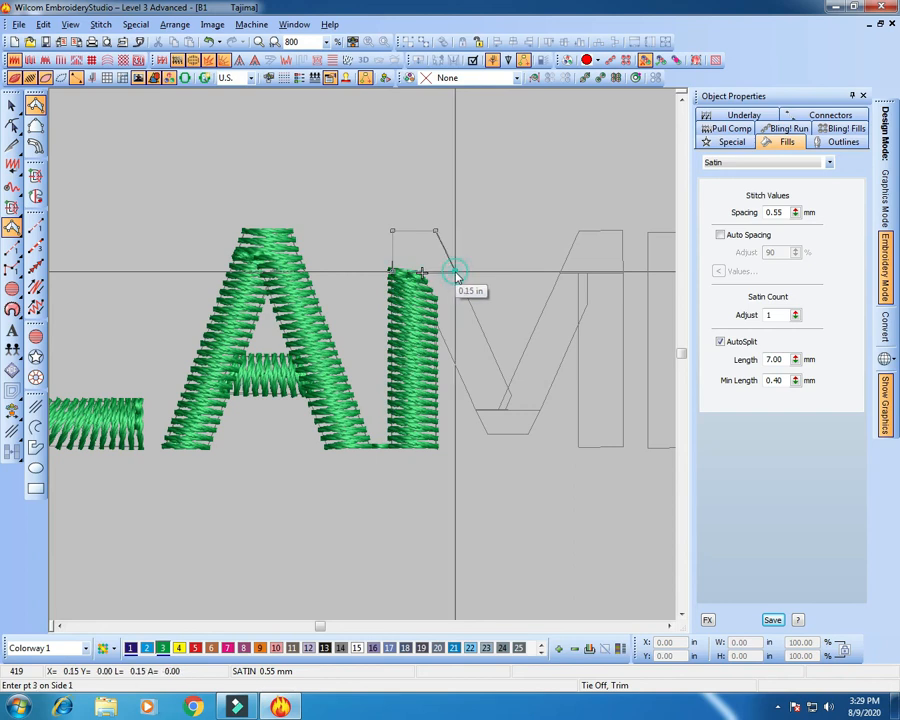
left_click(456, 270)
key("Return")
Digitize the M's left diagonal as a satin column from the cap down to the centre point, with the guide's angled lower corner.
key("s")
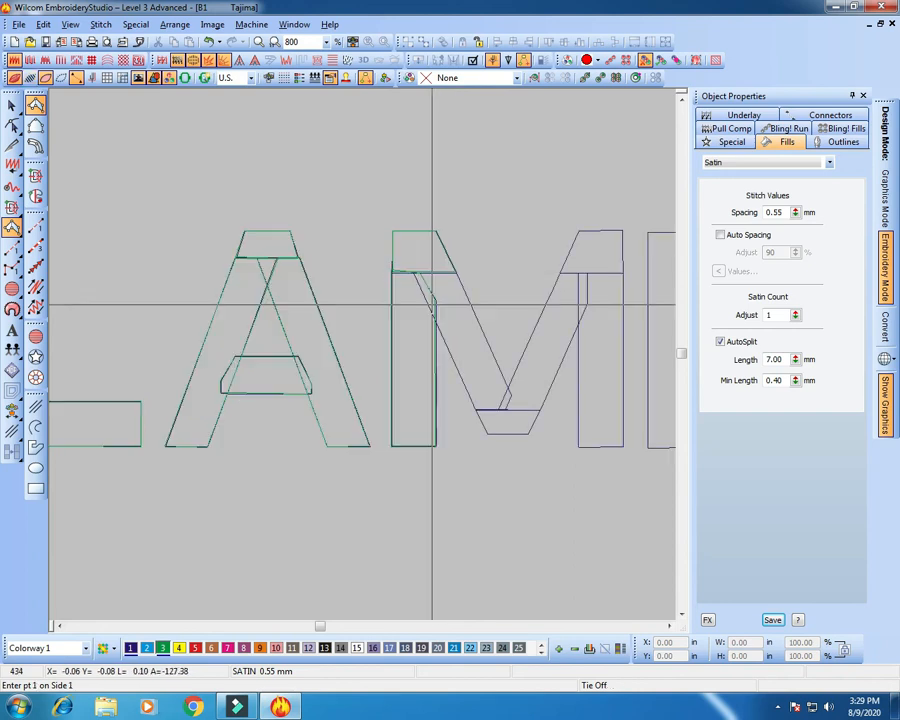
left_click(412, 272)
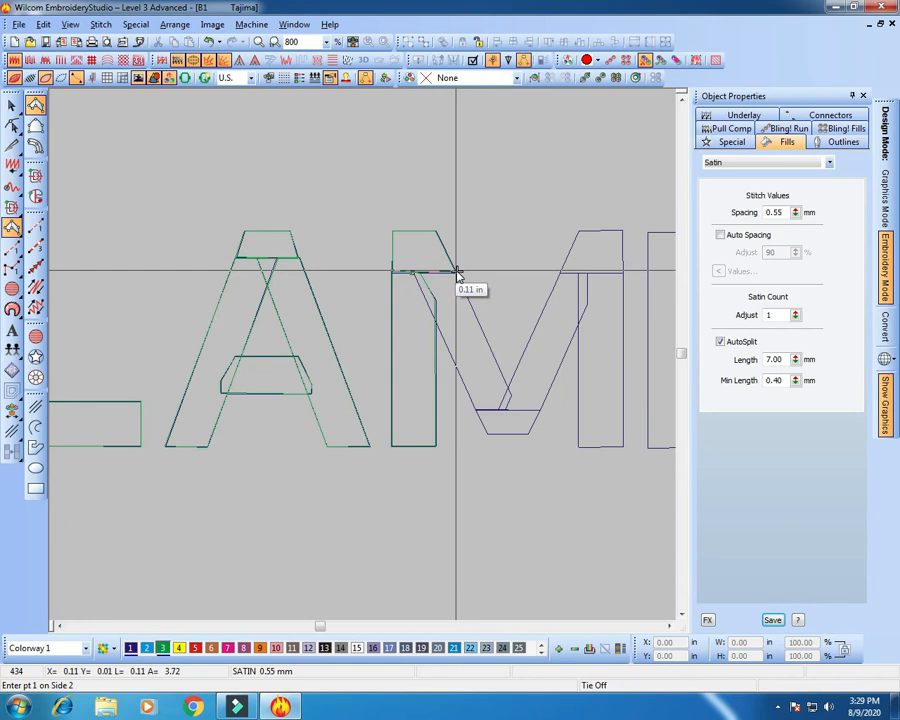
left_click(456, 270)
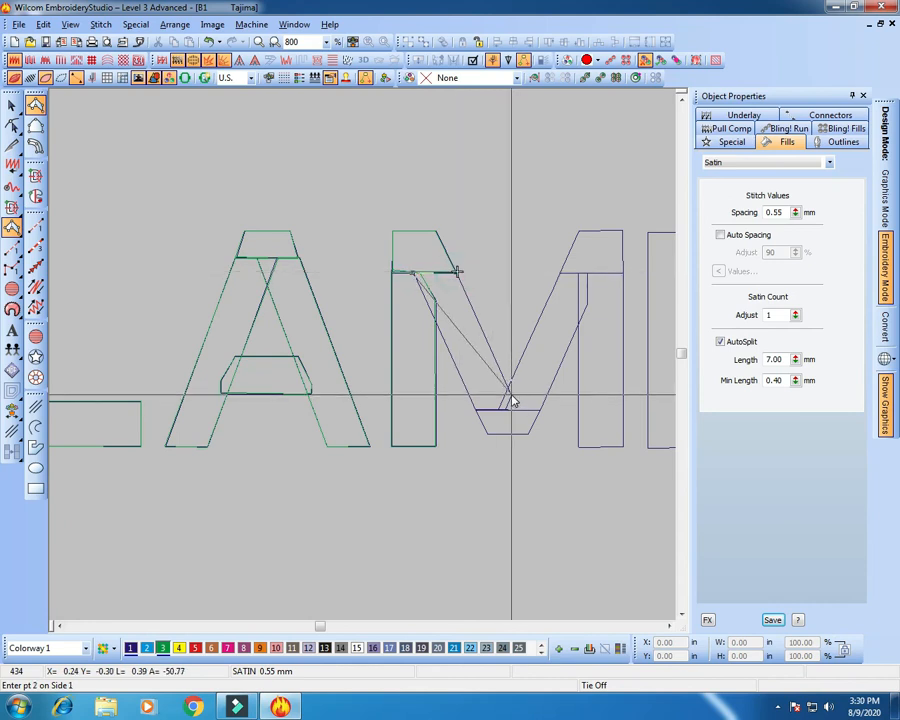
left_click(474, 408)
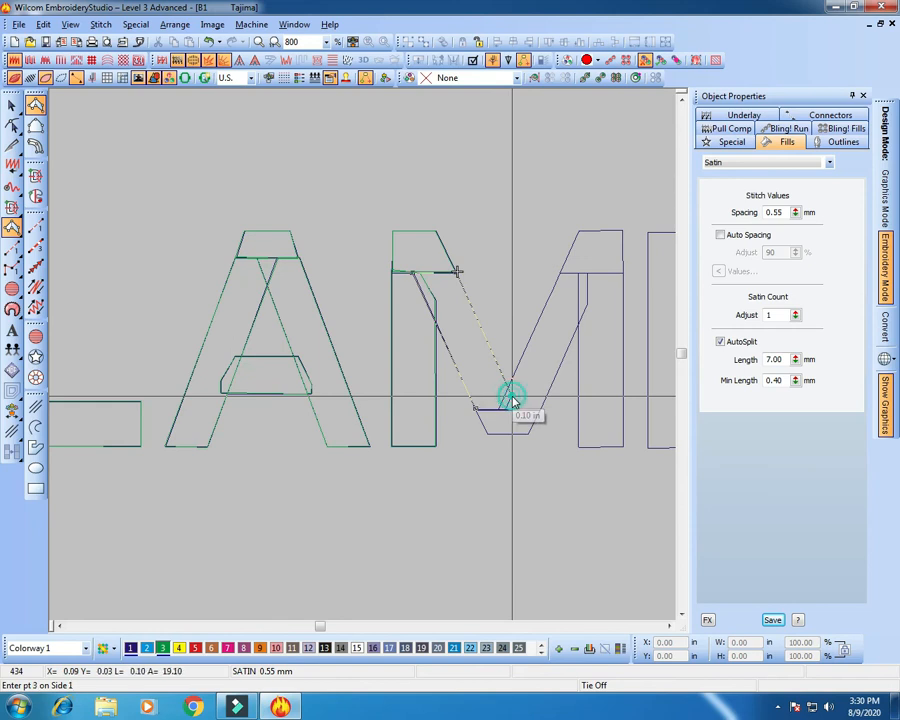
key("BackSpace")
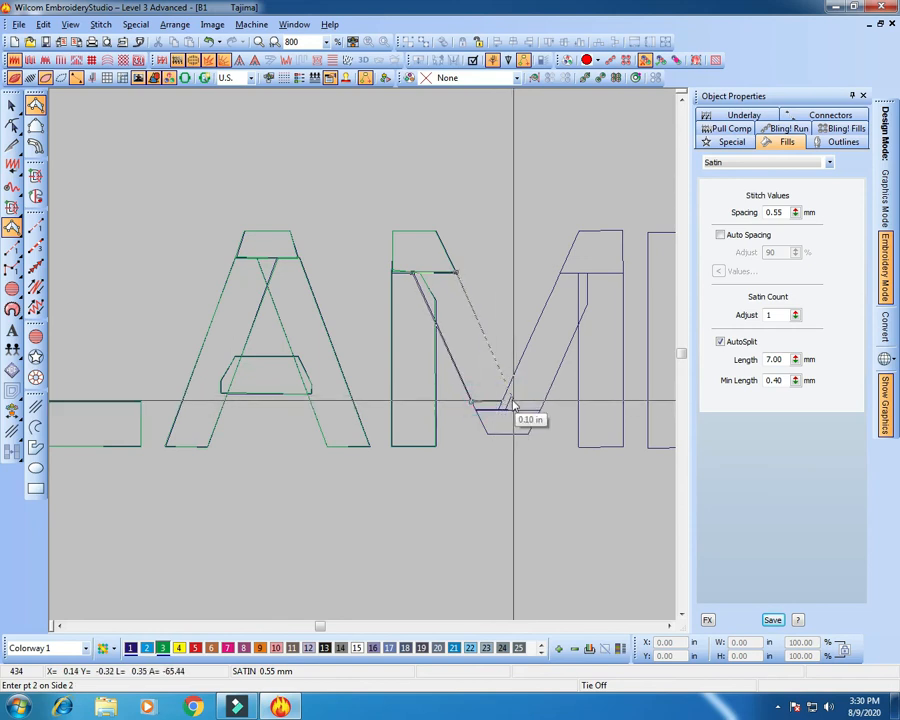
left_click(509, 397)
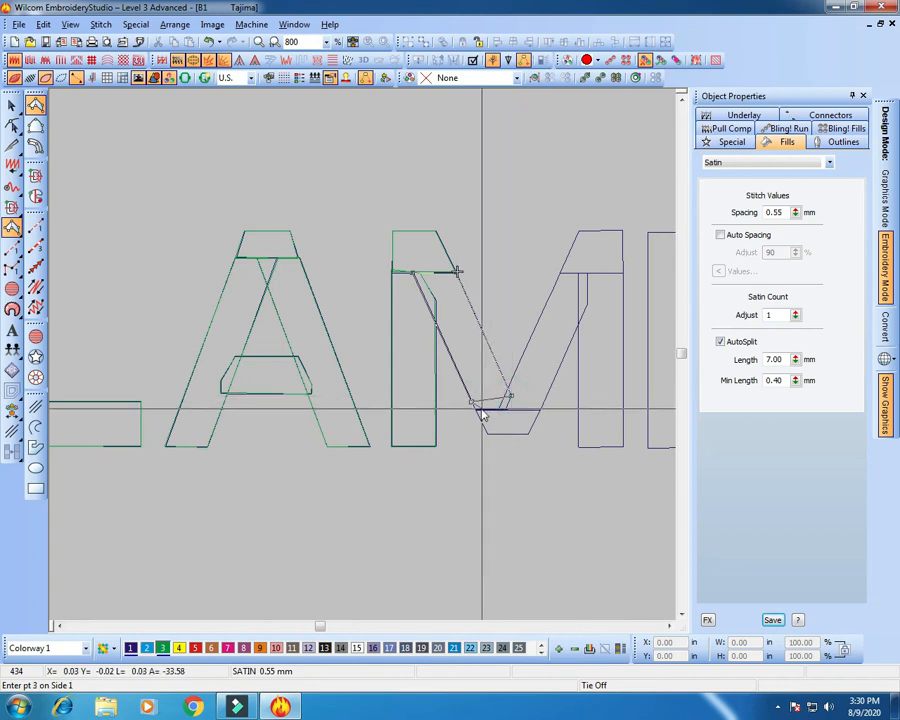
left_click(507, 410)
key("space")
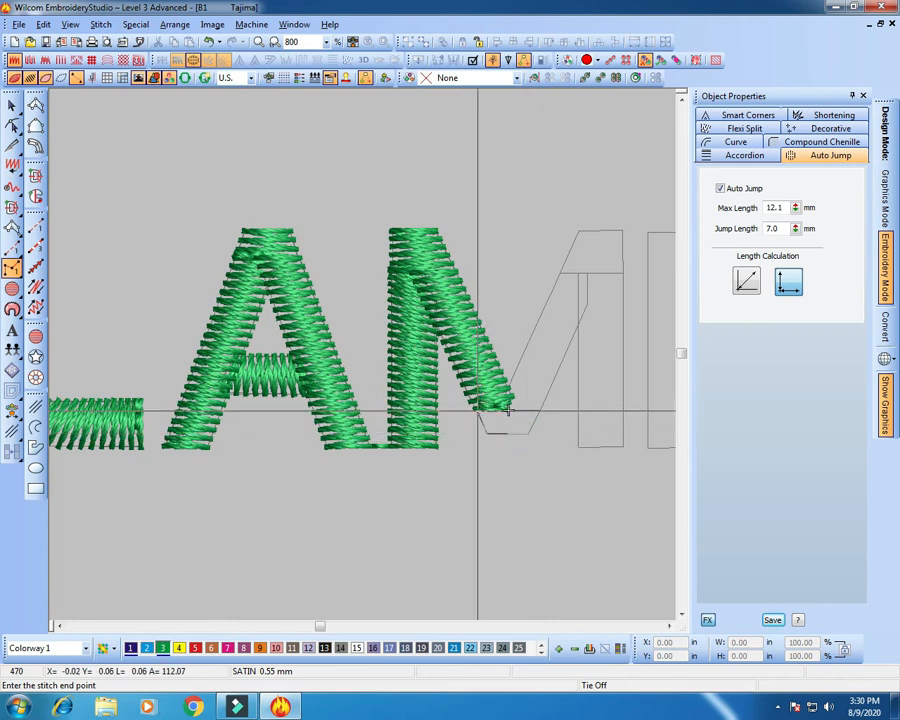
Digitize the M's centre point as a short satin column from its wide upper edge down to the narrower lower edge.
left_click(35, 105)
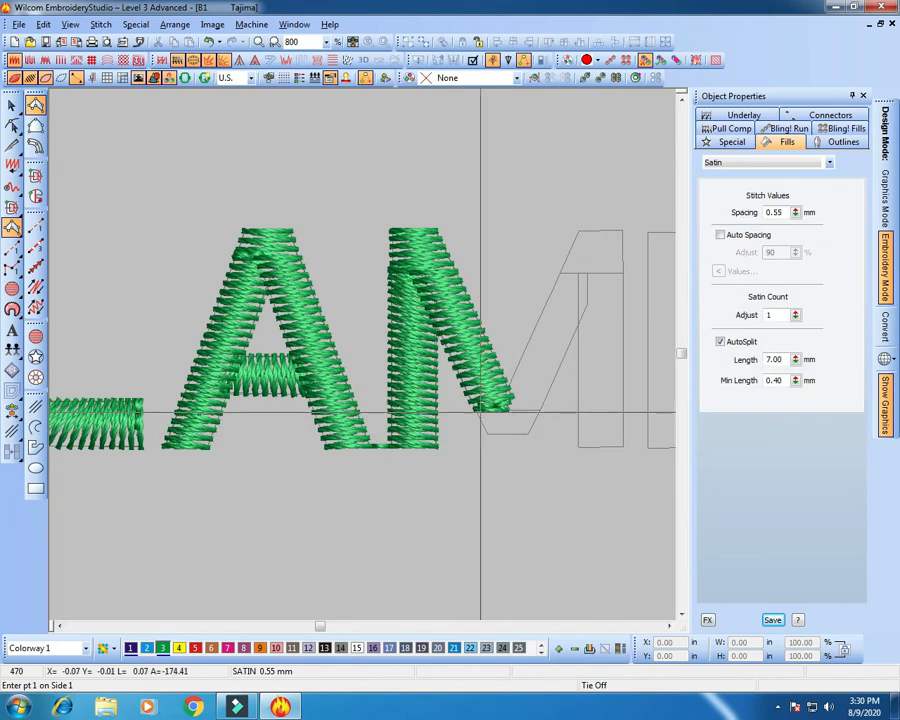
left_click(508, 410)
left_click(538, 417)
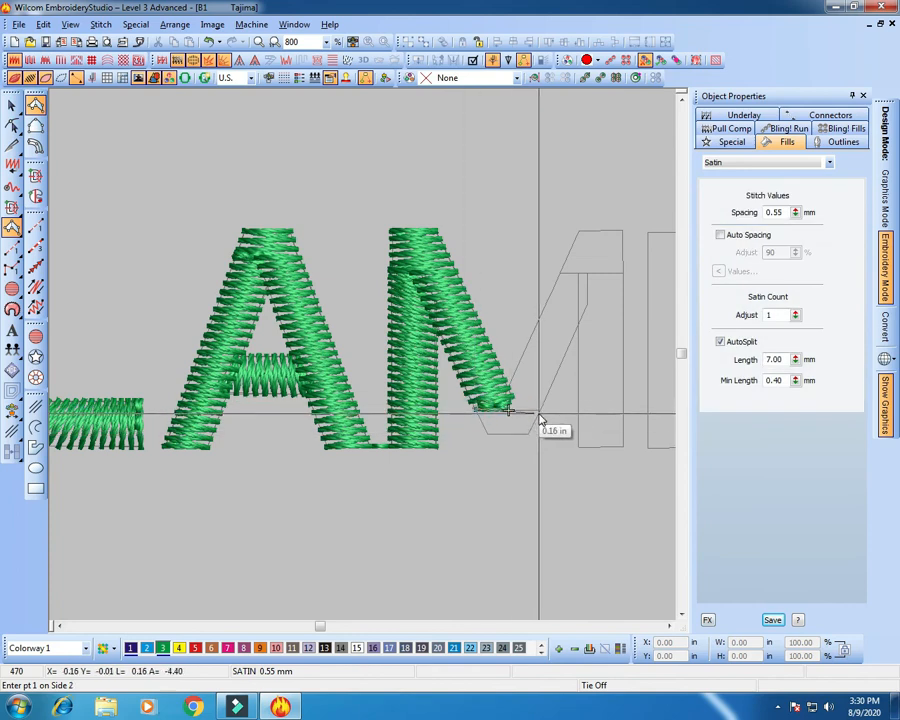
left_click(477, 415)
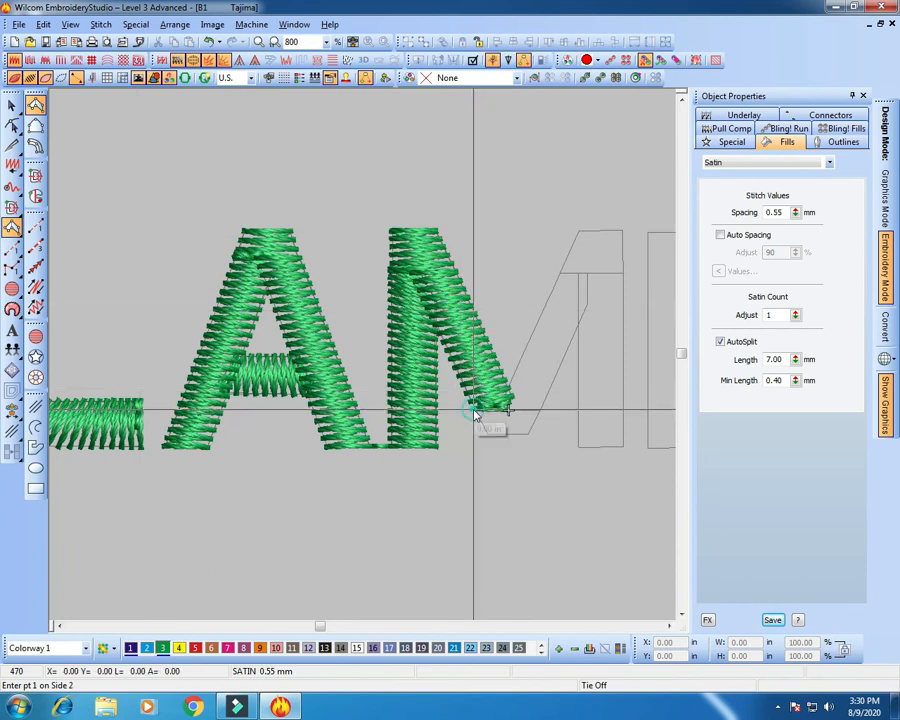
left_click(540, 411)
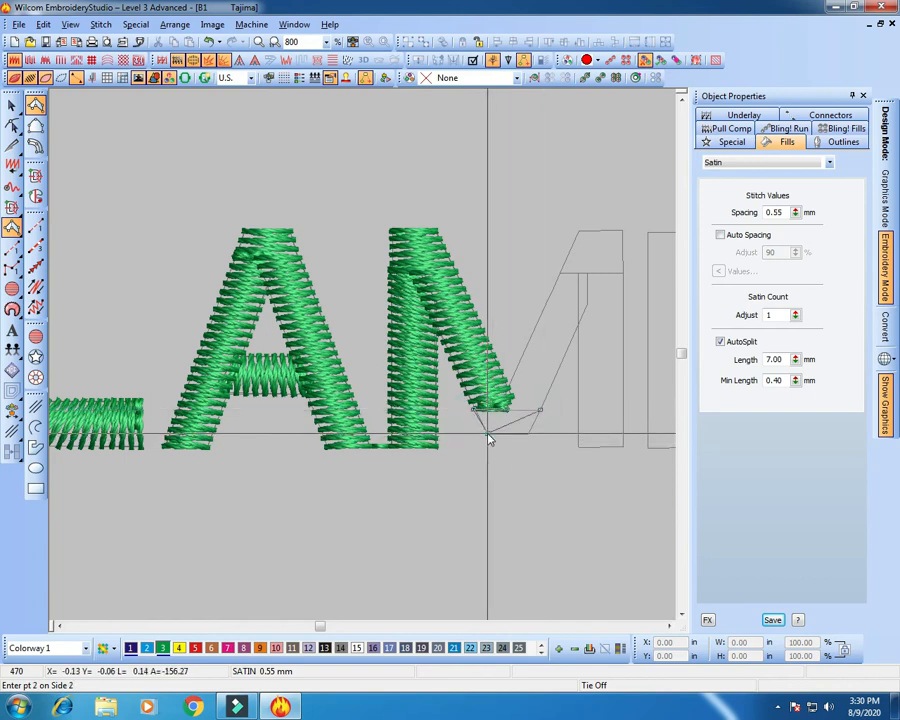
left_click(530, 442)
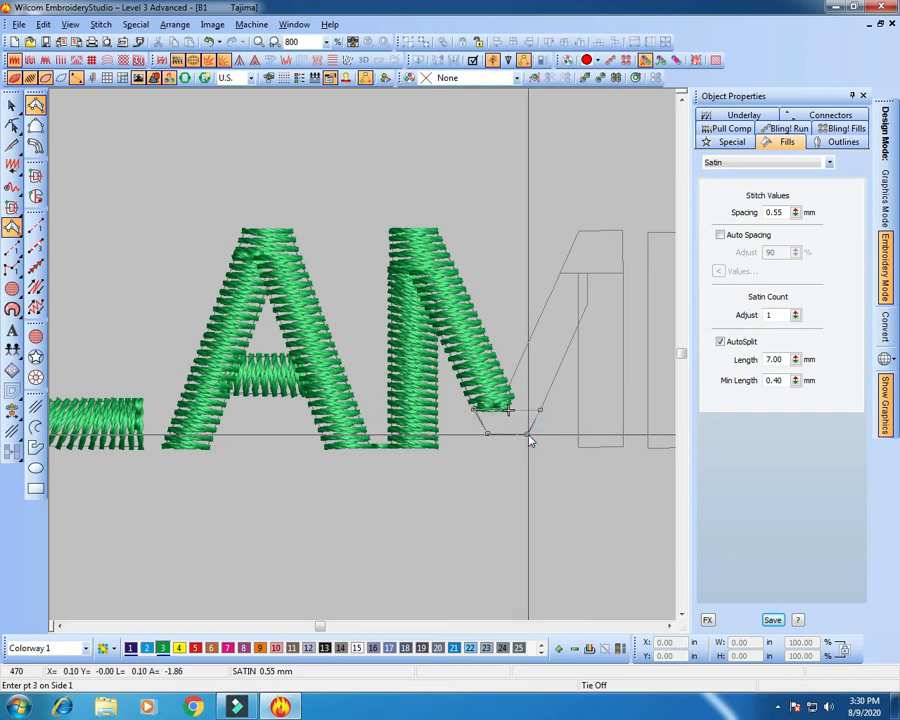
key("Return")
key("h")
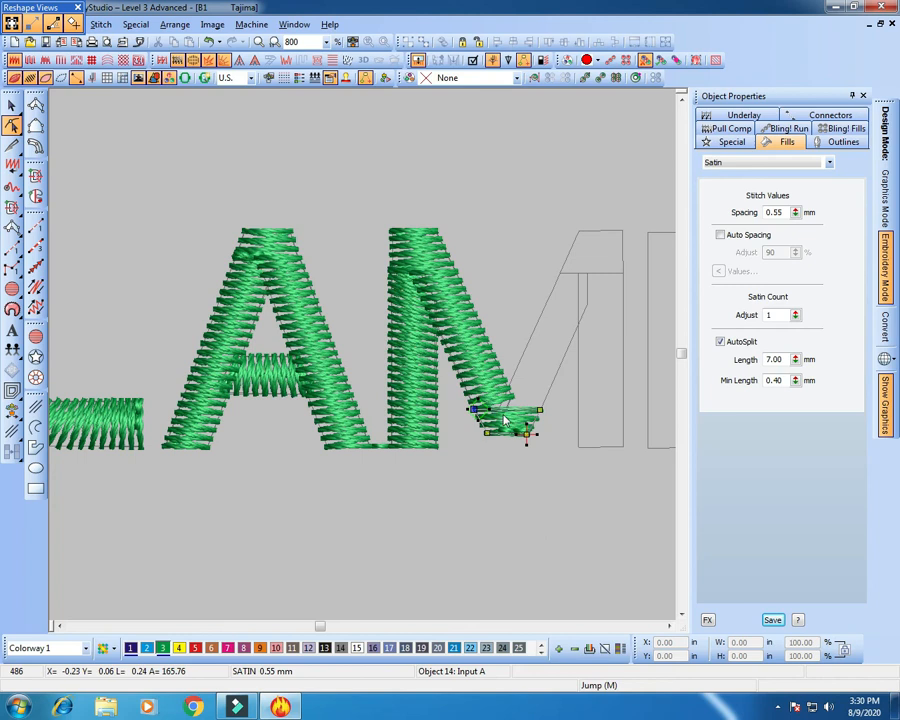
key("Escape")
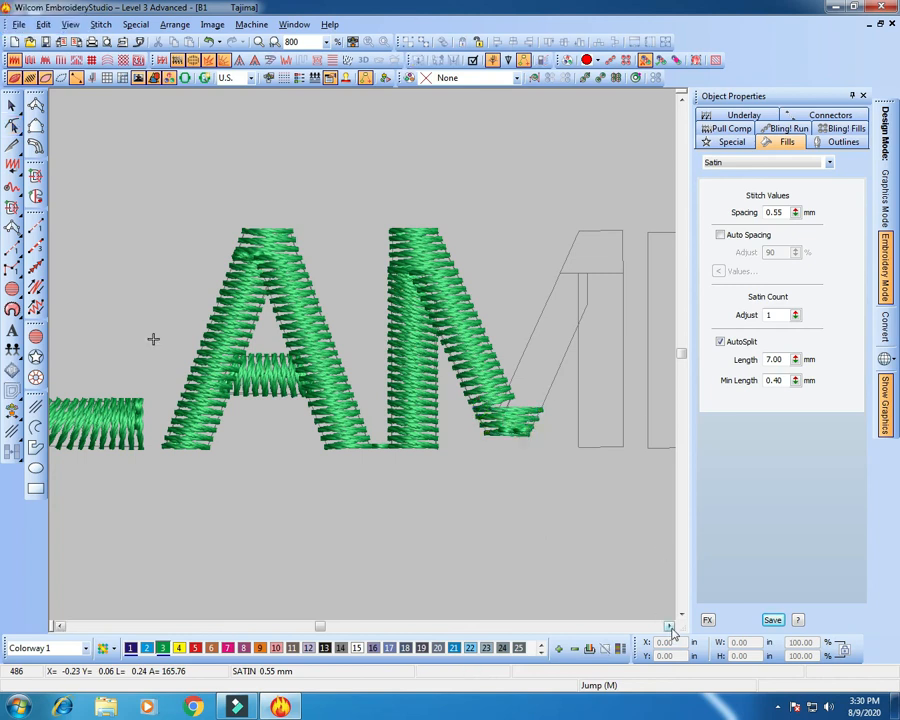
Digitize the M's right diagonal as a satin column from the centre point up to the cap, following the guide's angled corner.
left_click(670, 627)
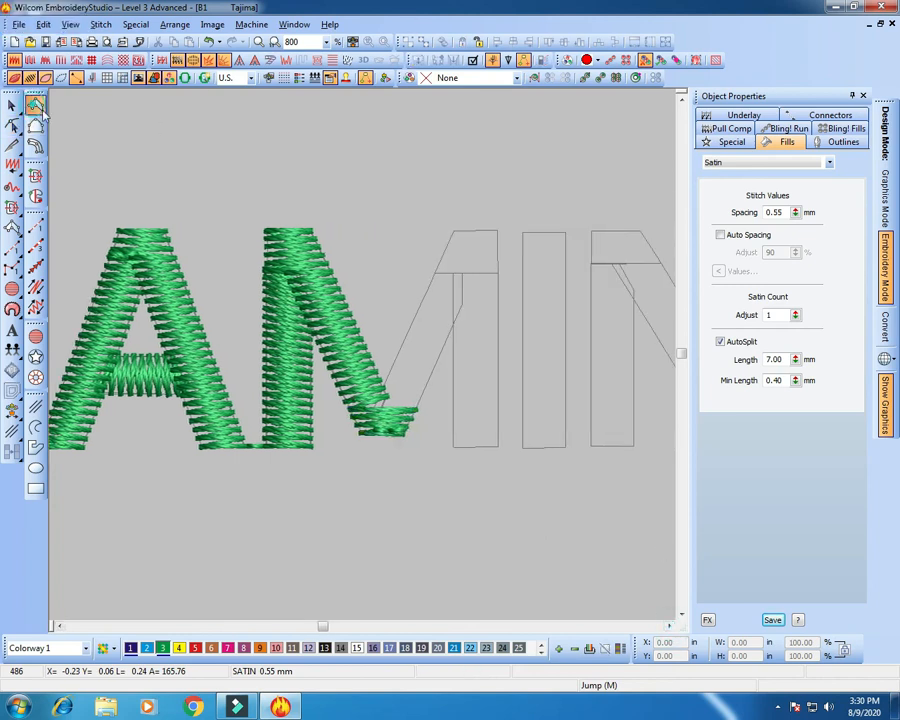
left_click(40, 110)
key("s")
left_click(415, 410)
left_click(376, 411)
left_click(463, 305)
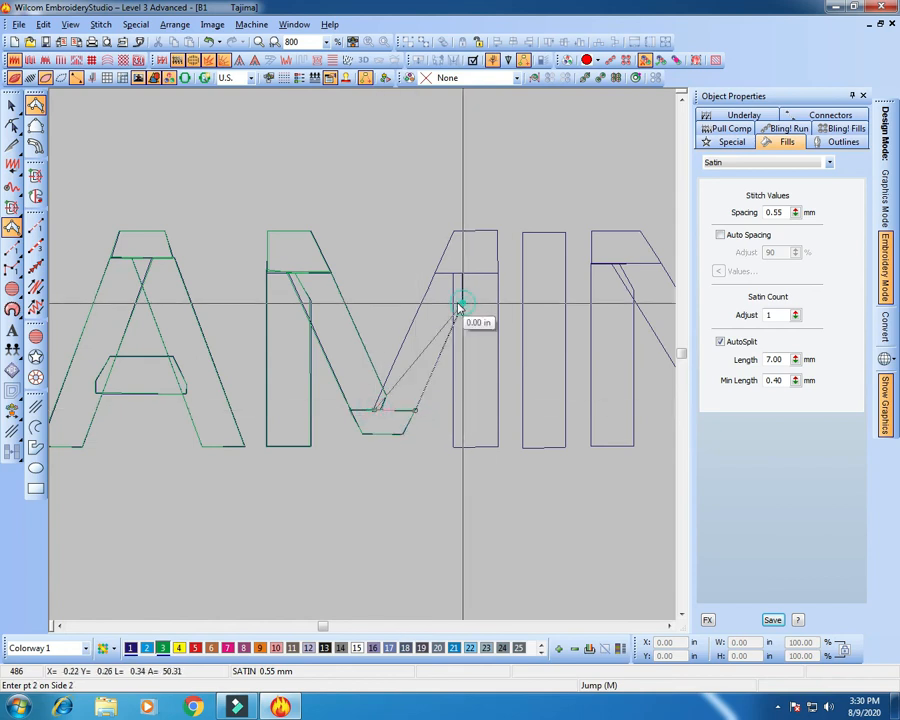
left_click(425, 297)
left_click(463, 279)
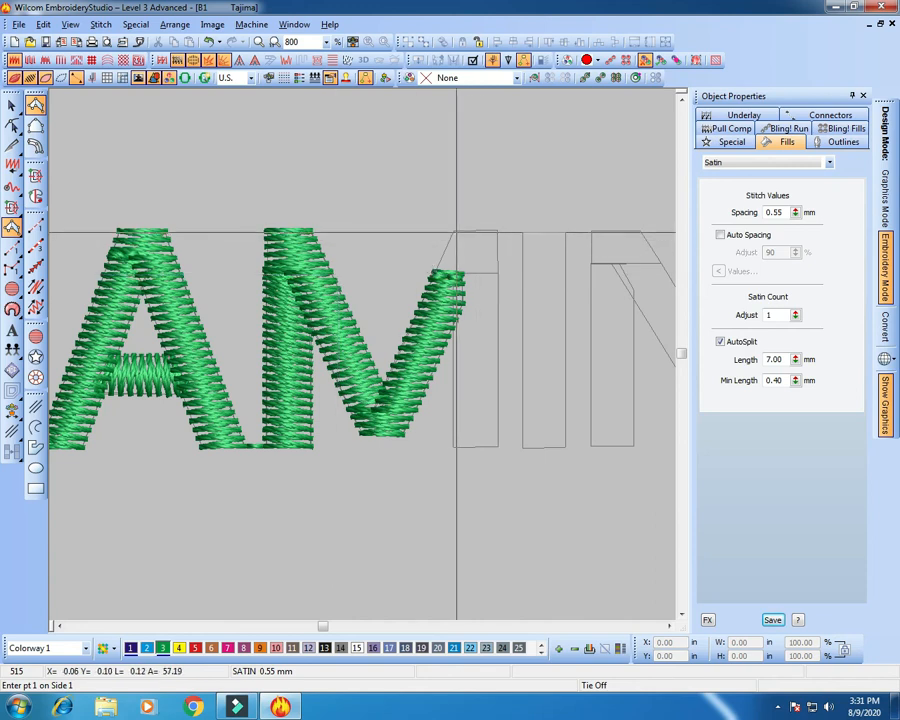
Digitize the upper-right cap of the M as a satin column, from its top edge down to the wider lower edge.
left_click(454, 233)
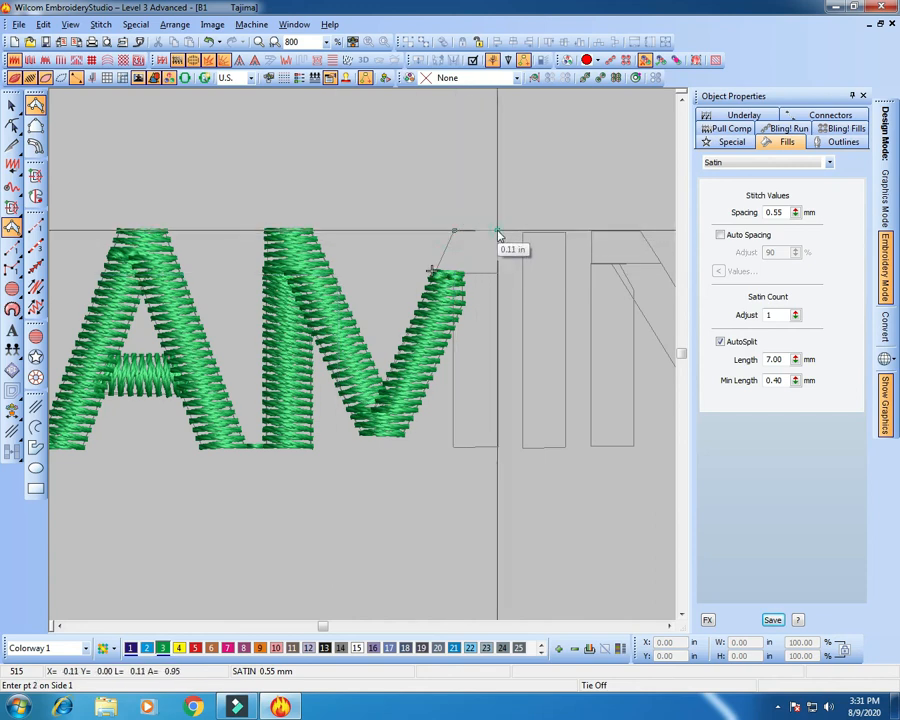
left_click(438, 273)
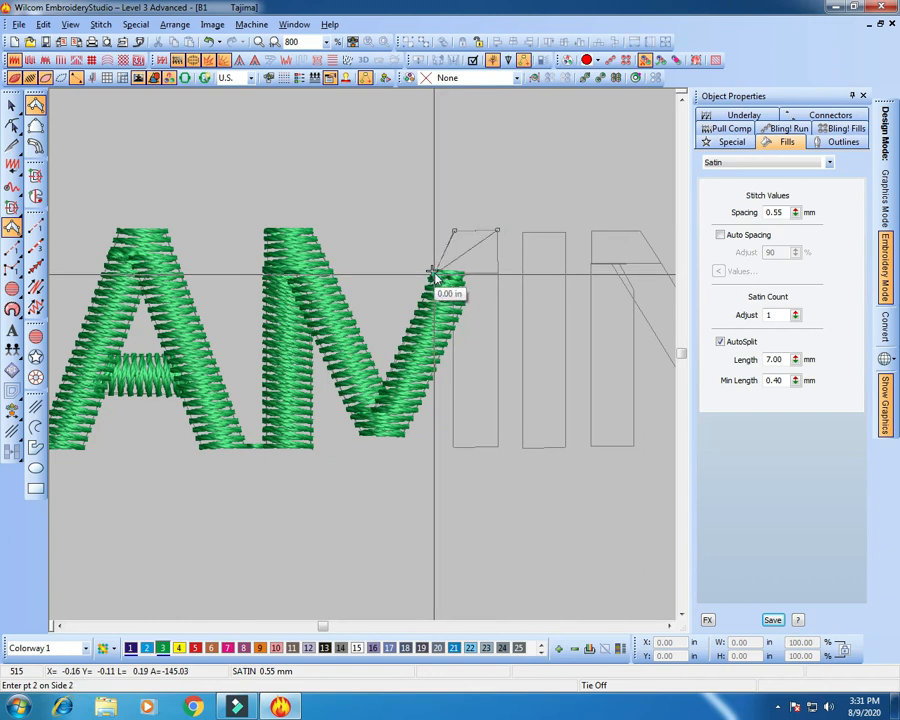
left_click(500, 278)
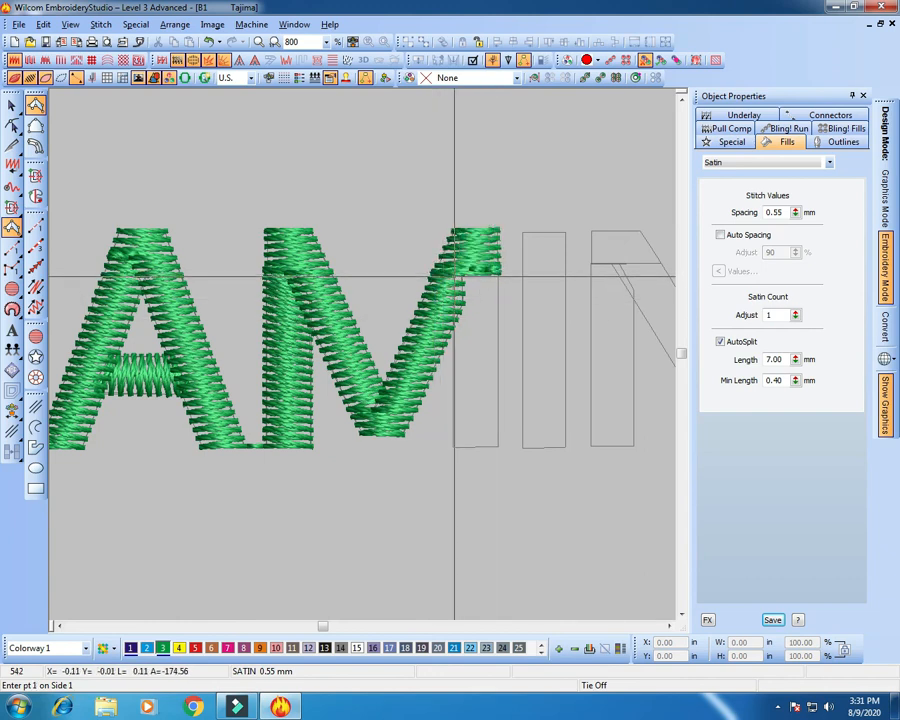
Digitize the M's right stem as a satin column from the underside of the cap down to the baseline.
left_click(455, 276)
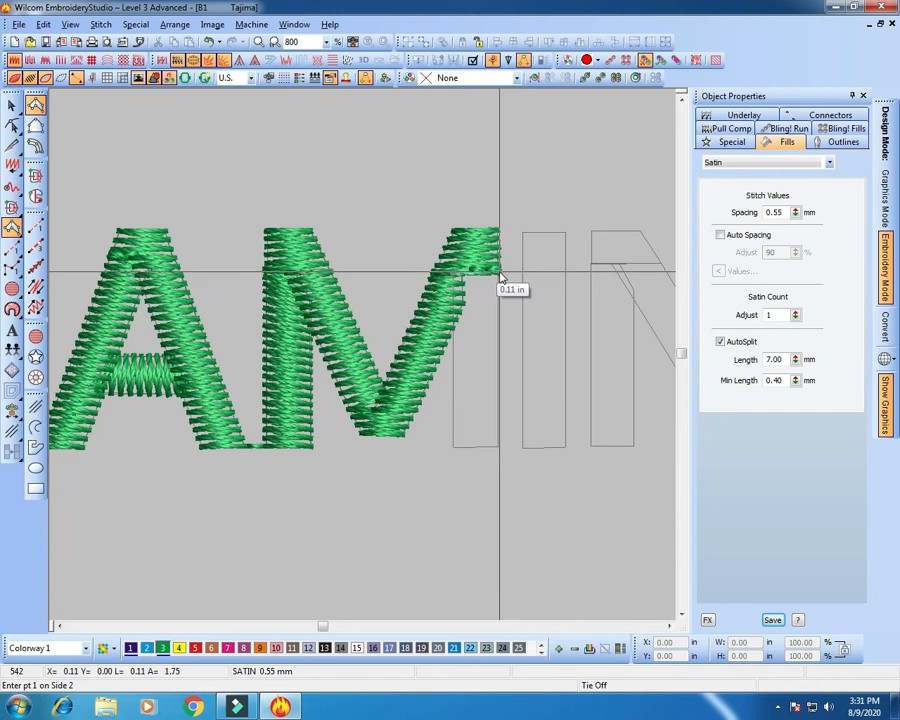
left_click(496, 271)
left_click(454, 447)
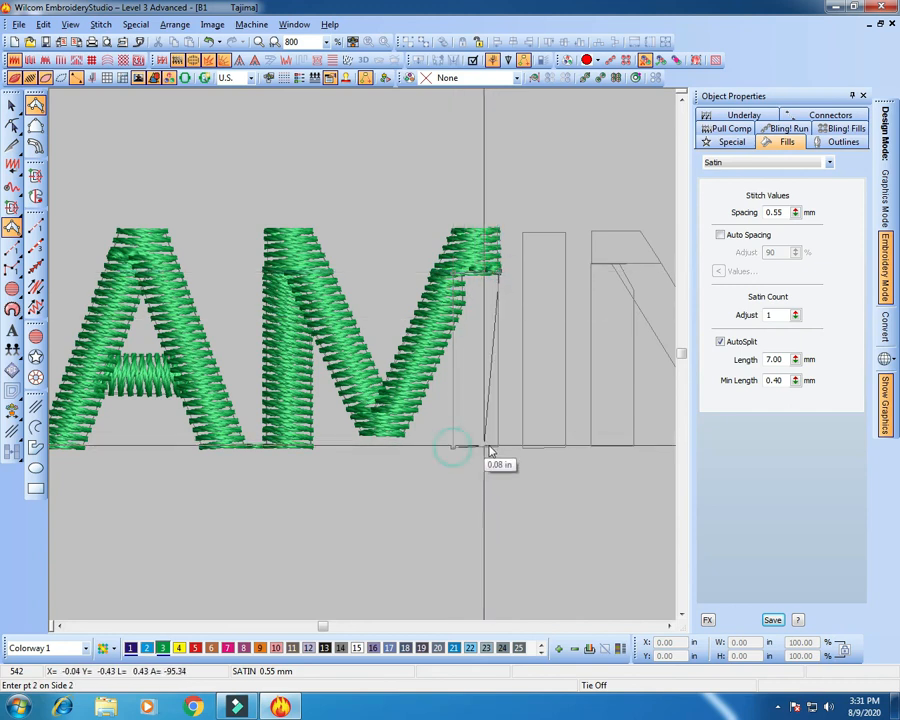
left_click(500, 448)
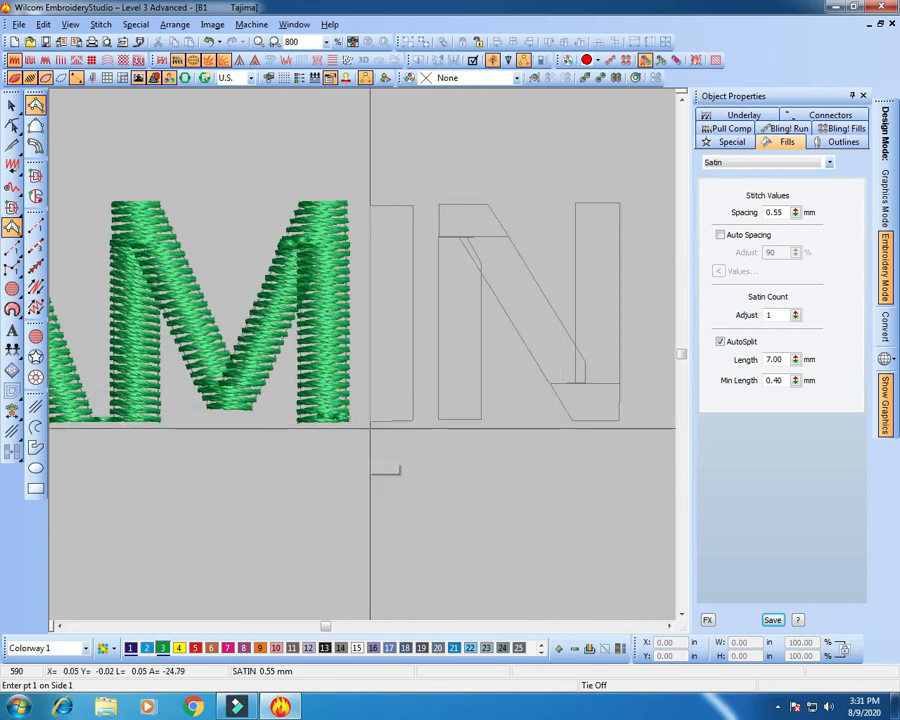
Digitize the letter I as a single satin column from the baseline up to its top edge.
left_click(370, 421)
left_click(412, 421)
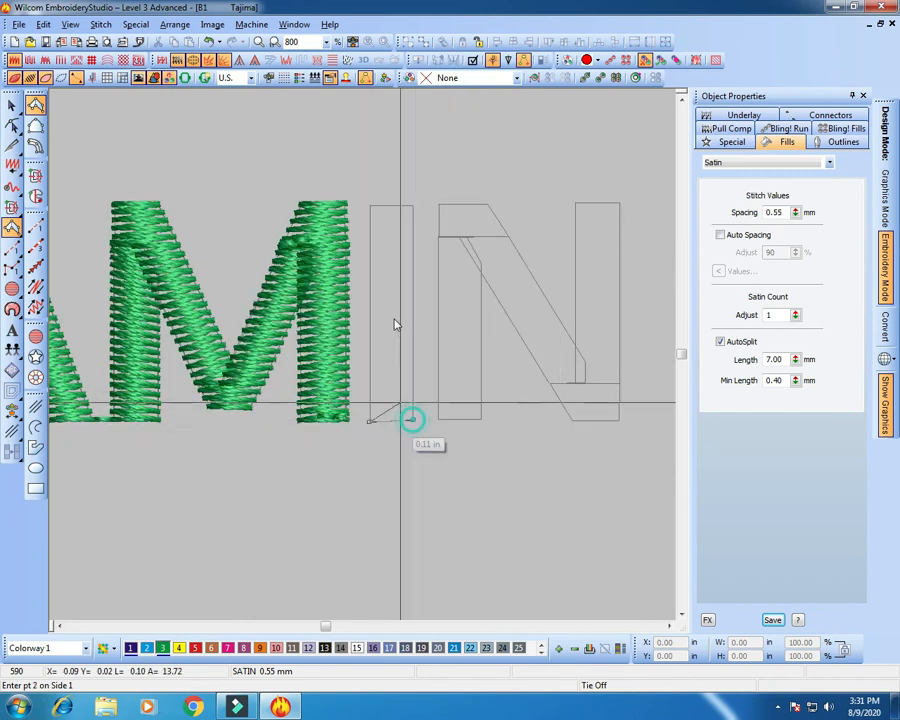
left_click(370, 207)
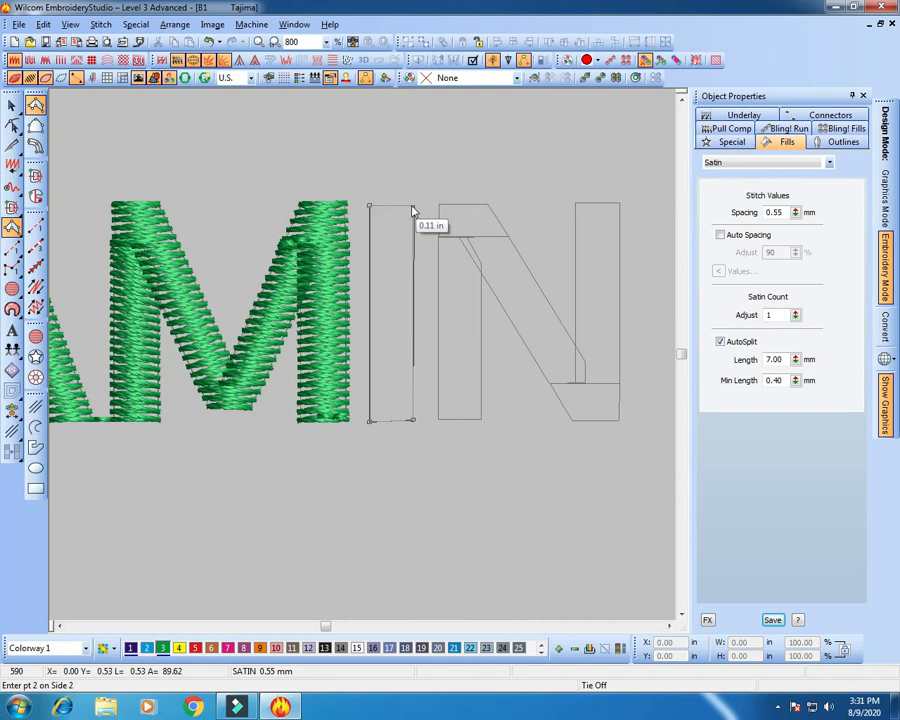
left_click(414, 207)
key("Return")
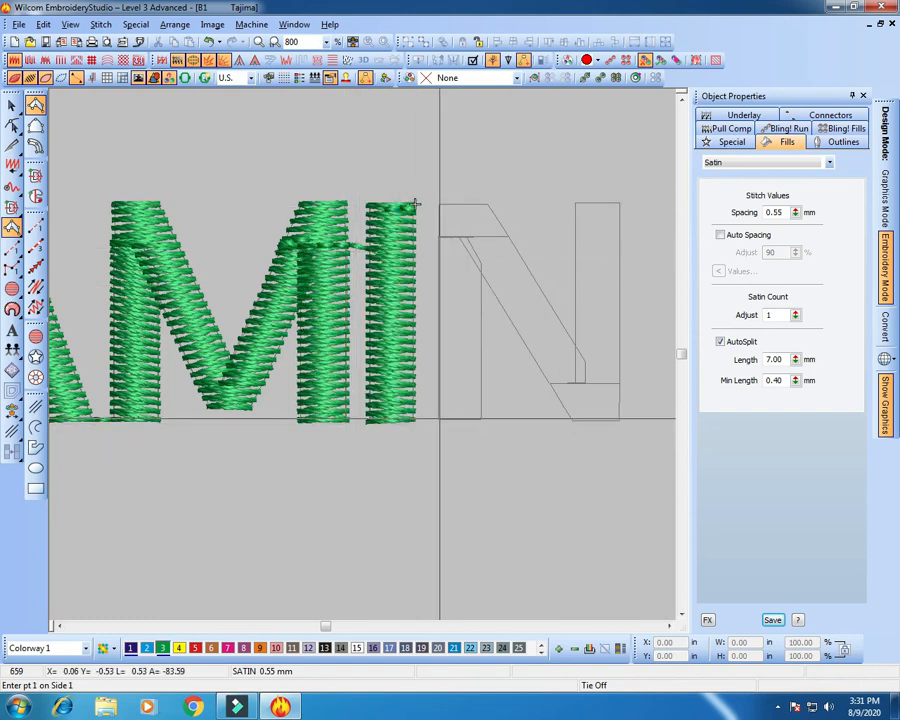
Digitize the N's left stem as a satin column from the baseline up, following the slanted corner where it meets the cap line.
left_click(438, 418)
left_click(483, 419)
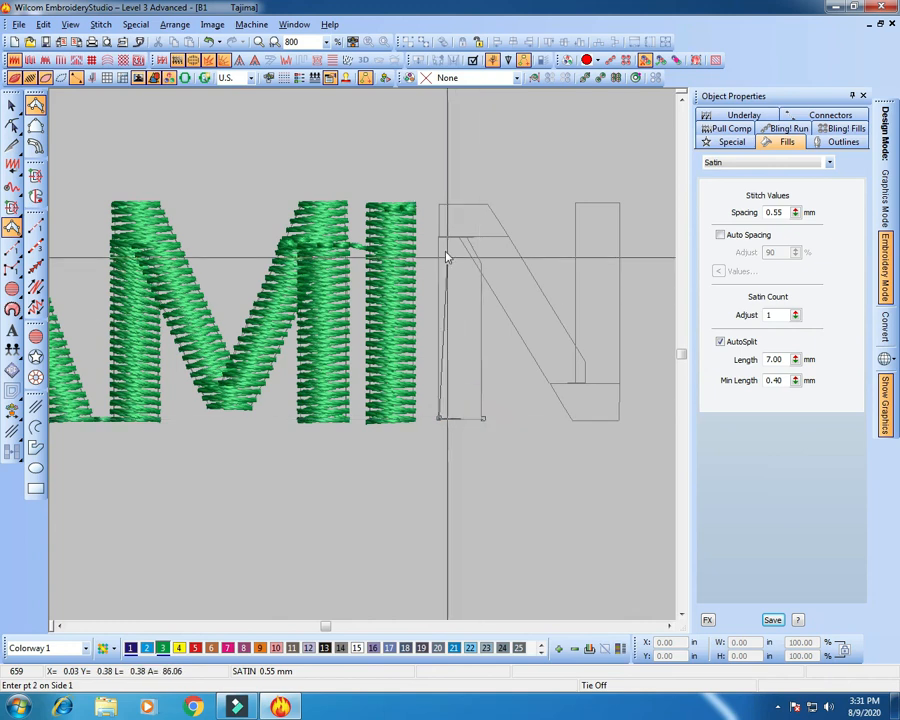
left_click(439, 253)
left_click(480, 262)
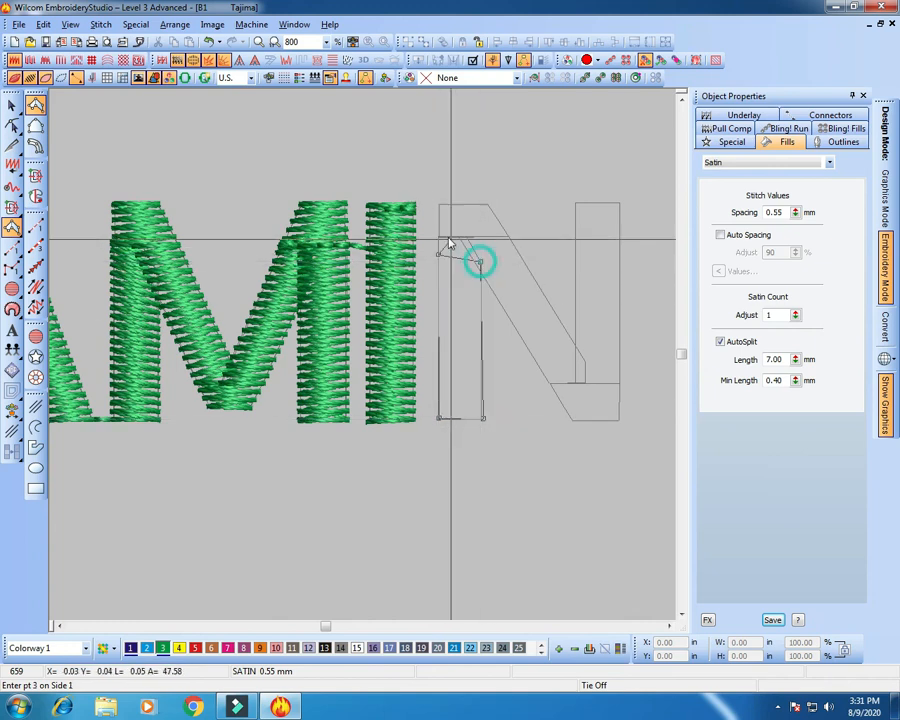
left_click(439, 237)
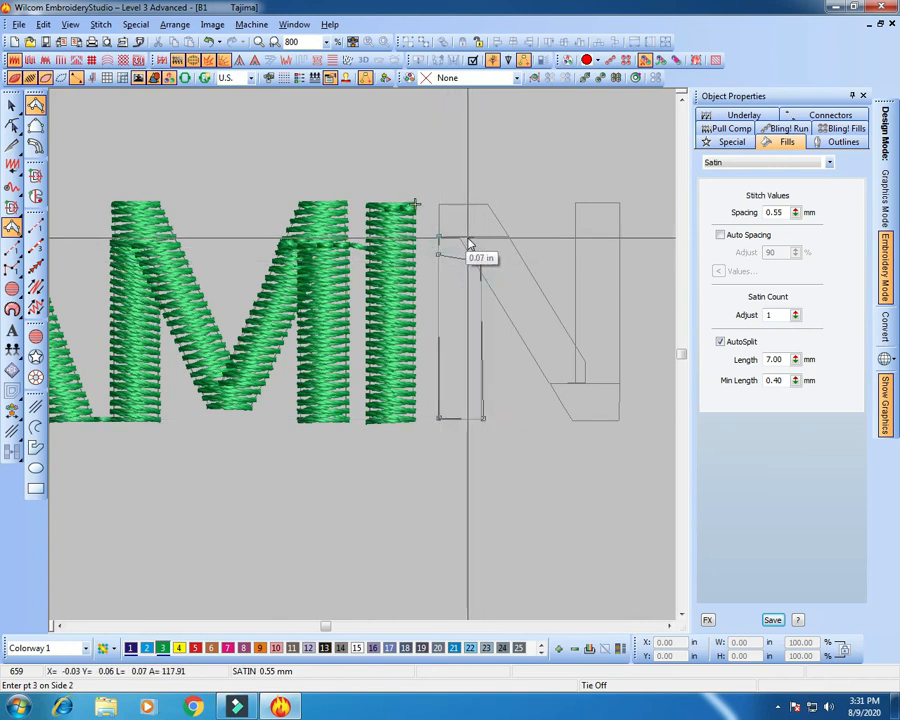
left_click(469, 238)
key("Return")
Digitize the upper-left cap of the N as a satin column, from its top edge down to the wider lower edge.
left_click(487, 204)
left_click(438, 237)
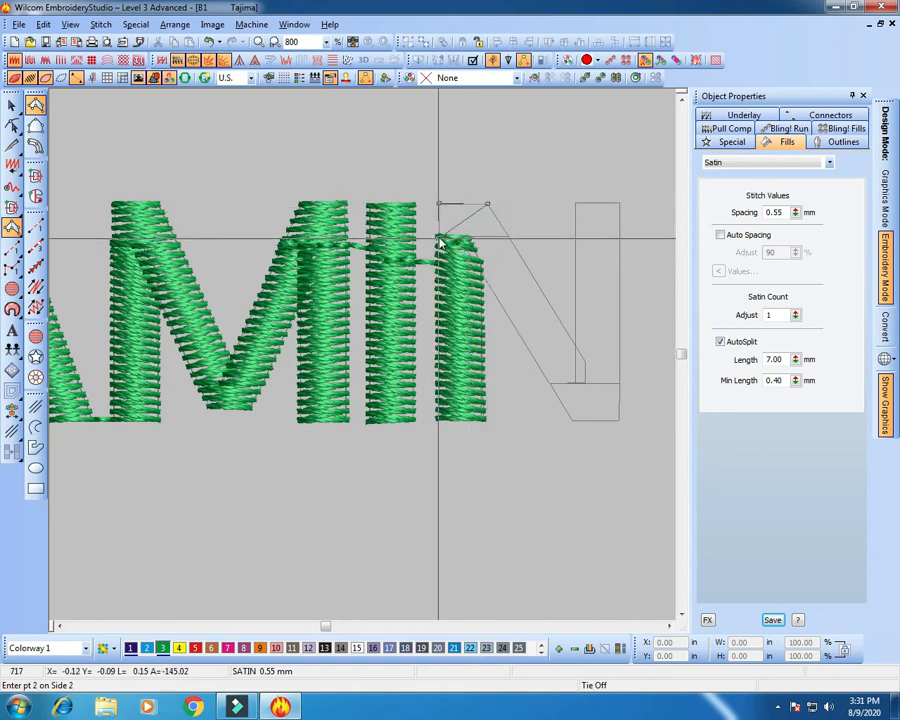
left_click(509, 236)
key("Return")
Digitize the N's diagonal as a satin column from the cap down to the lower corner piece, with the guide's angled lower end.
left_click(462, 237)
left_click(503, 239)
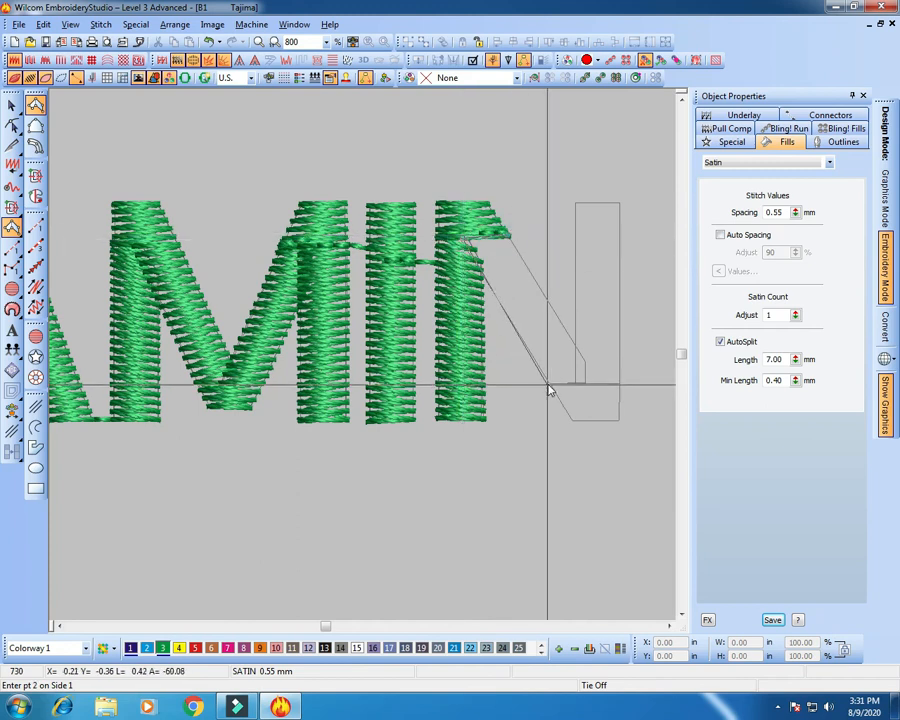
left_click(540, 371)
left_click(583, 360)
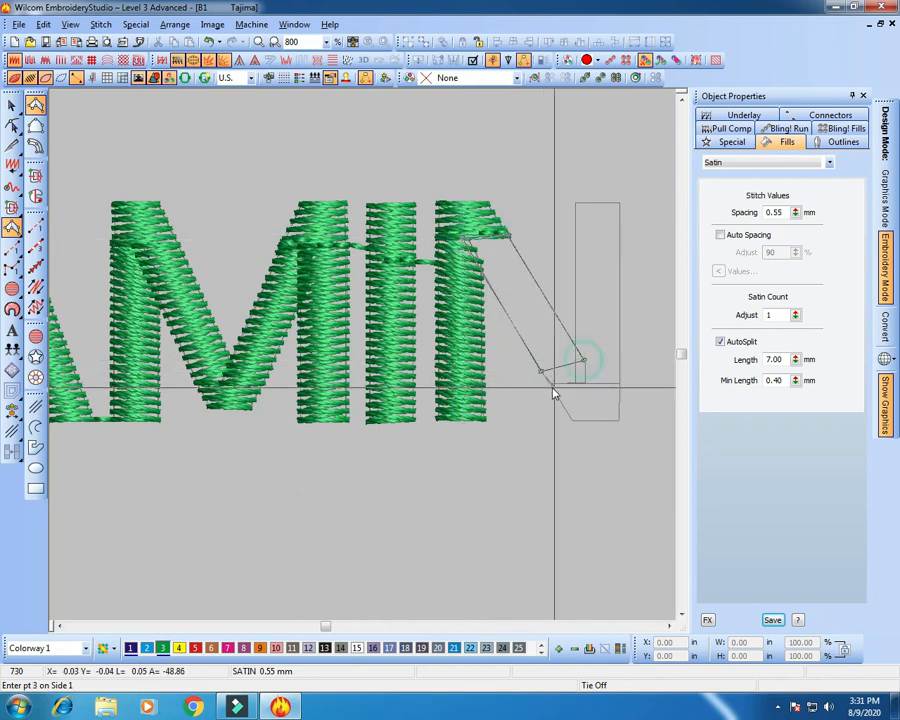
left_click(552, 388)
left_click(588, 382)
key("Return")
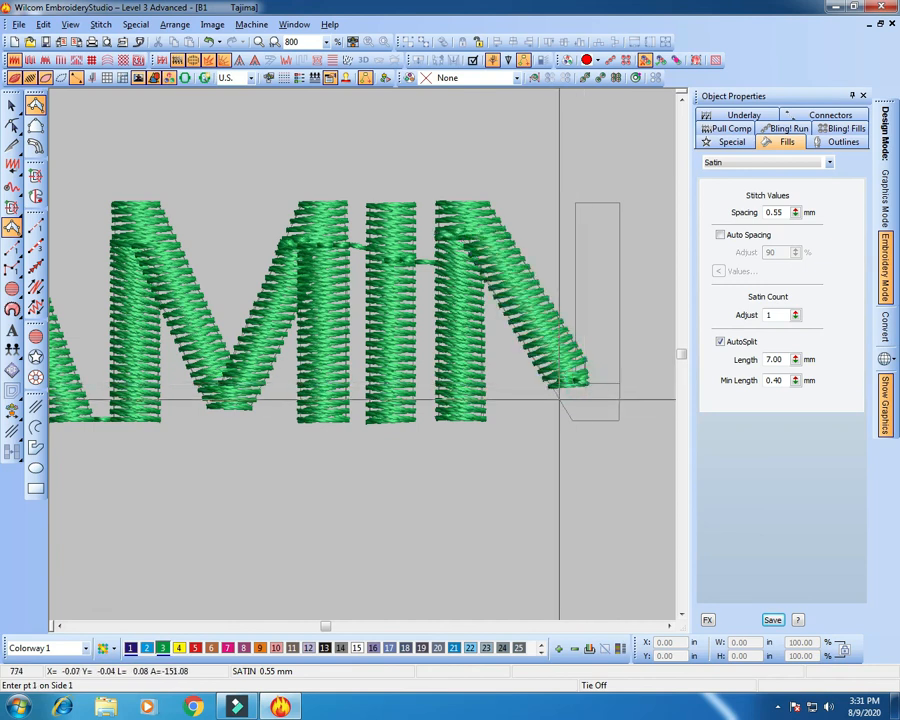
Digitize the lower-right corner piece of the N as a satin column, from its wide upper edge down to the baseline.
left_click(549, 385)
left_click(620, 382)
left_click(569, 420)
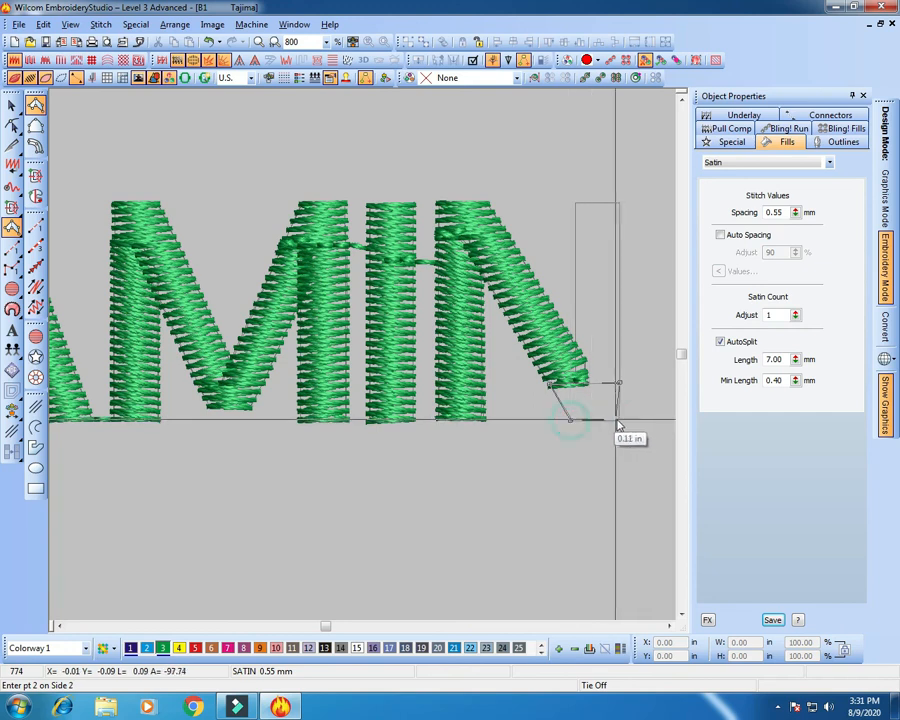
left_click(620, 420)
key("Return")
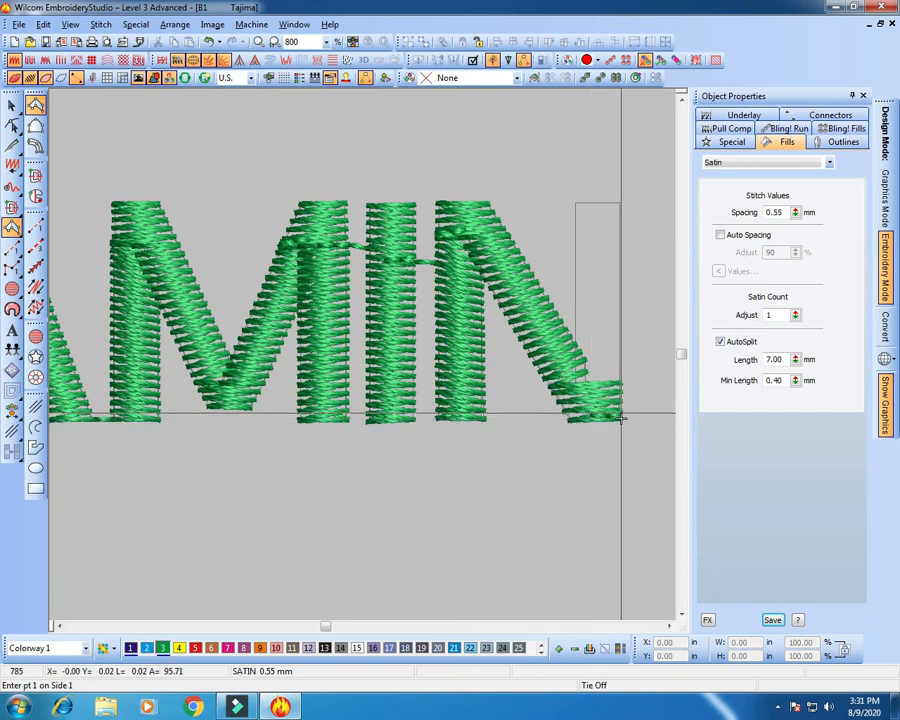
Digitize the N's right stem as a satin column from the lower corner piece up to its top edge, working over the guide outlines.
key("s")
left_click(577, 382)
left_click(620, 385)
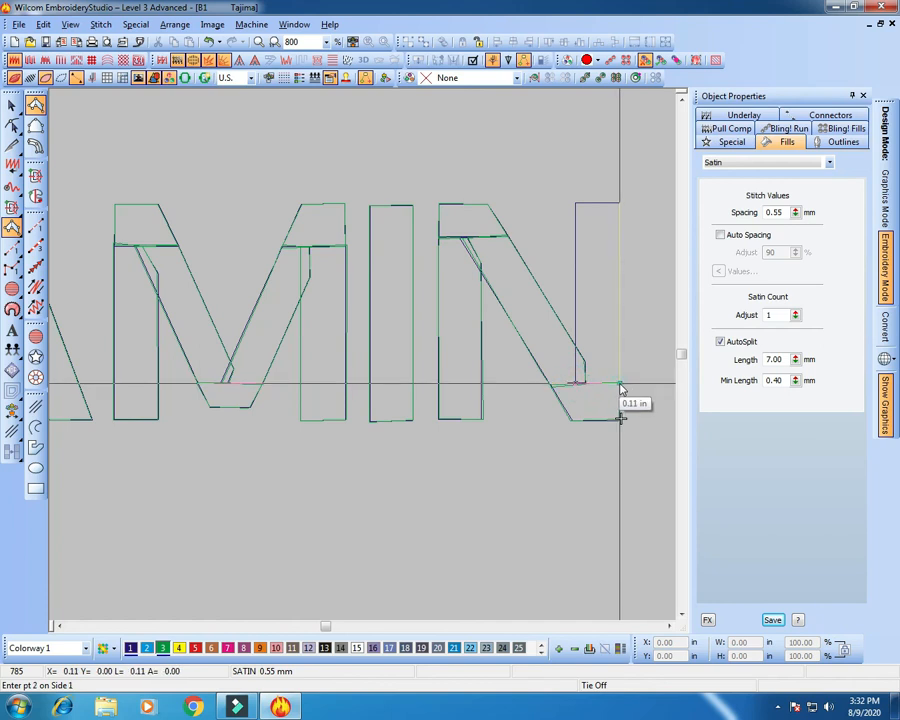
left_click(575, 204)
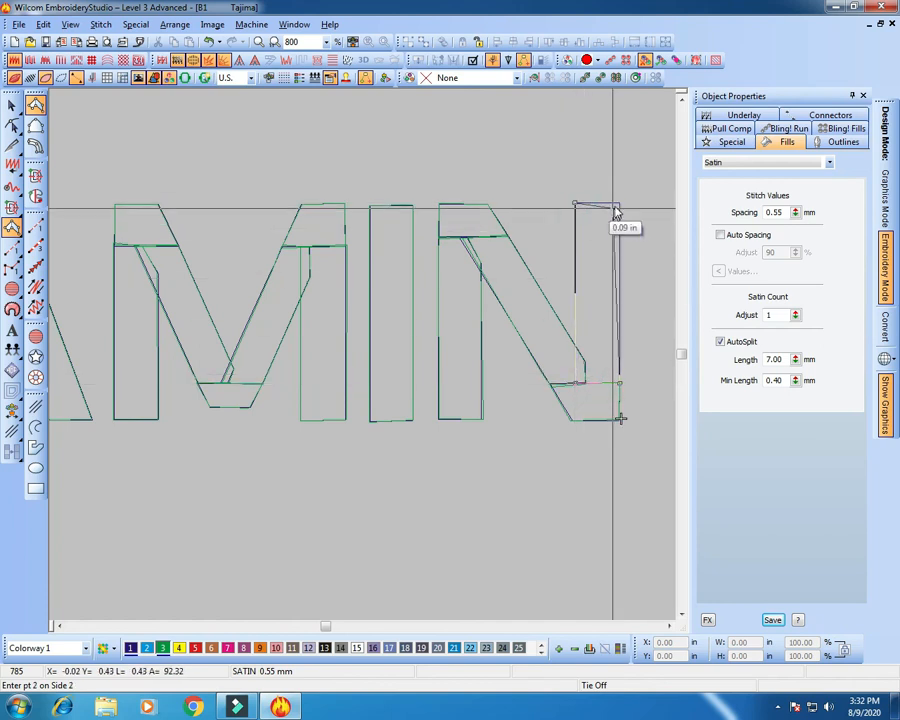
left_click(619, 205)
key("Return")
Select all the stitched letters, try moving them upward off the guide lettering, and undo the move.
key("shift+z")
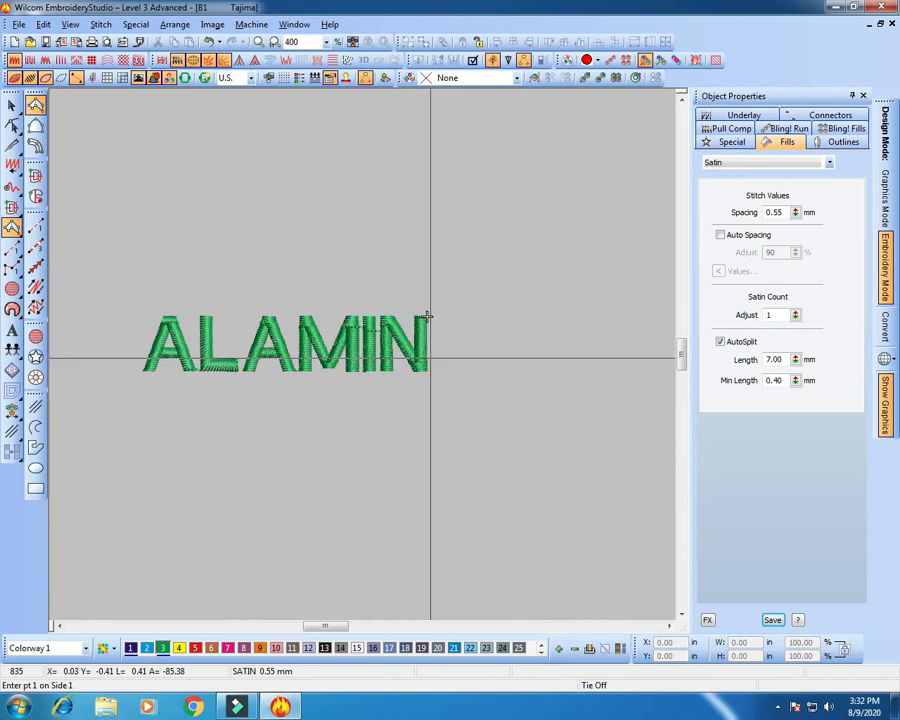
key("shift+z")
key("ctrl+a")
left_click_drag(233, 255, 652, 402)
key("z")
key("shift+z")
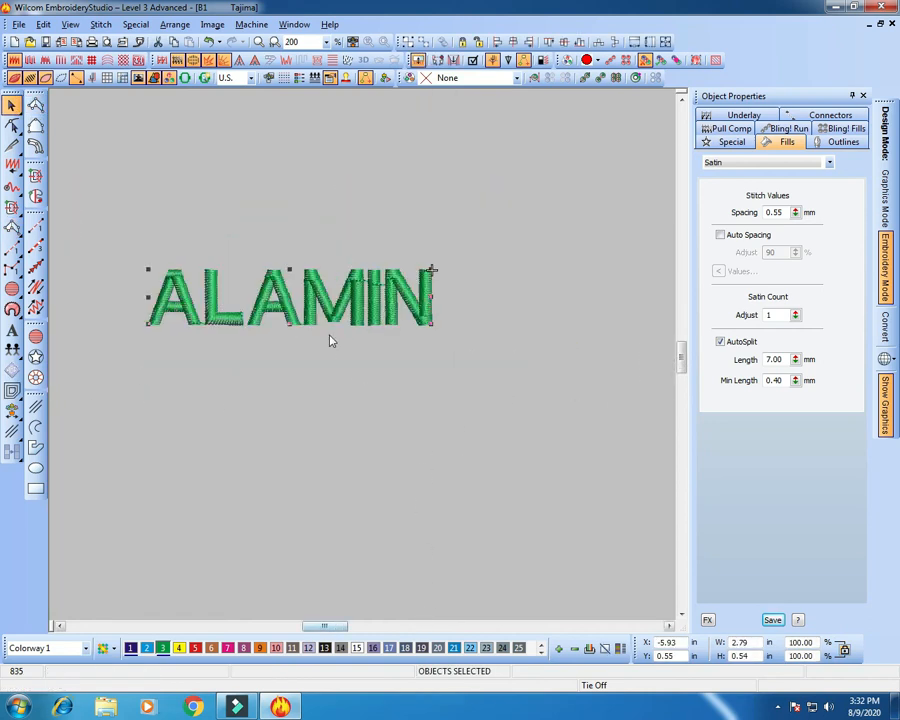
left_click_drag(322, 303, 335, 215)
key("ctrl+z")
Reselect the whole stitched name, place it below the guide outlines to compare the two, and undo the move.
left_click_drag(520, 201, 55, 380)
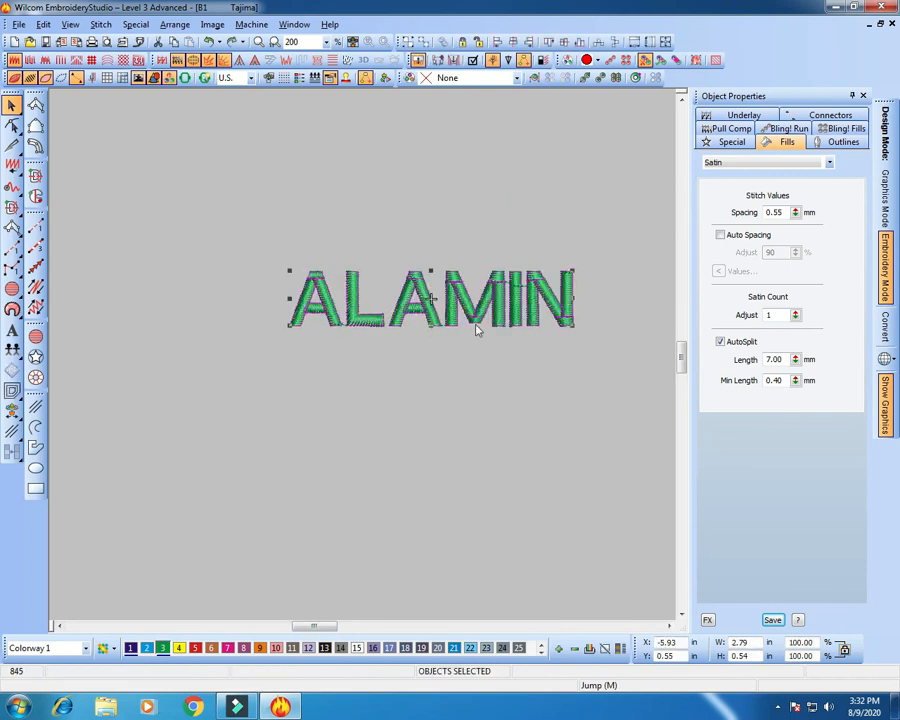
left_click_drag(490, 305, 495, 407)
left_click(427, 289)
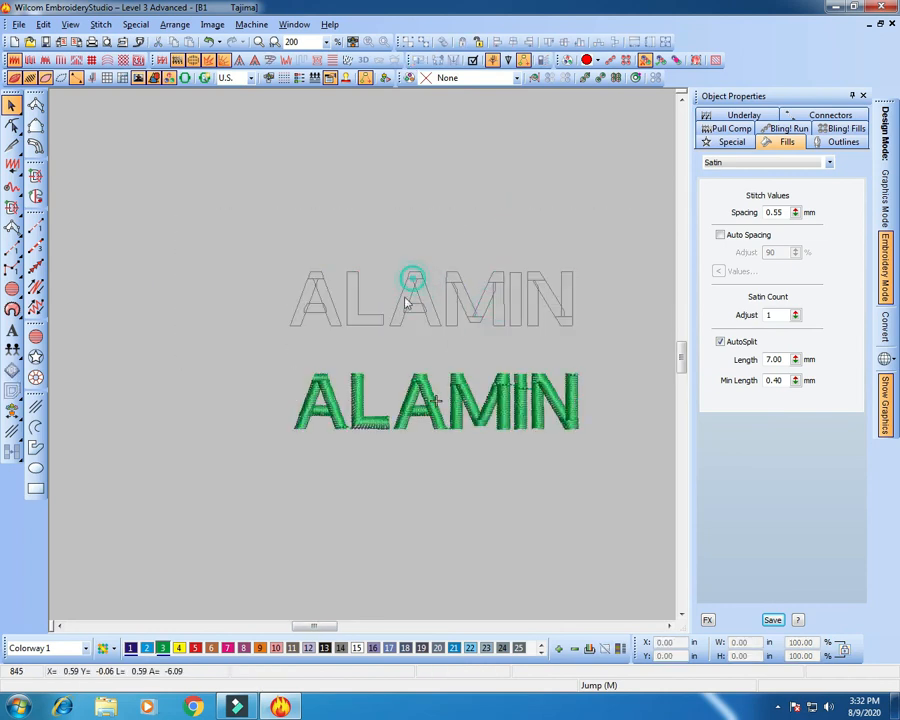
key("ctrl+z")
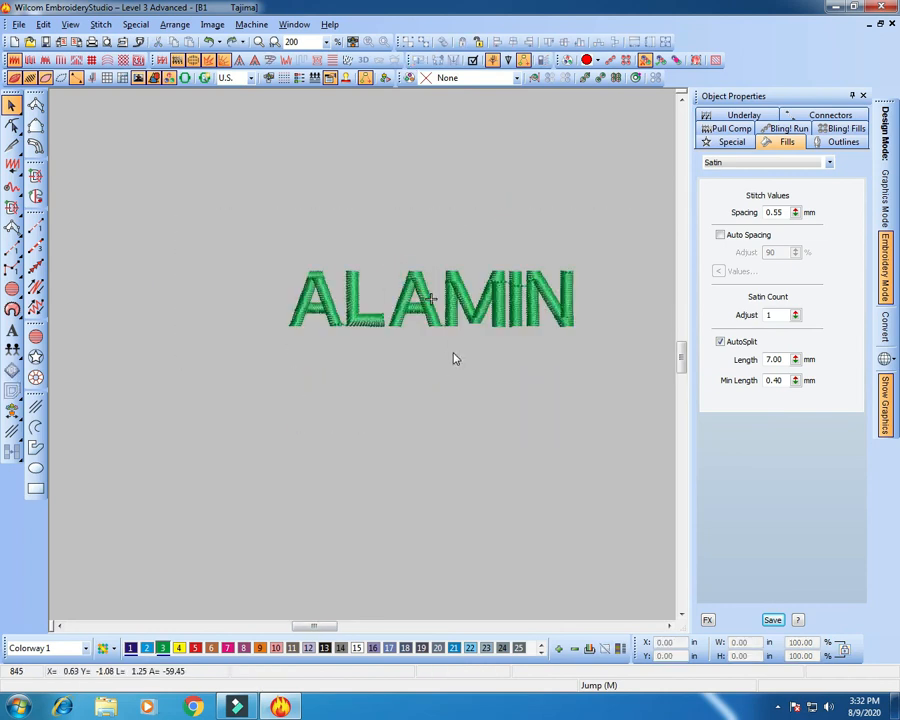
Examine the finished satin lettering of the whole name at different magnifications, checking the stitch columns and the connections between letters.
key("z")
key("shift+z")
left_click_drag(314, 626, 331, 629)
key("z")
scroll(470, 385, "up", 1)
key("shift+z")
key("z")
scroll(389, 398, "down", 1)
key("shift+z")
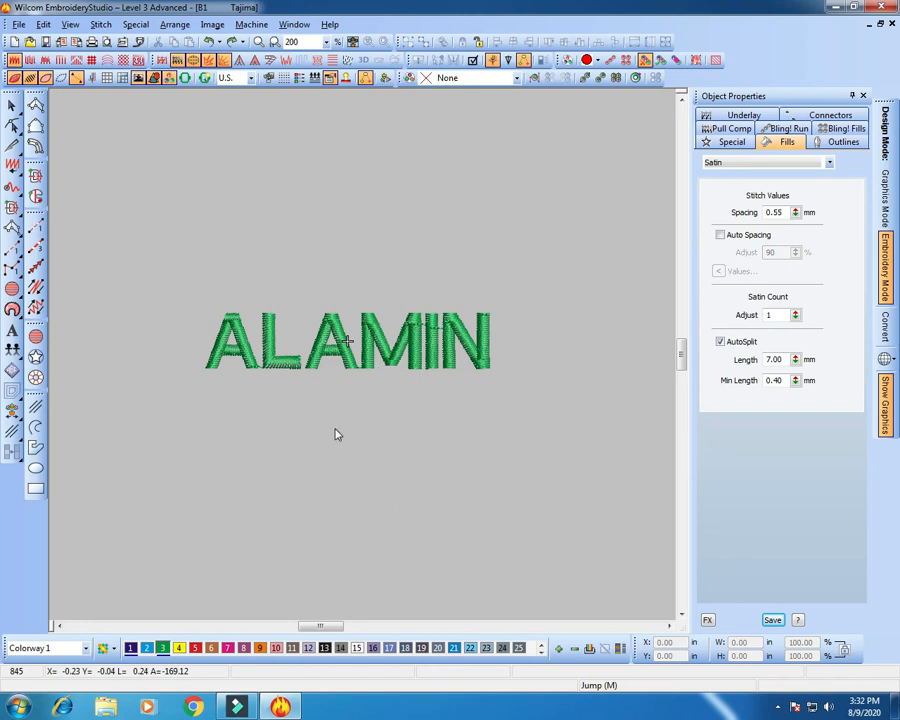
key("z")
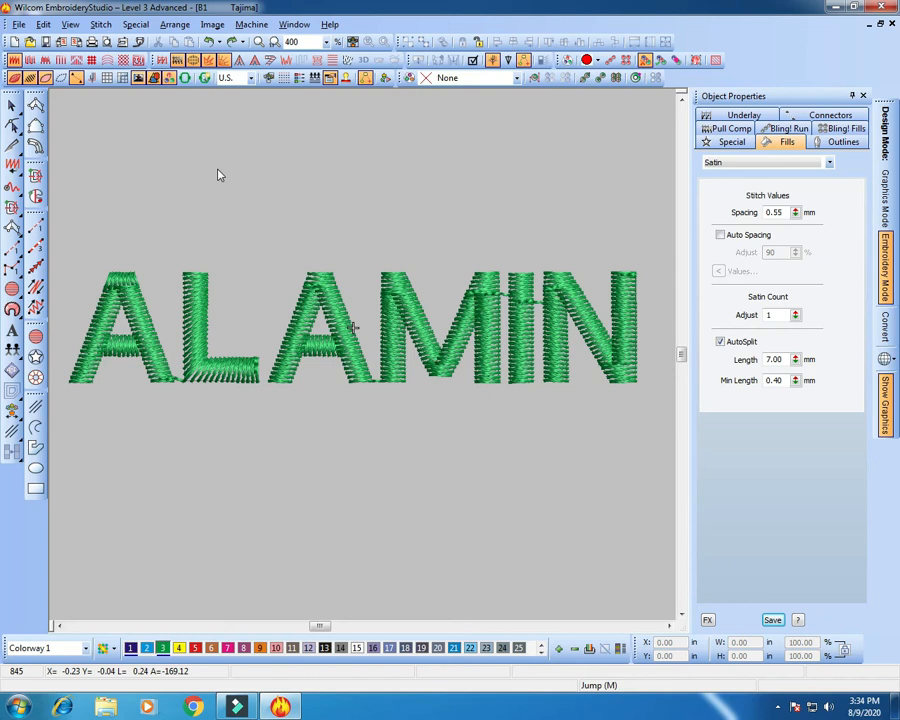
left_click(325, 628)
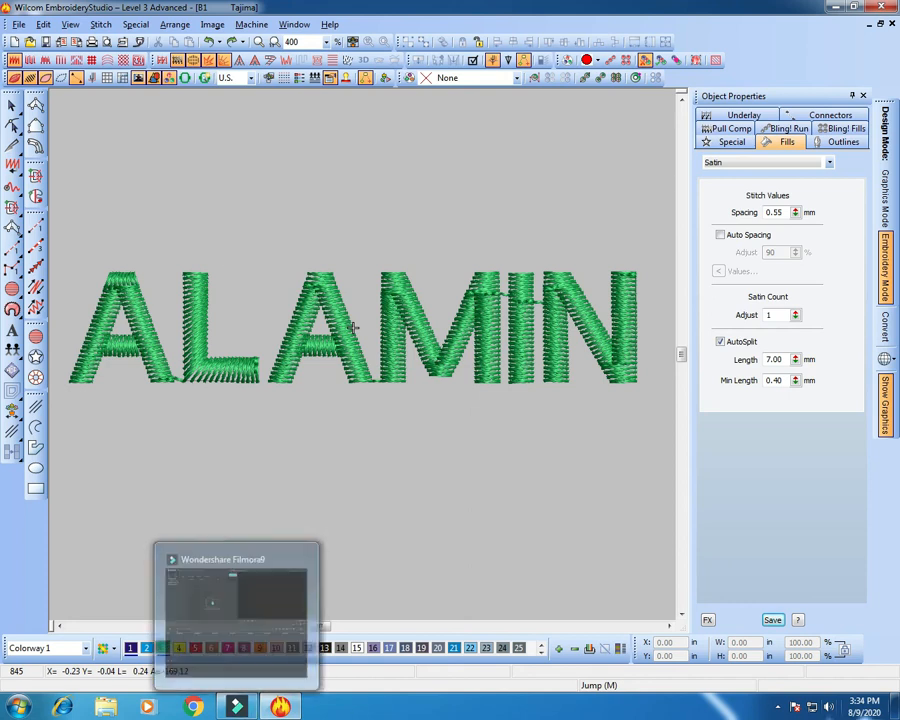
left_click(778, 707)
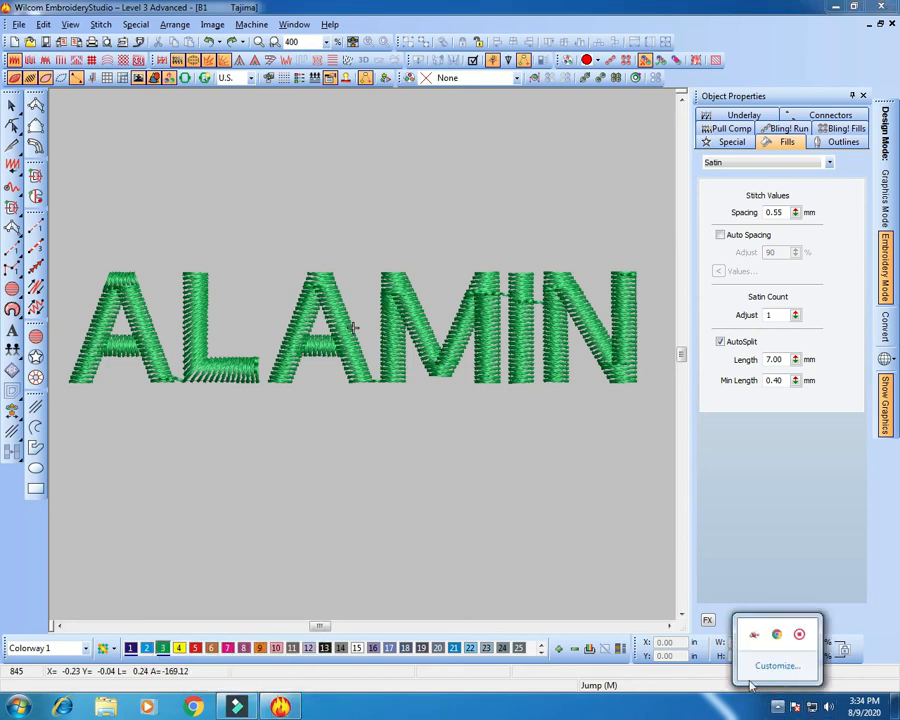
right_click(799, 634)
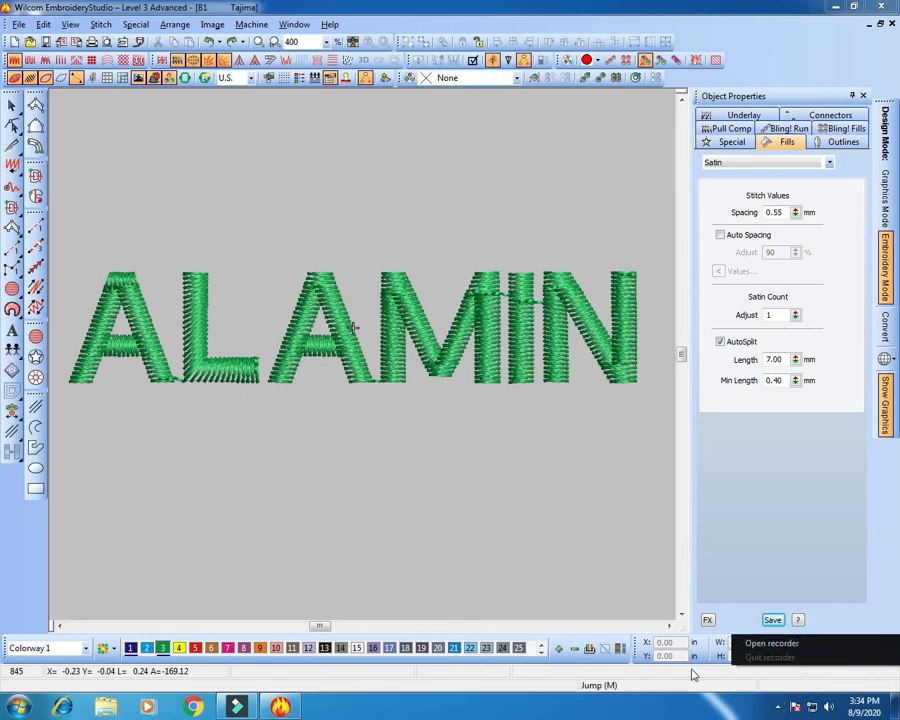
left_click(752, 648)
left_click(663, 677)
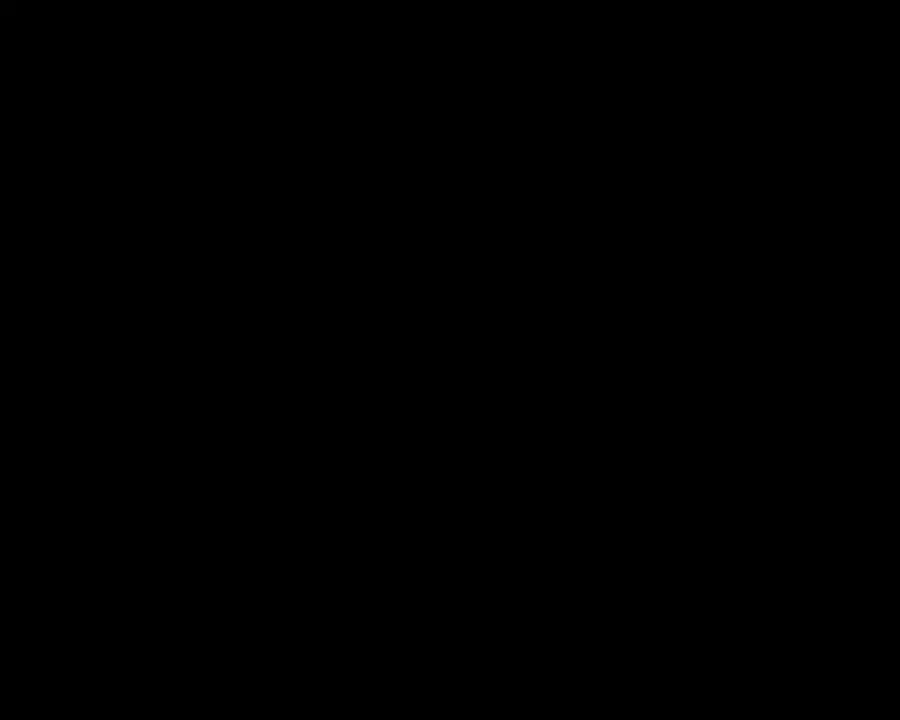